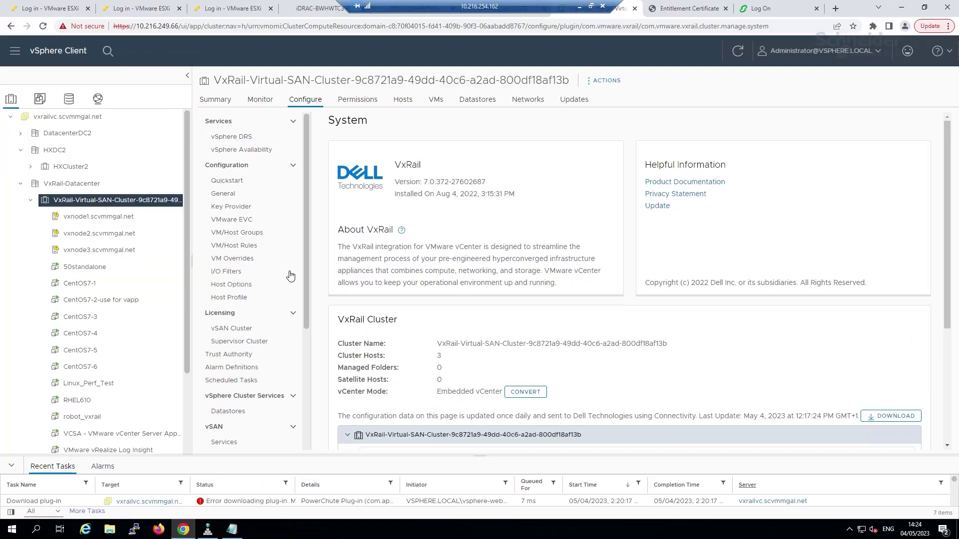
Start Deploy OVF Template on the VxRail cluster, choosing a local file source.
{"action": "right_click", "coordinate": [116, 203]}
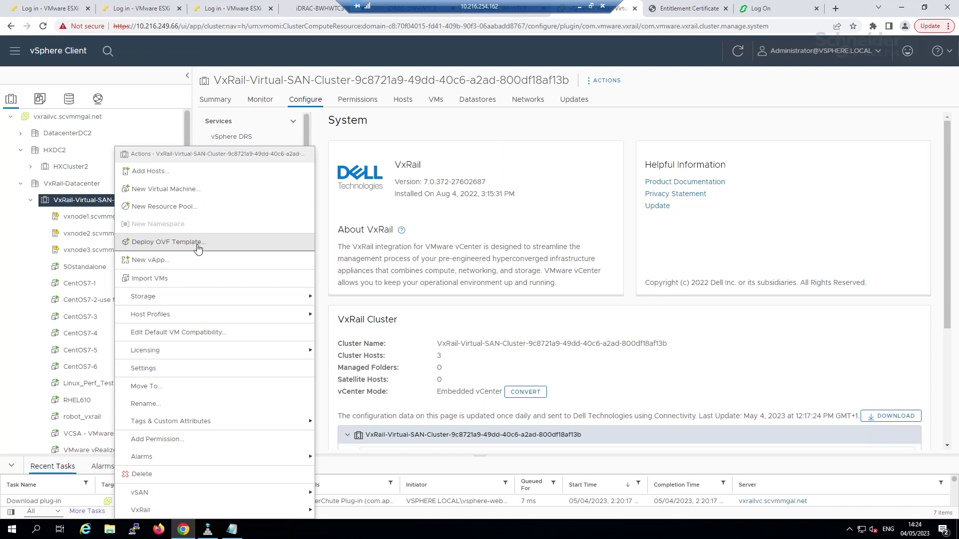
{"action": "left_click", "coordinate": [198, 248]}
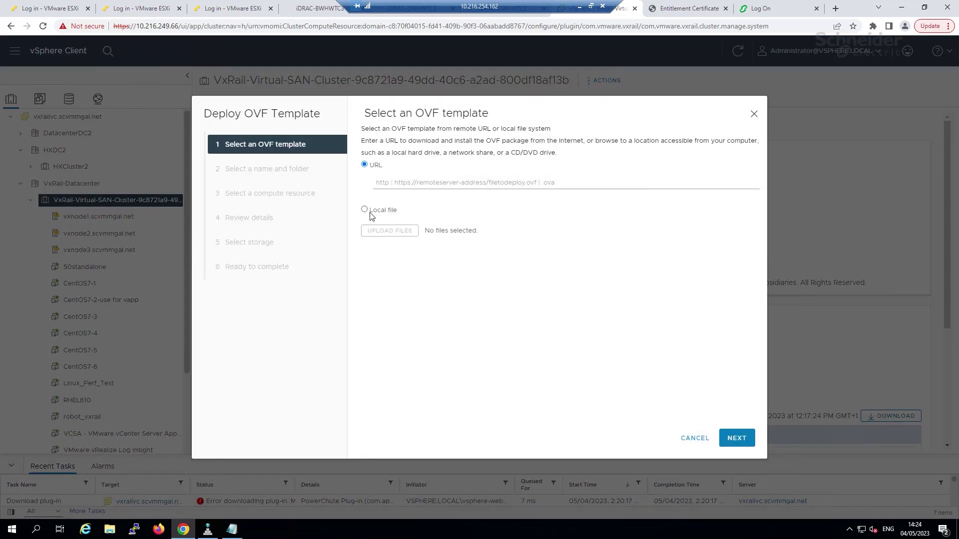
{"action": "left_click", "coordinate": [366, 210]}
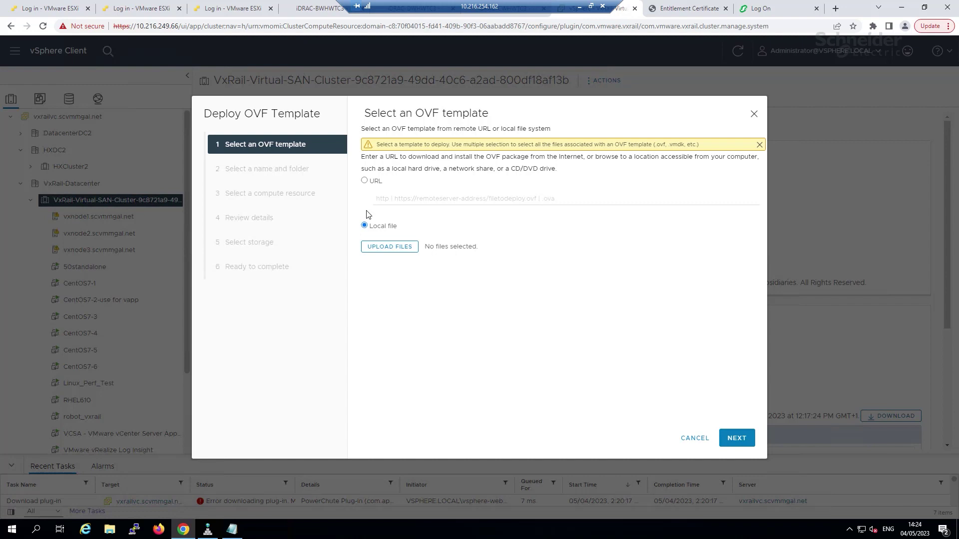
Load PCNS_en_5.0.0.ova from the computer into the deployment wizard.
{"action": "left_click", "coordinate": [409, 251]}
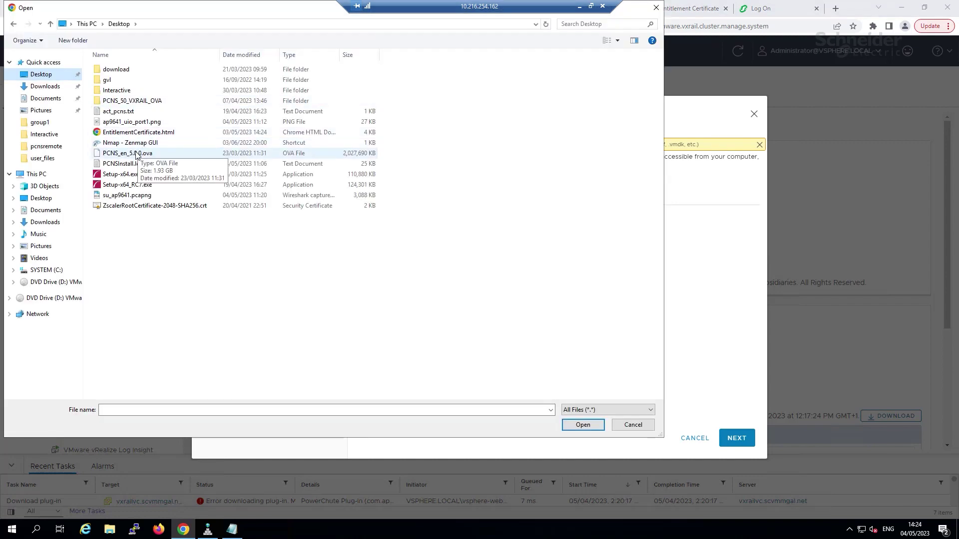
{"action": "left_click", "coordinate": [137, 156]}
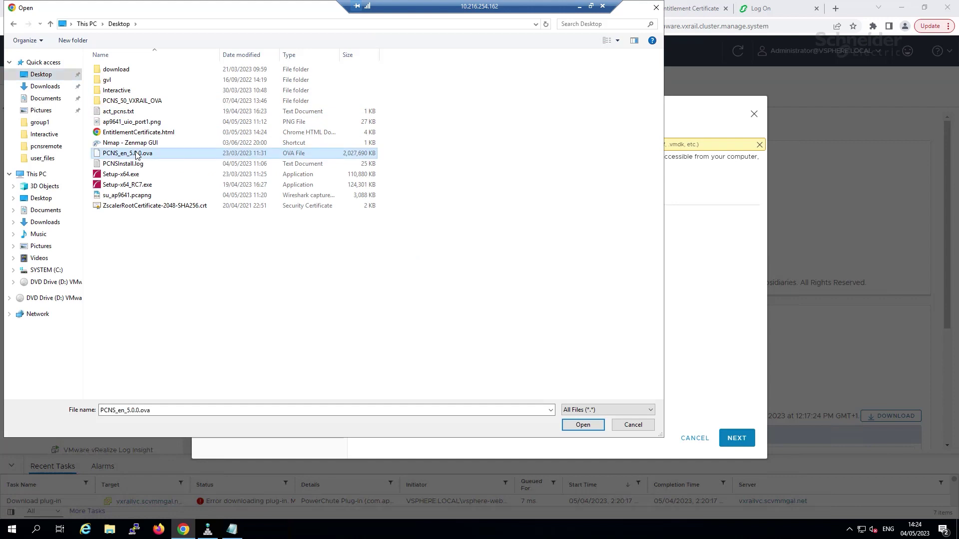
{"action": "left_click", "coordinate": [582, 425]}
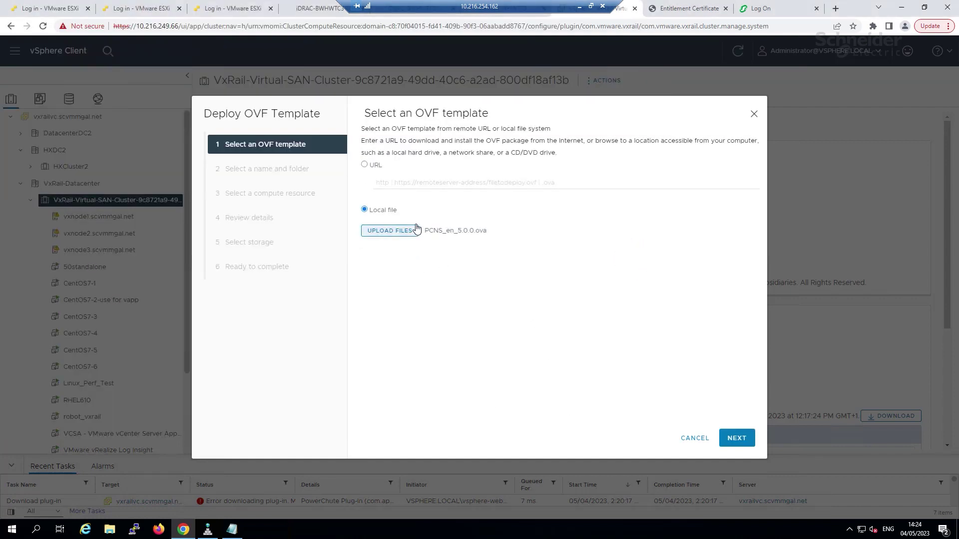
Name the VM PCNS_en50VxRail in VxRail-Datacenter with the VxRail cluster as compute resource.
{"action": "left_click", "coordinate": [737, 438]}
{"action": "left_click", "coordinate": [570, 226]}
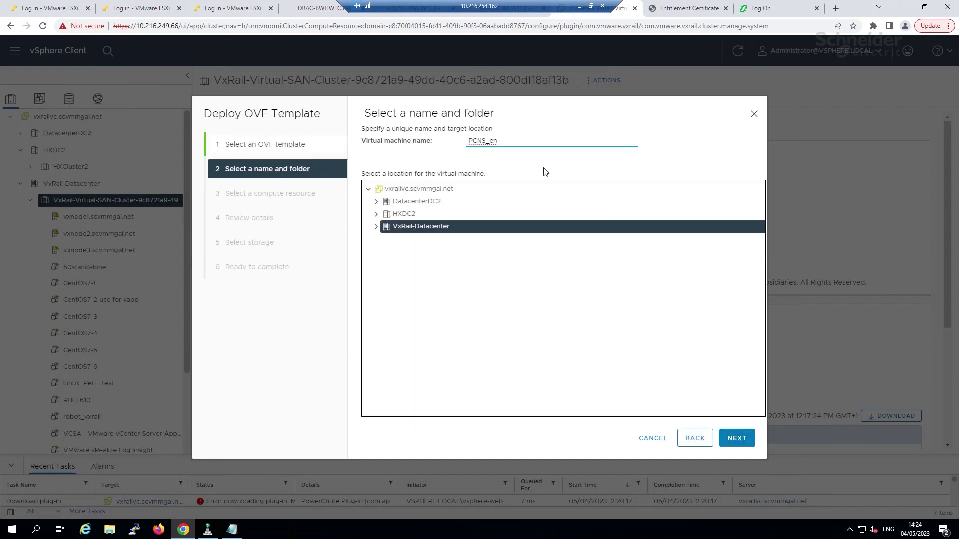
{"action": "type", "text": "50VxRa"}
{"action": "type", "text": "il"}
{"action": "left_click", "coordinate": [736, 438]}
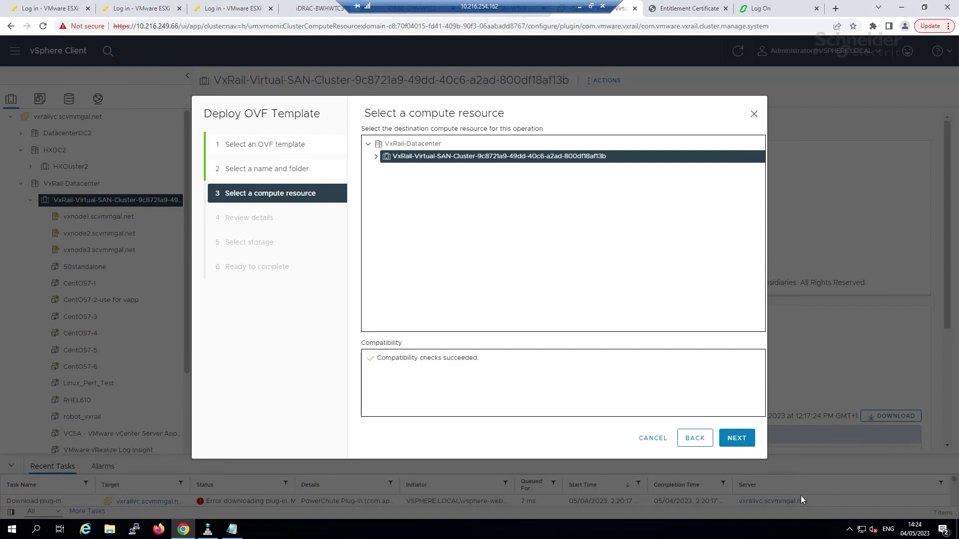
{"action": "left_click", "coordinate": [737, 438]}
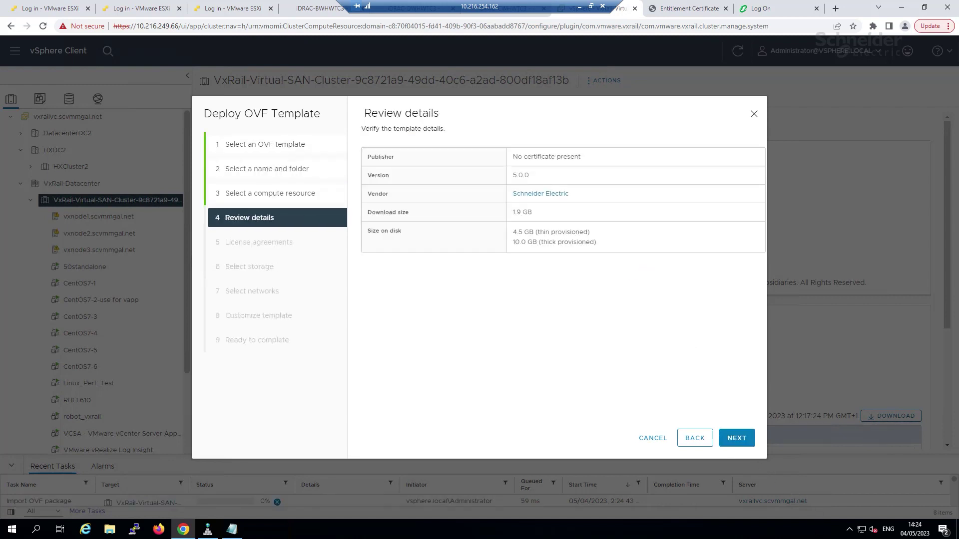
Accept the PowerChute license agreements and choose the VxRail-Virtual-SAN-Datastore for storage.
{"action": "left_click", "coordinate": [736, 438]}
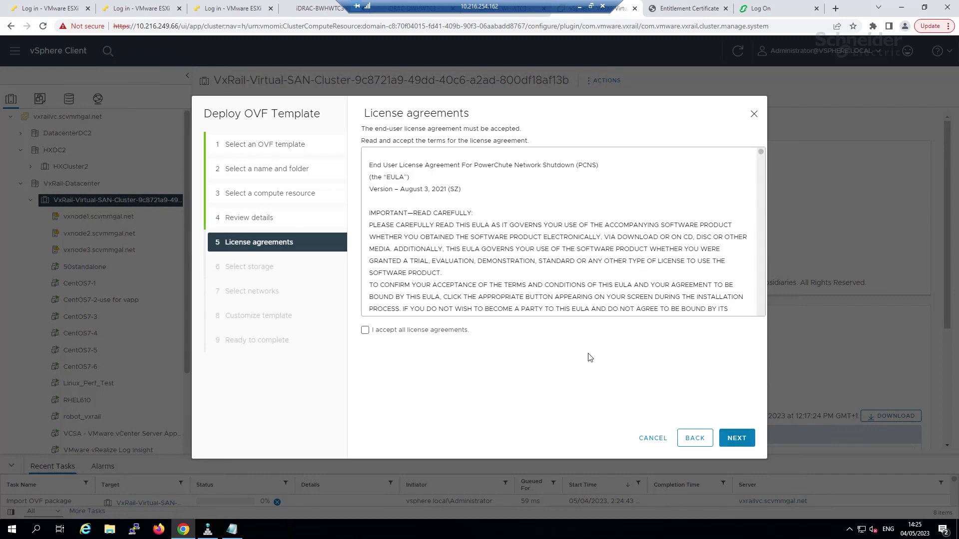
{"action": "left_click_drag", "start_coordinate": [761, 152], "coordinate": [761, 311]}
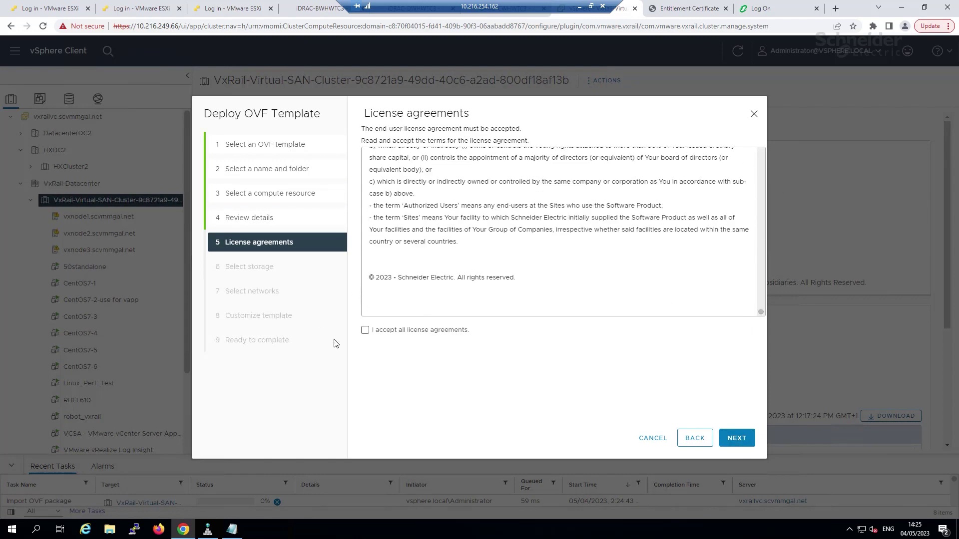
{"action": "left_click", "coordinate": [365, 330]}
{"action": "left_click", "coordinate": [728, 438]}
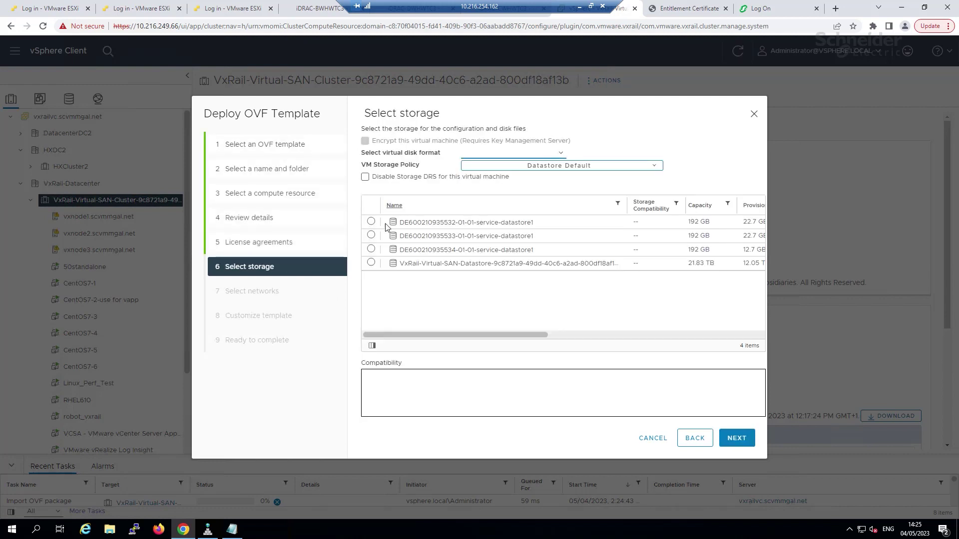
{"action": "left_click", "coordinate": [370, 263]}
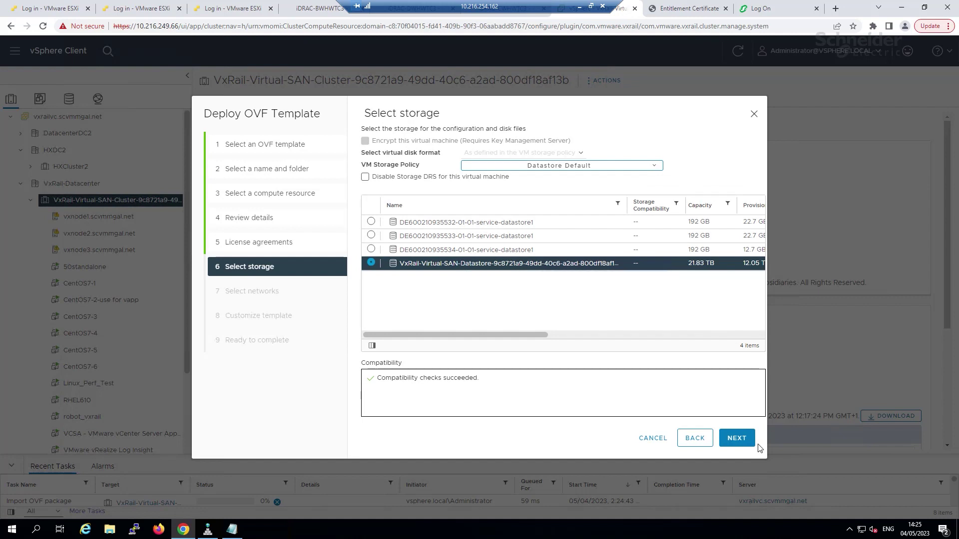
Keep VM Network as the destination network and continue to Customize template.
{"action": "left_click", "coordinate": [736, 439]}
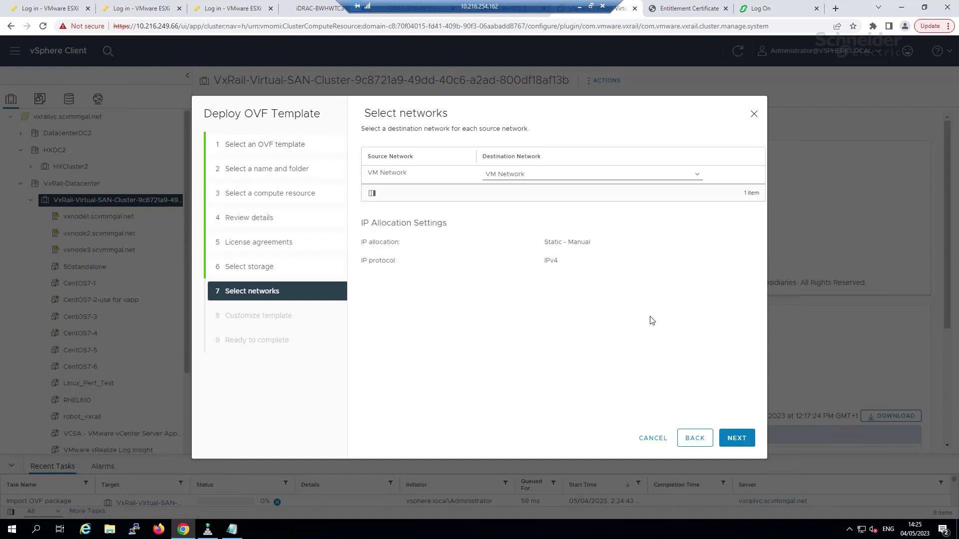
{"action": "left_click", "coordinate": [695, 174]}
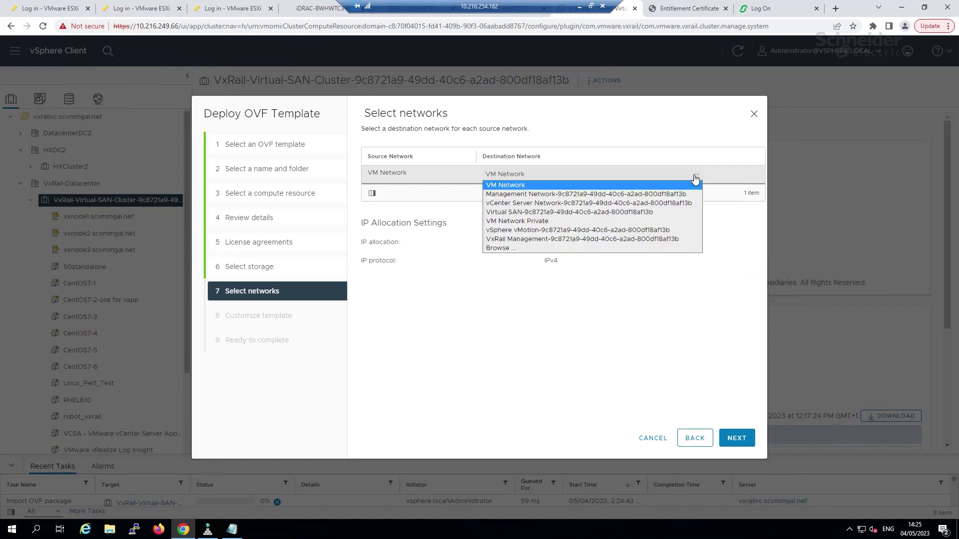
{"action": "left_click", "coordinate": [514, 187]}
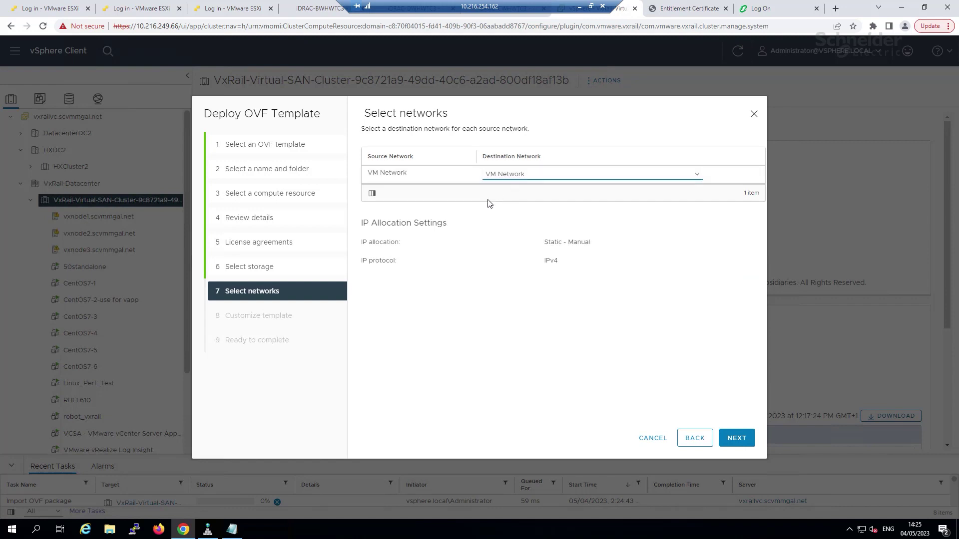
{"action": "left_click", "coordinate": [737, 438]}
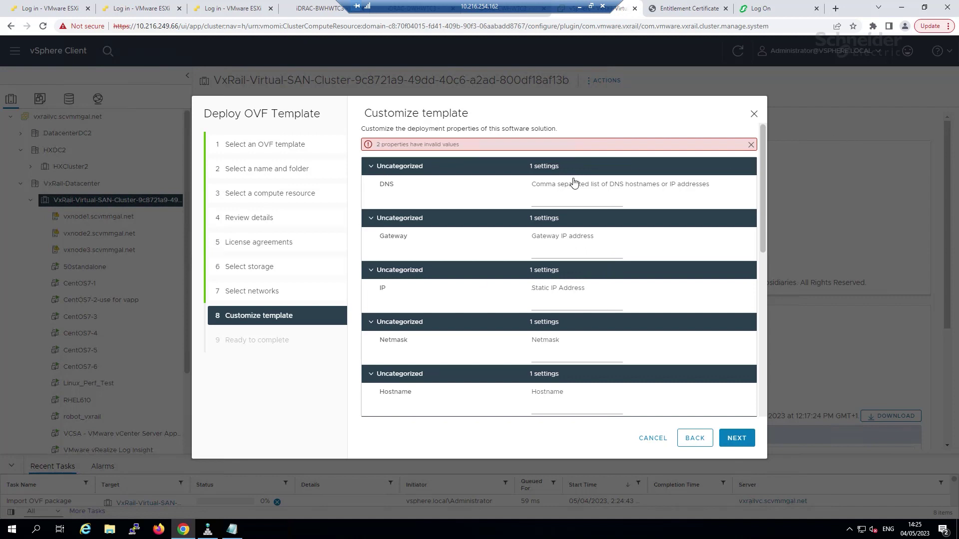
Enter DNS 10.216.254.162, gateway 10.216.249.1 and static IP 10.216.249.200.
{"action": "left_click", "coordinate": [559, 201]}
{"action": "type", "text": "10.216.2"}
{"action": "type", "text": "54.162"}
{"action": "left_click", "coordinate": [551, 252]}
{"action": "type", "text": ".216.249"}
{"action": "left_click", "coordinate": [557, 300]}
{"action": "type", "text": "0.216"}
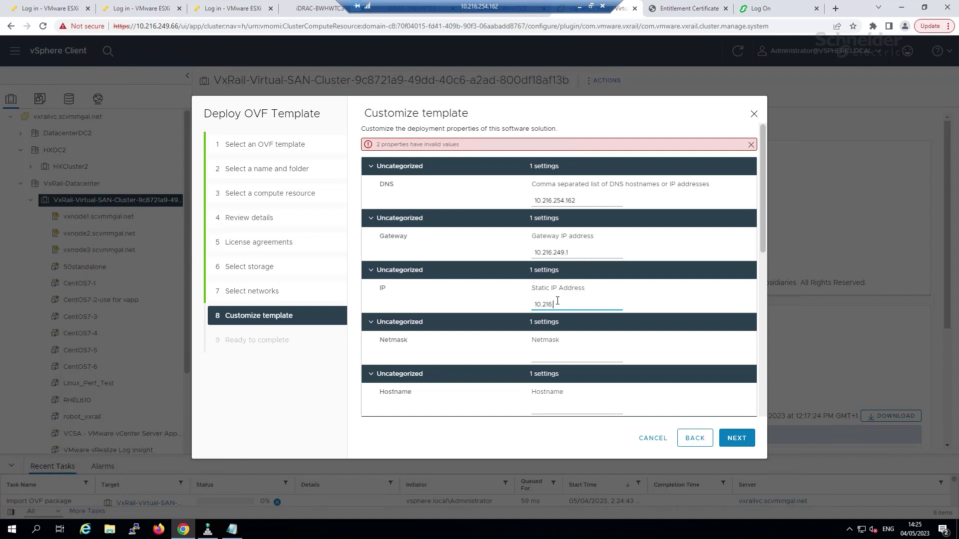
{"action": "type", "text": ".249.200"}
Enter netmask 255.255.255.0 and hostname pcns50vxrail.
{"action": "left_click", "coordinate": [600, 355]}
{"action": "type", "text": "55.255.255.0"}
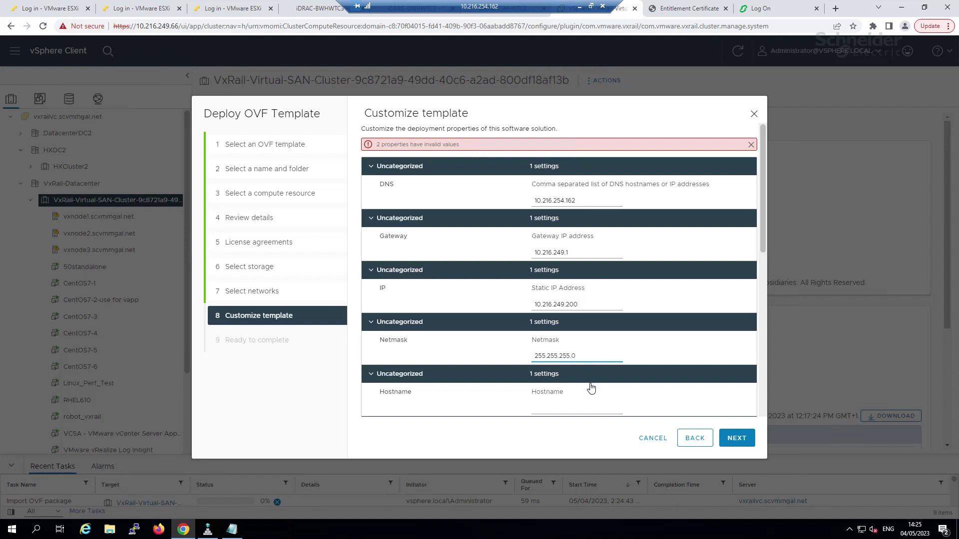
{"action": "left_click", "coordinate": [579, 406]}
{"action": "type", "text": "pcbsns"}
{"action": "type", "text": "50xrail"}
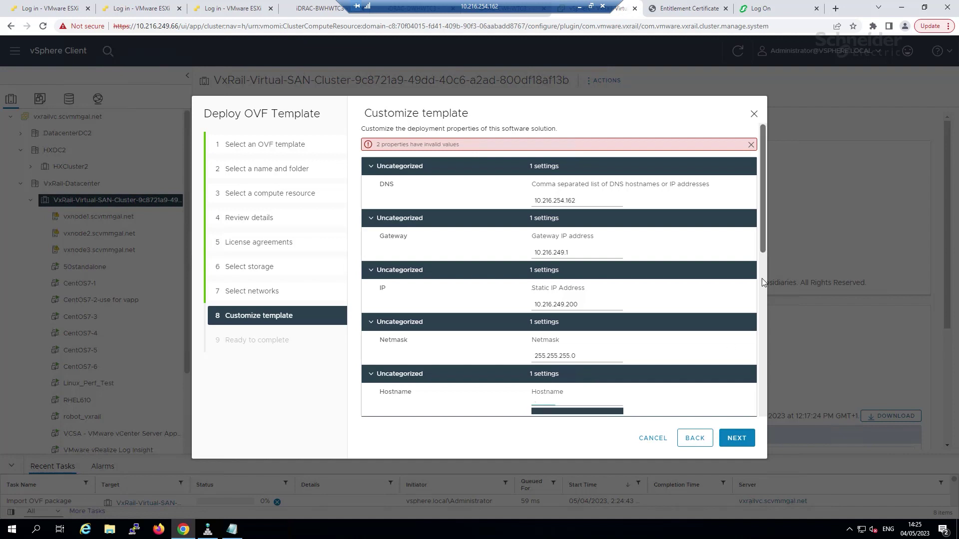
{"action": "left_click_drag", "start_coordinate": [763, 242], "coordinate": [762, 297]}
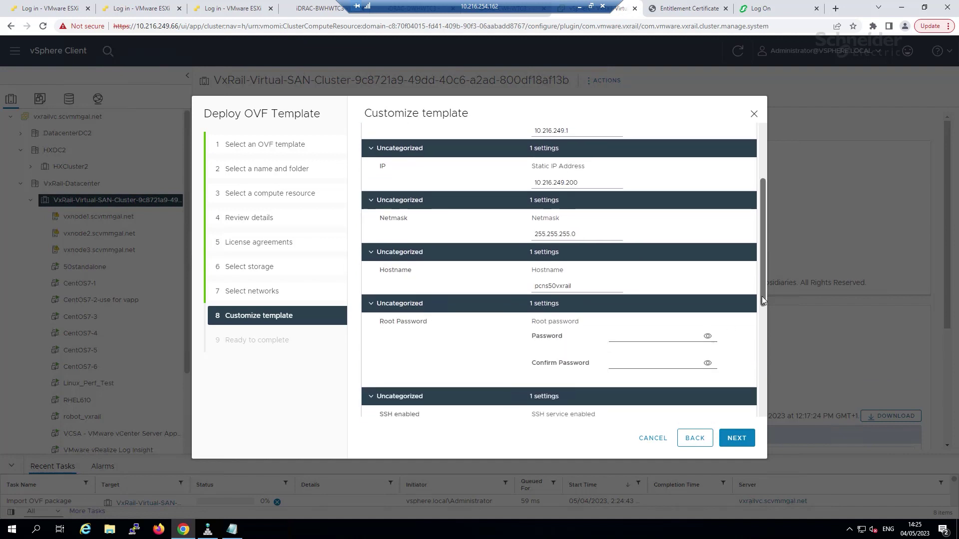
Set and confirm the appliance root password and enable SSH.
{"action": "left_click", "coordinate": [631, 334]}
{"action": "type", "text": "********"}
{"action": "left_click", "coordinate": [636, 363]}
{"action": "type", "text": "****"}
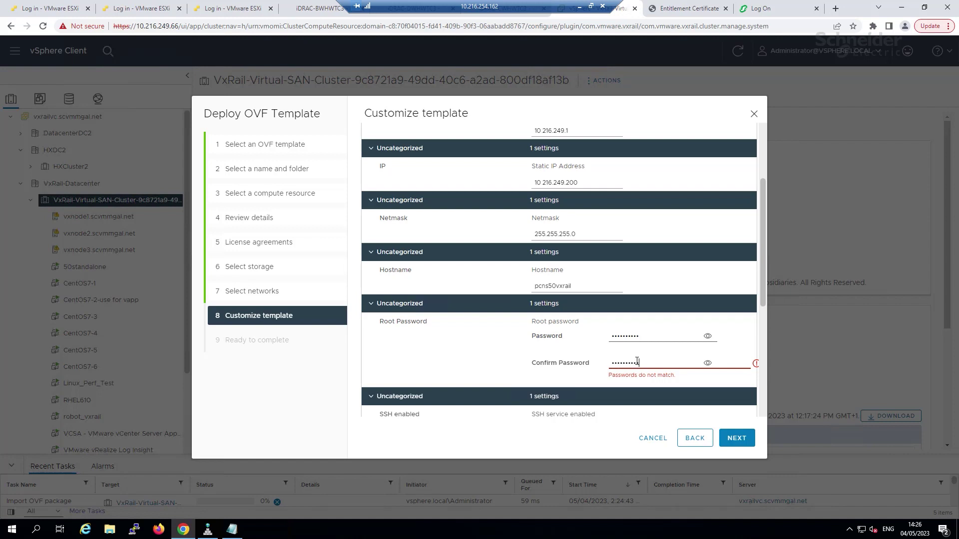
{"action": "left_click_drag", "start_coordinate": [765, 303], "coordinate": [763, 357]}
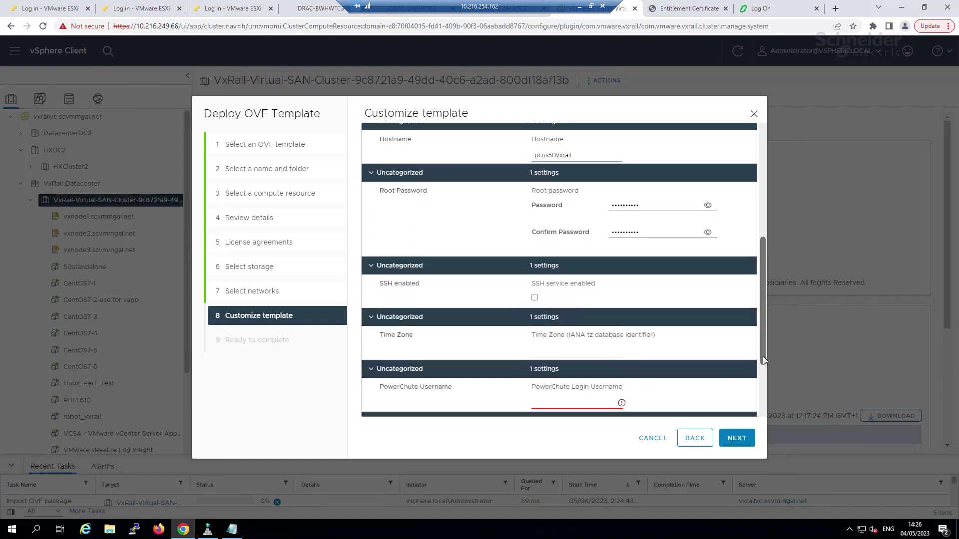
{"action": "left_click", "coordinate": [534, 297]}
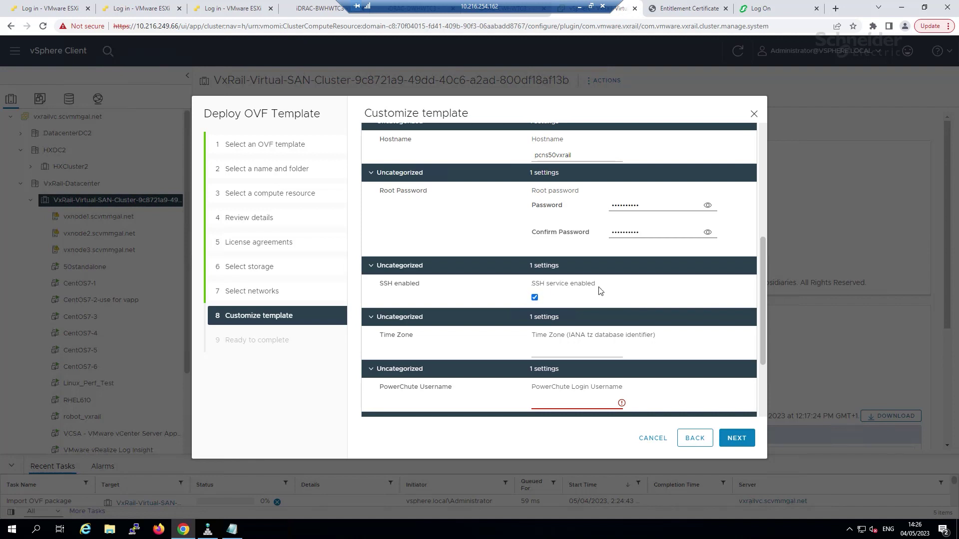
Set the appliance time zone to America/New_york.
{"action": "left_click", "coordinate": [546, 351]}
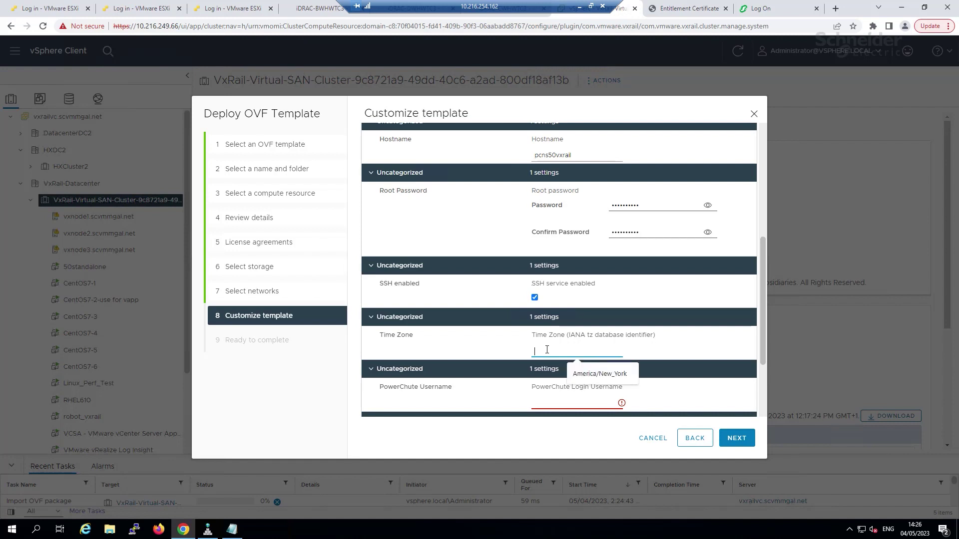
{"action": "type", "text": "America"}
{"action": "type", "text": "/Net"}
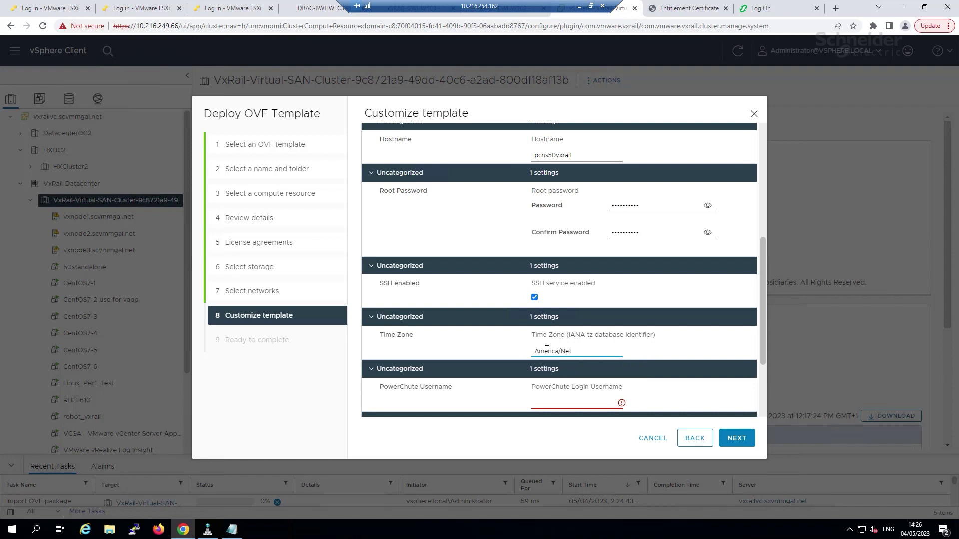
{"action": "key", "text": "BackSpace"}
{"action": "type", "text": "w_york"}
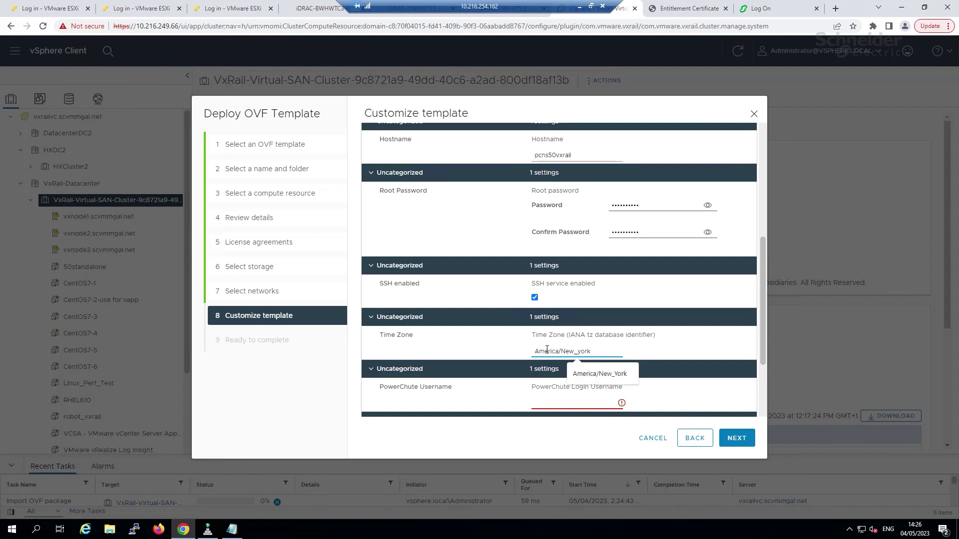
{"action": "left_click", "coordinate": [536, 403]}
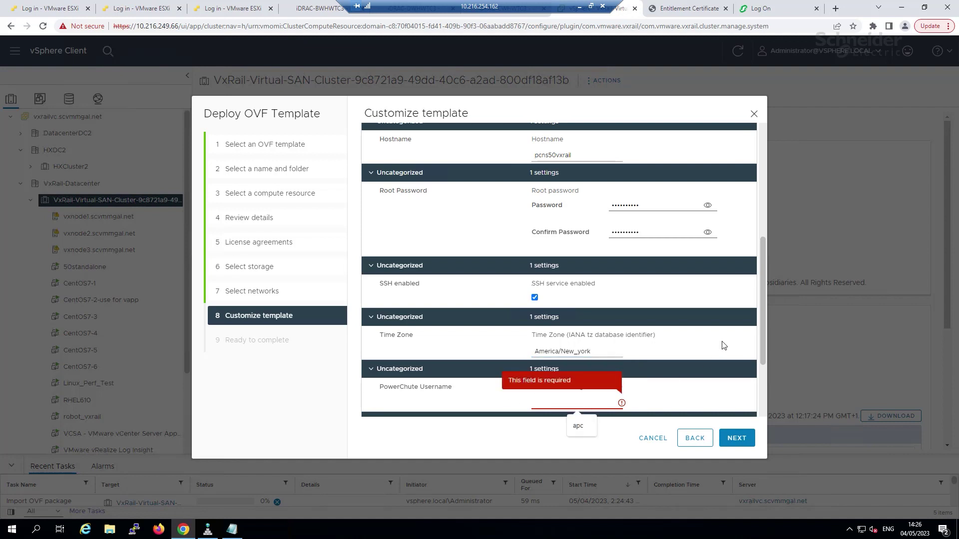
{"action": "left_click_drag", "start_coordinate": [763, 326], "coordinate": [767, 404]}
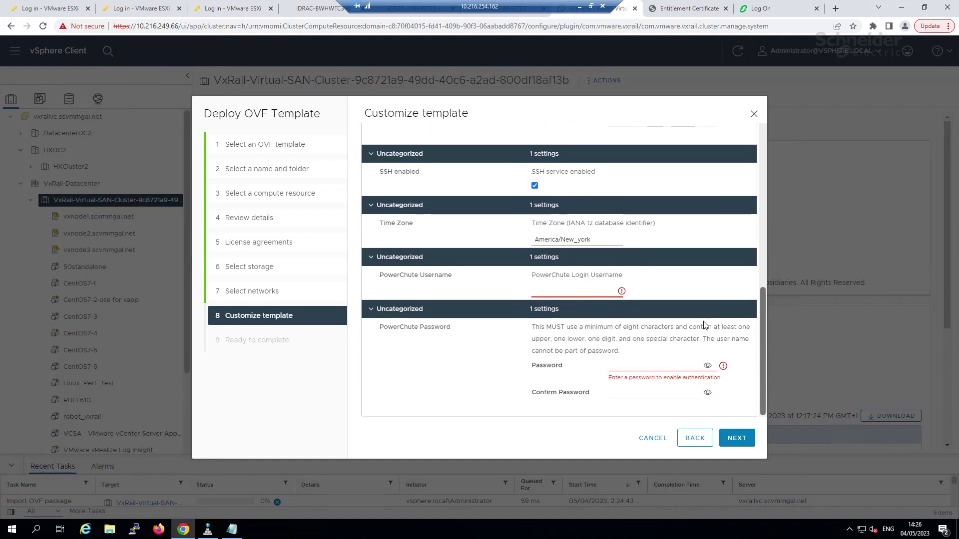
{"action": "left_click", "coordinate": [578, 284]}
{"action": "left_click", "coordinate": [578, 313]}
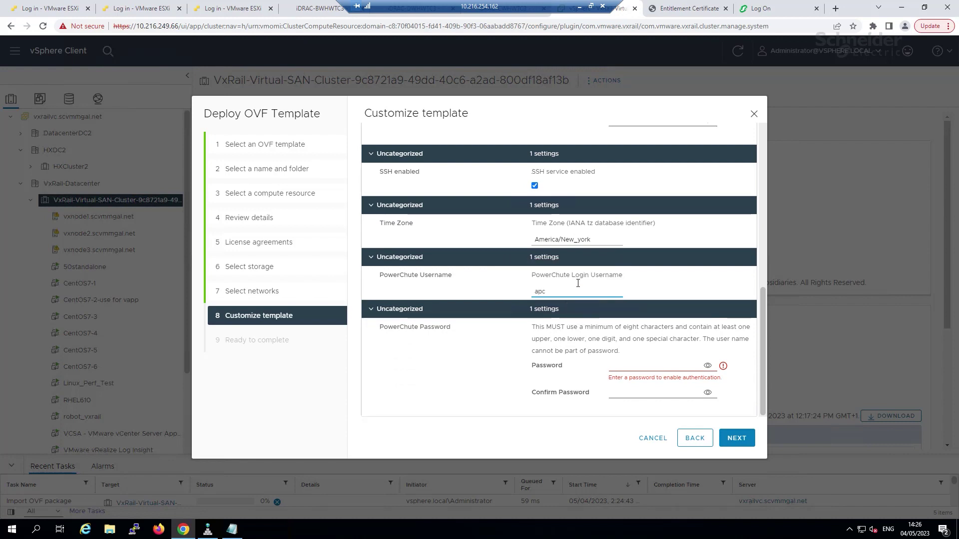
{"action": "left_click", "coordinate": [626, 367]}
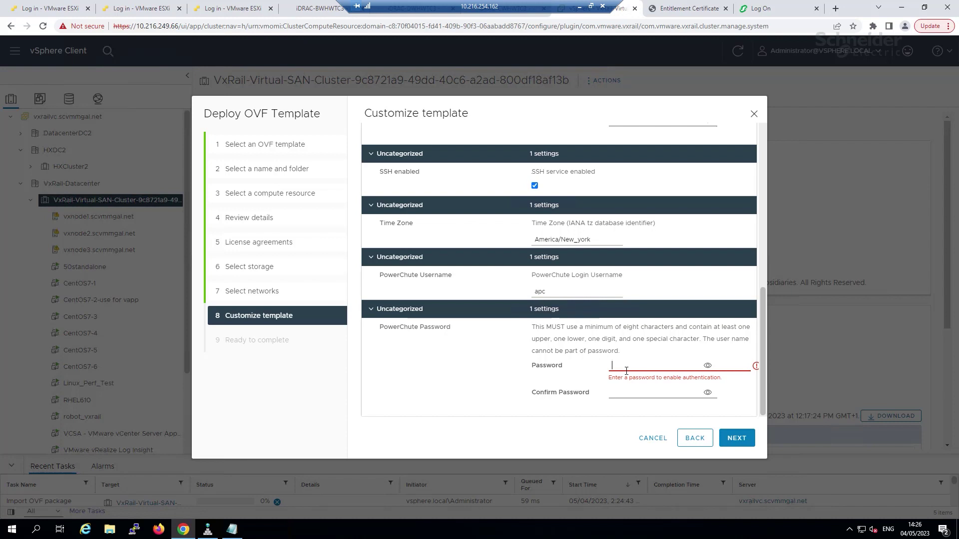
{"action": "type", "text": "**"}
{"action": "left_click", "coordinate": [632, 392]}
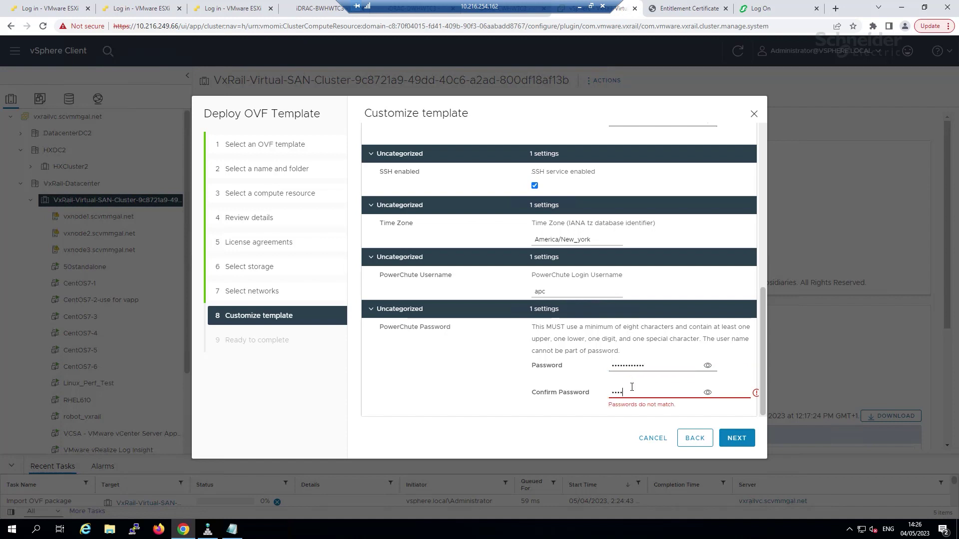
{"action": "type", "text": "******"}
{"action": "left_click", "coordinate": [526, 377]}
{"action": "left_click_drag", "start_coordinate": [531, 329], "coordinate": [668, 351]}
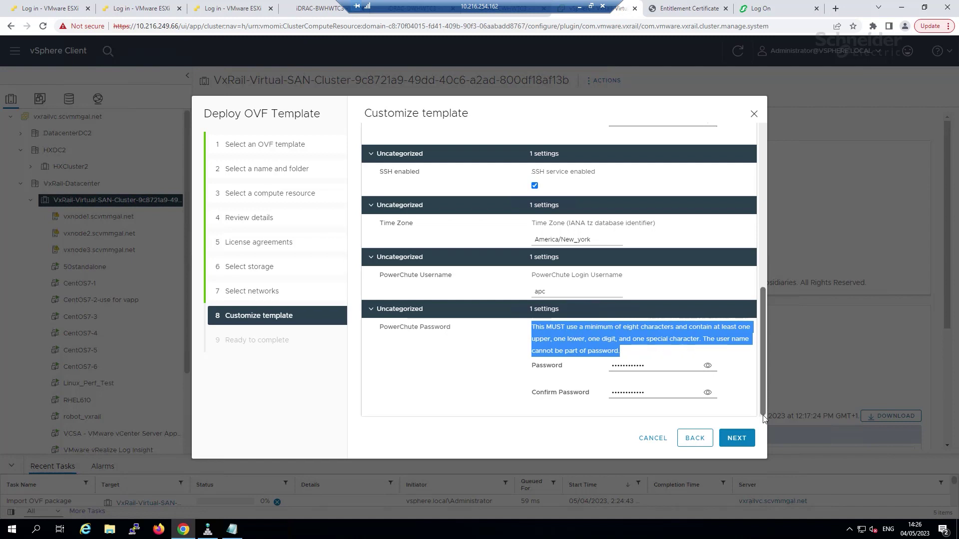
Review the Ready to complete summary and finish the OVF deployment.
{"action": "left_click", "coordinate": [736, 438]}
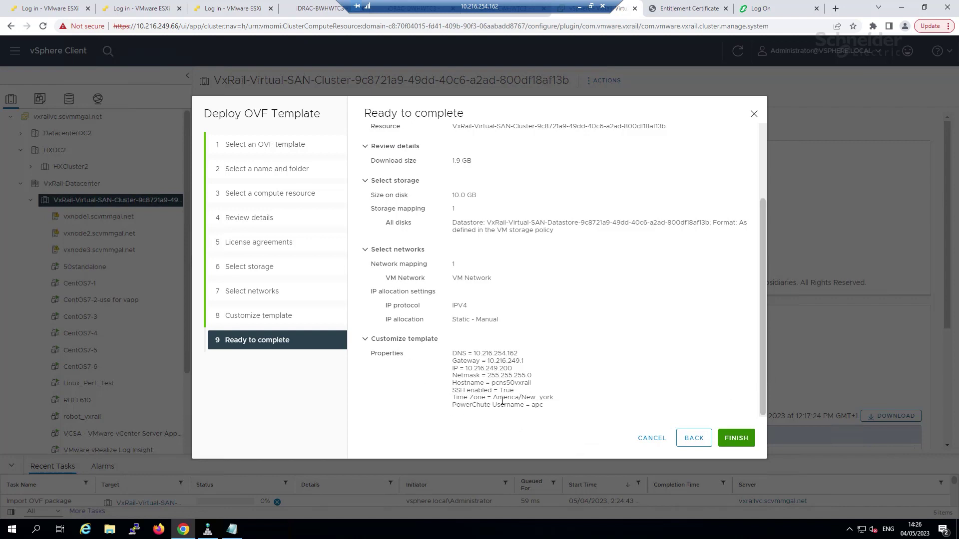
{"action": "left_click", "coordinate": [737, 438]}
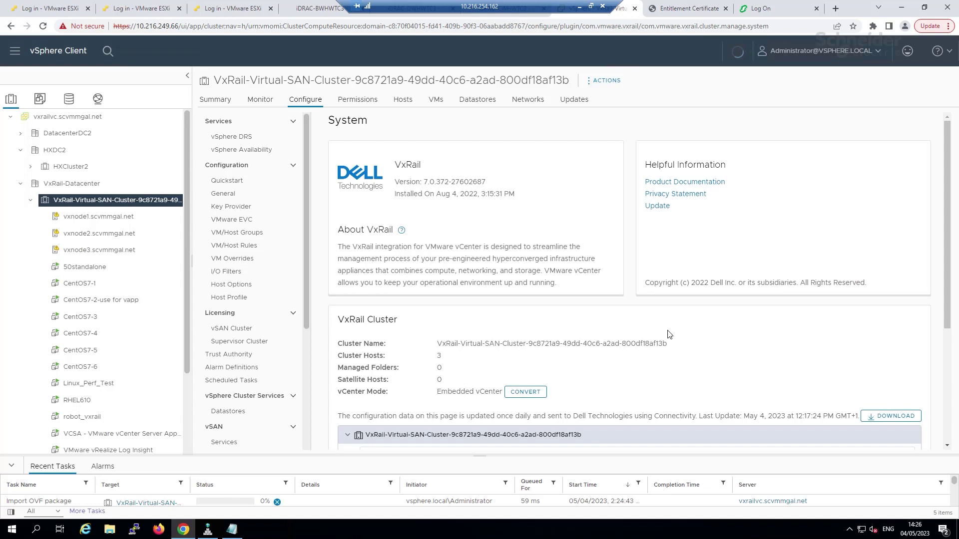
Confirm in Monitor > Tasks that the OVF import completed.
{"action": "left_click", "coordinate": [260, 99]}
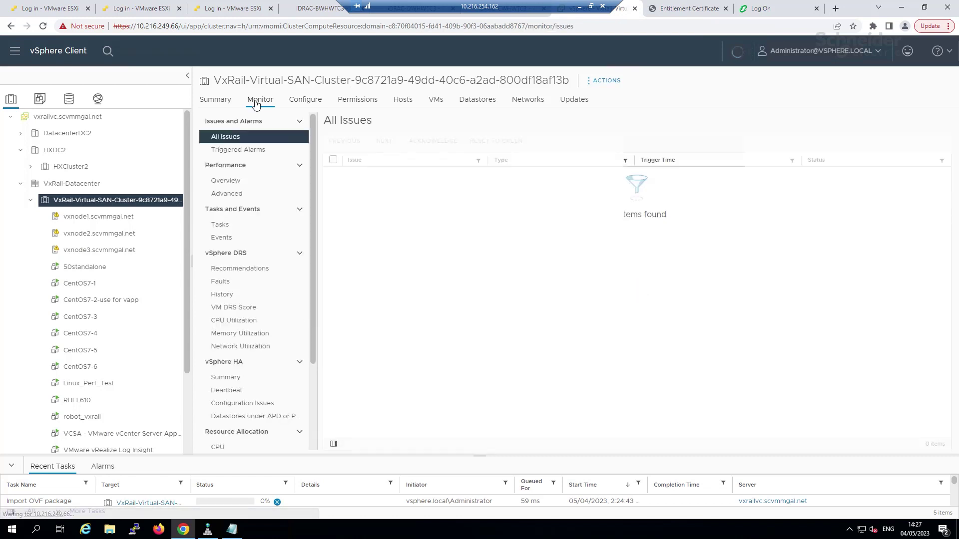
{"action": "left_click", "coordinate": [230, 226]}
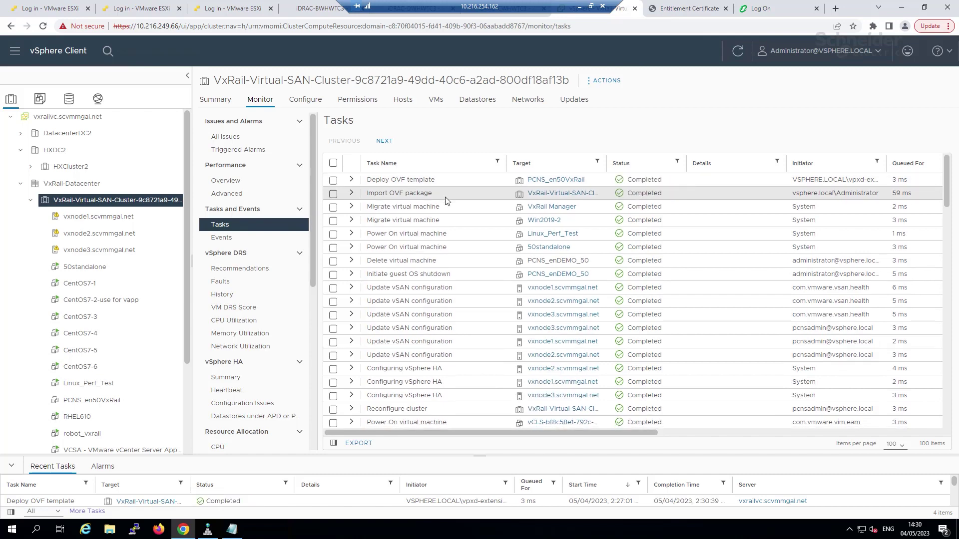
{"action": "left_click", "coordinate": [92, 399]}
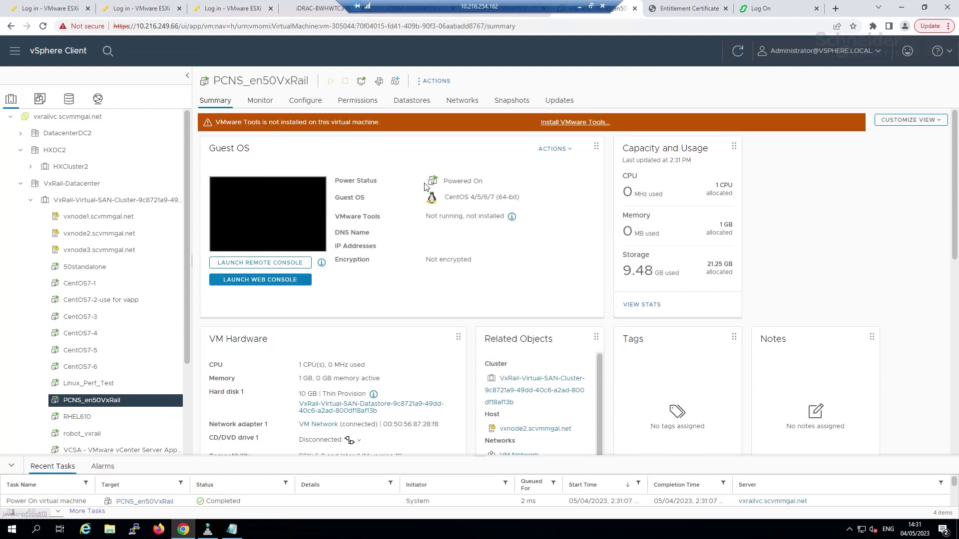
{"action": "left_click", "coordinate": [260, 279]}
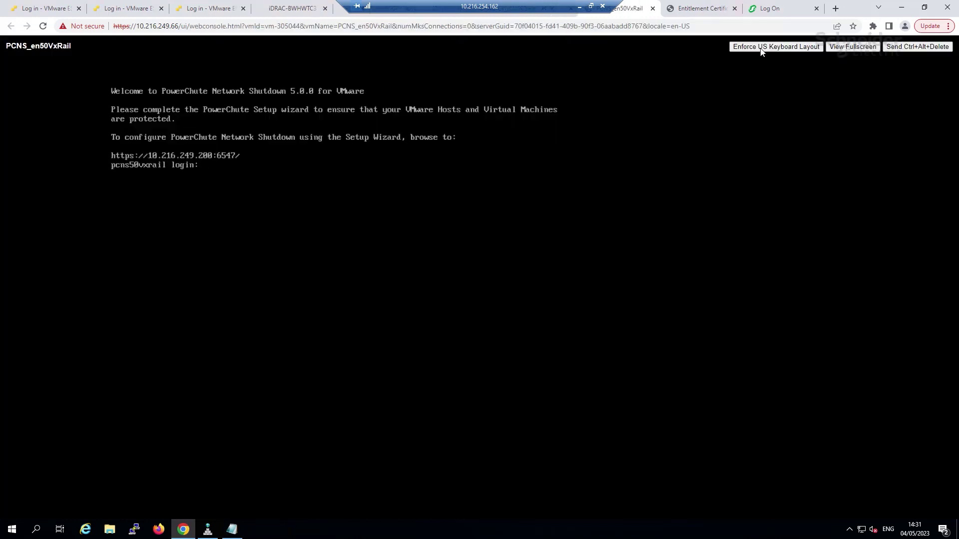
{"action": "left_click", "coordinate": [653, 8]}
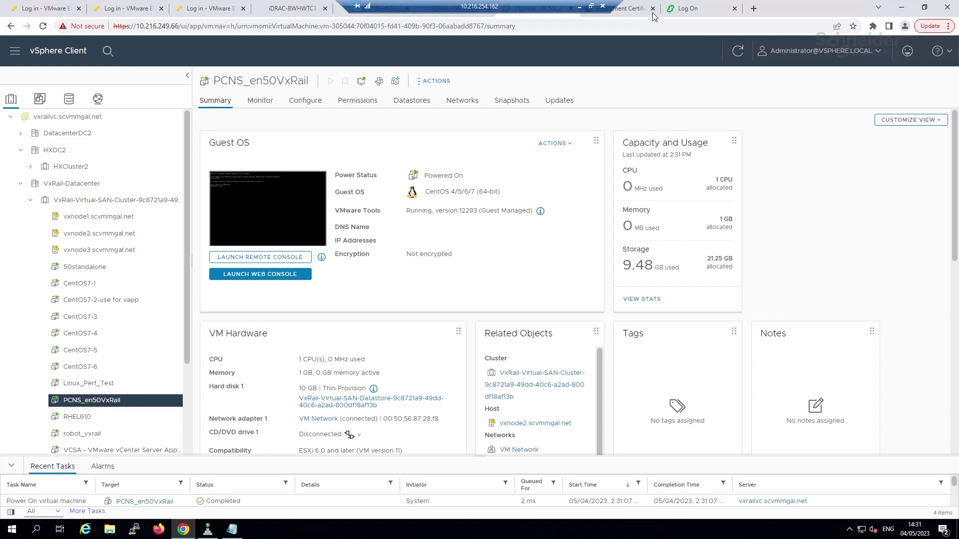
{"action": "left_click", "coordinate": [754, 8]}
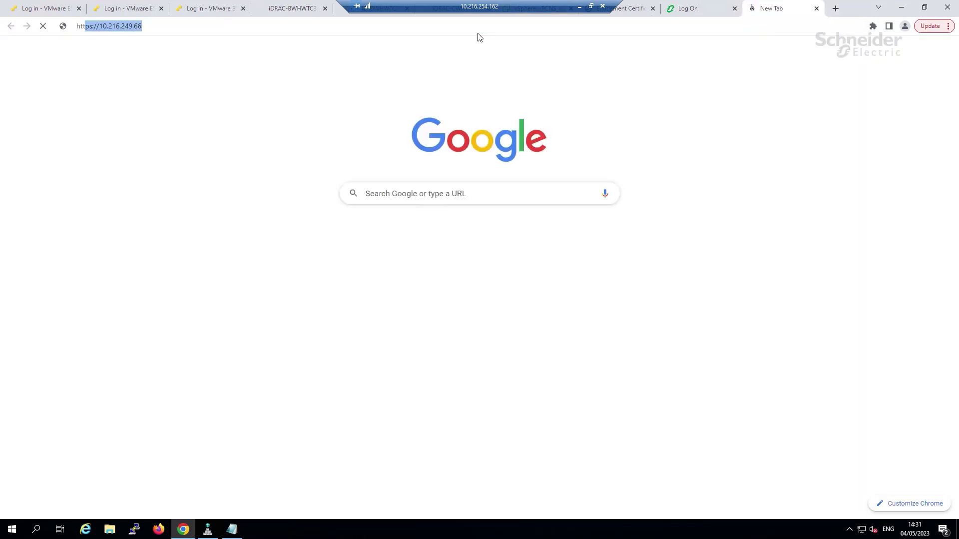
{"action": "type", "text": "https://"}
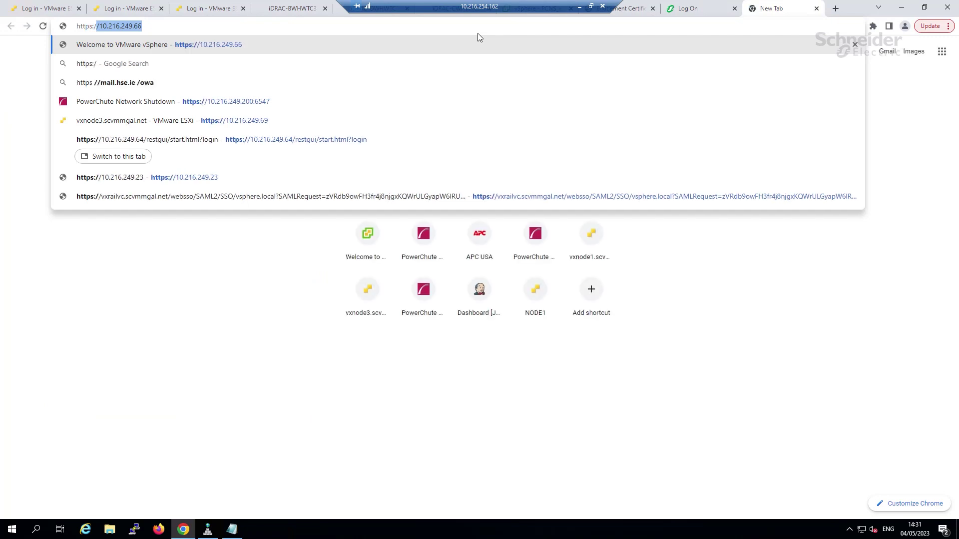
{"action": "type", "text": "10.216."}
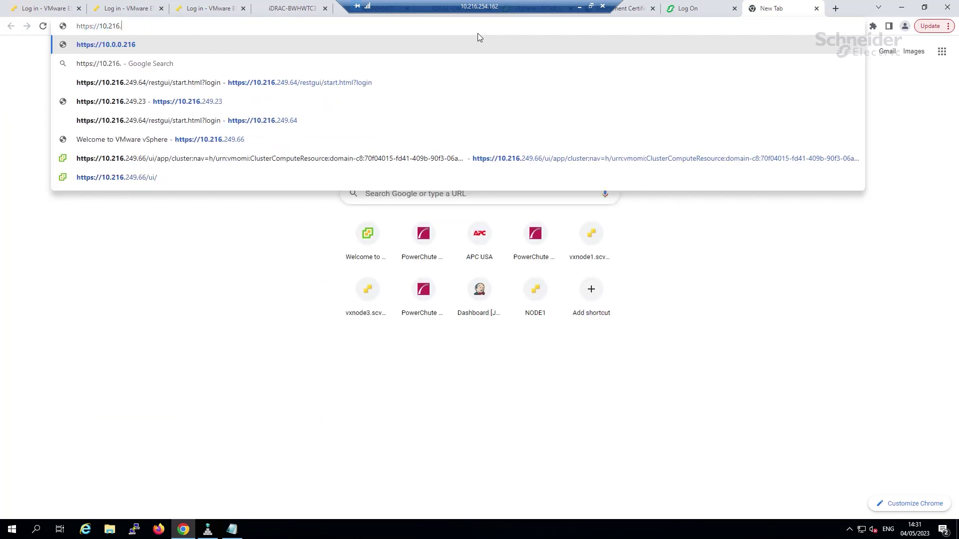
{"action": "type", "text": "249.200"}
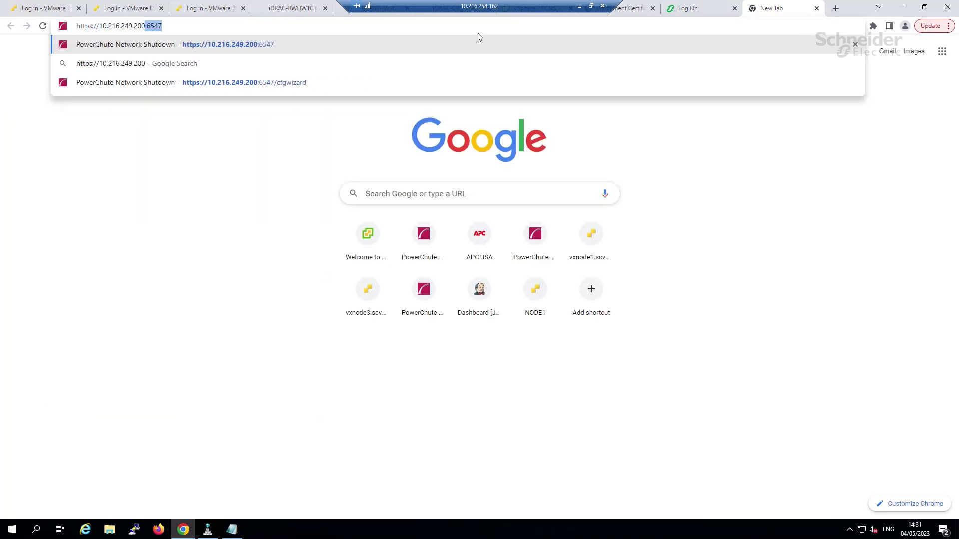
{"action": "type", "text": ":6547"}
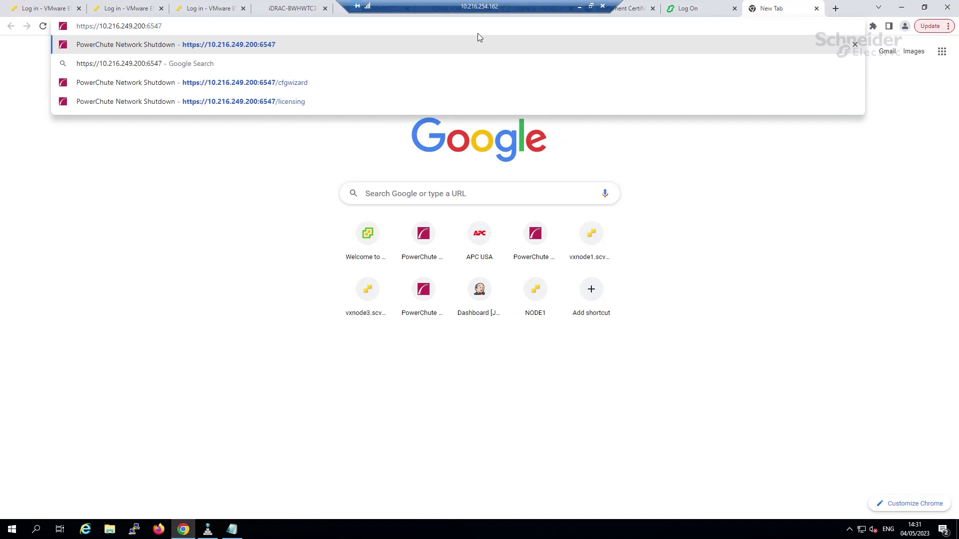
{"action": "key", "text": "Return"}
{"action": "left_click", "coordinate": [352, 305]}
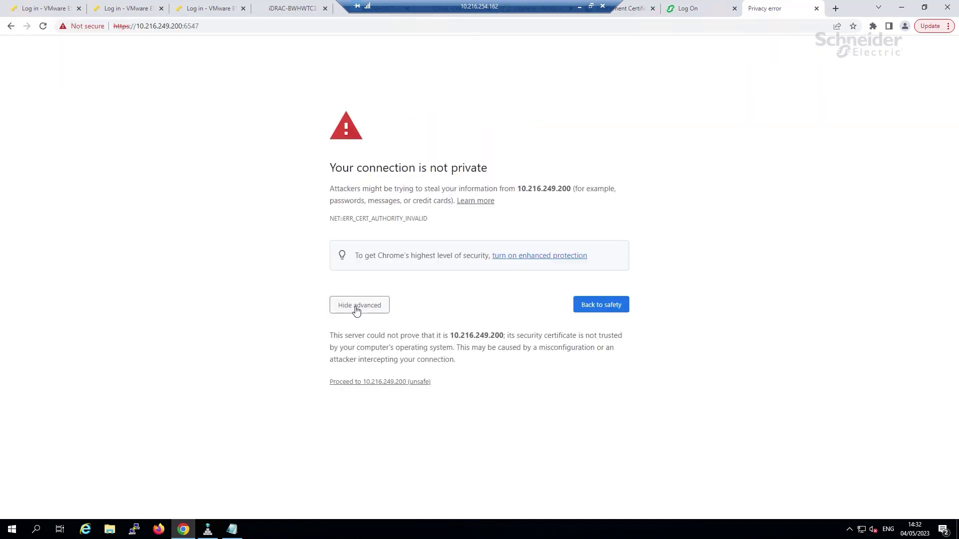
{"action": "left_click", "coordinate": [358, 382]}
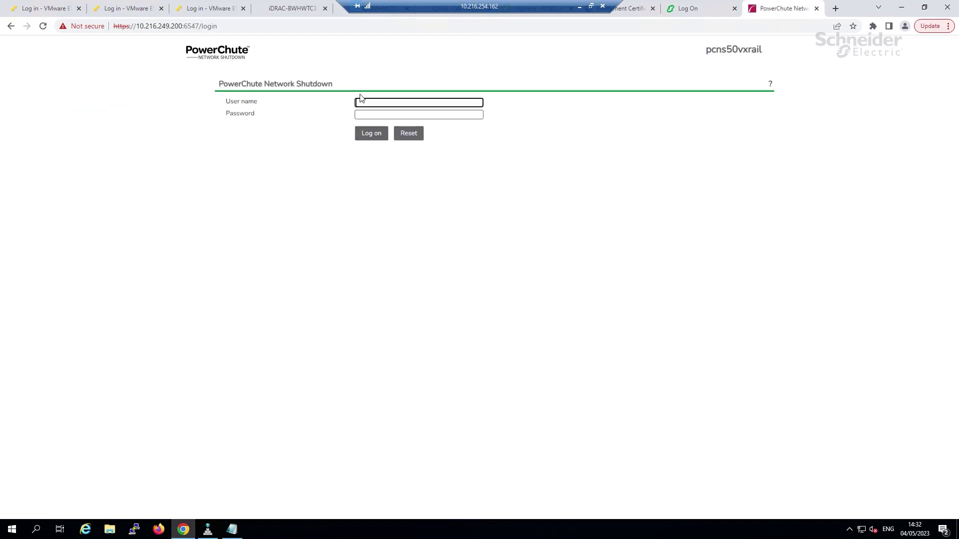
{"action": "type", "text": "apc"}
Log in to PowerChute Network Shutdown and move past the setup welcome page.
{"action": "key", "text": "Tab"}
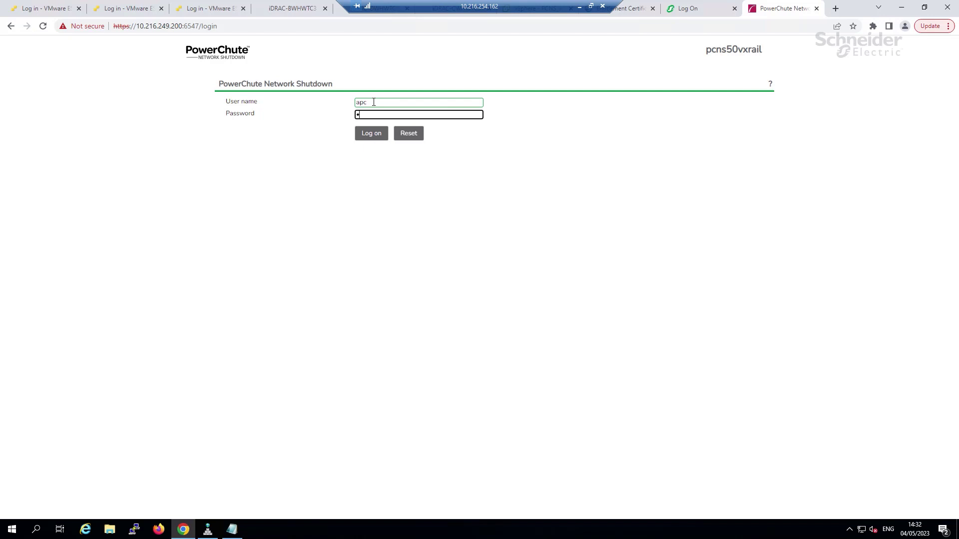
{"action": "type", "text": "******"}
{"action": "type", "text": "****"}
{"action": "left_click", "coordinate": [371, 134]}
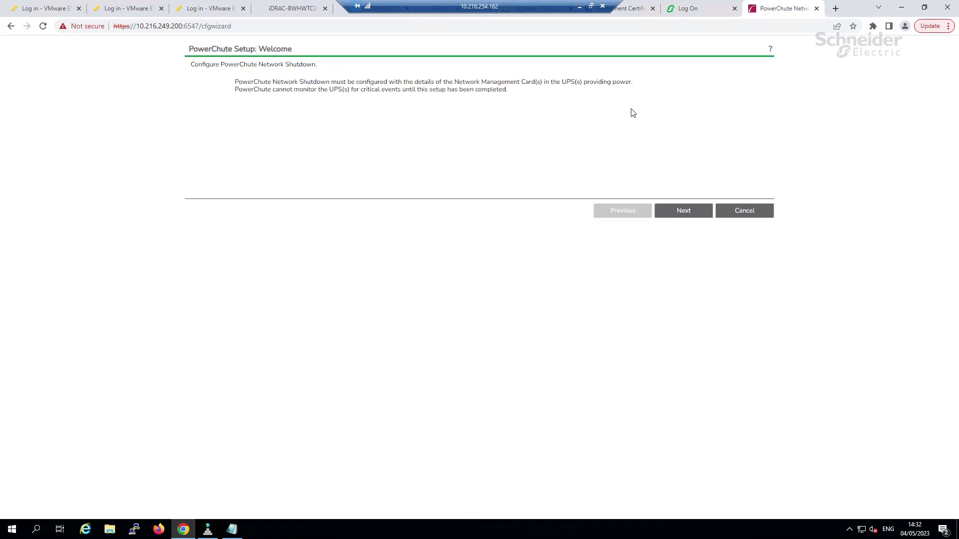
{"action": "left_click", "coordinate": [683, 210]}
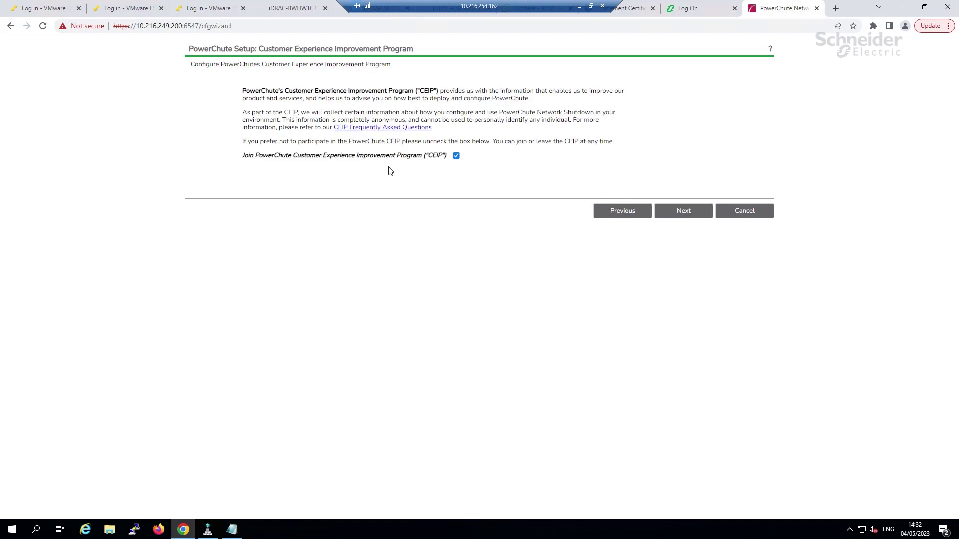
Stay in the improvement program, keep IPv4, choose vCenter-managed hosts and continue.
{"action": "left_click", "coordinate": [456, 156]}
{"action": "left_click", "coordinate": [457, 156]}
{"action": "left_click", "coordinate": [684, 210]}
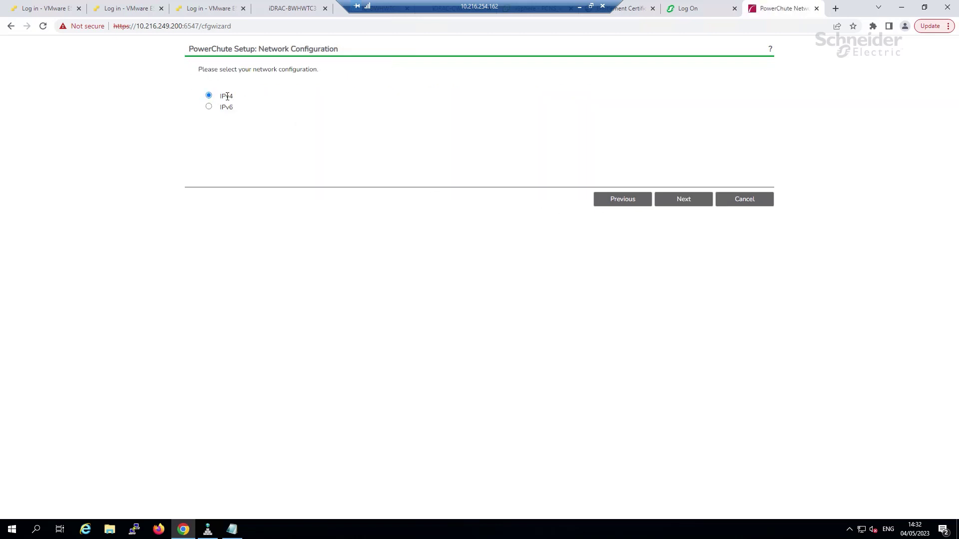
{"action": "left_click", "coordinate": [684, 198]}
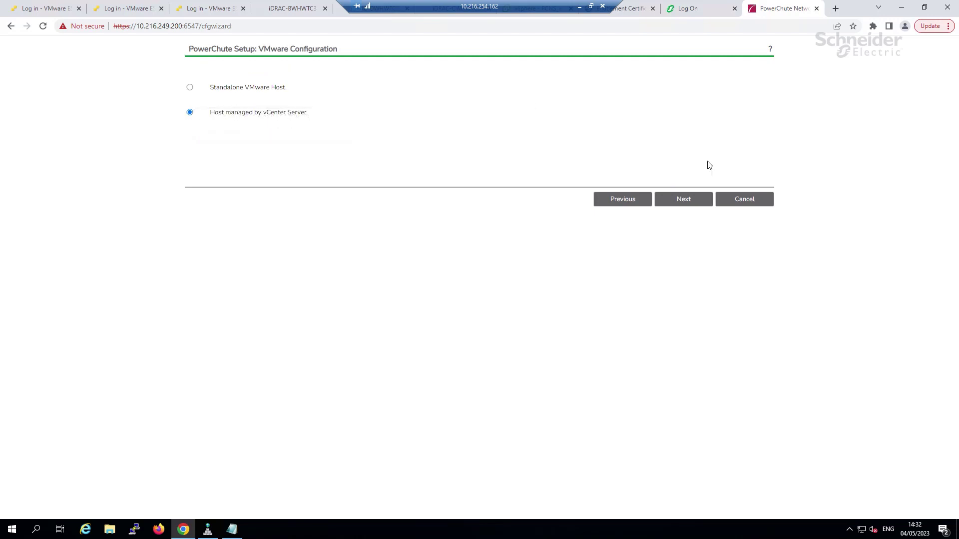
{"action": "left_click", "coordinate": [684, 199]}
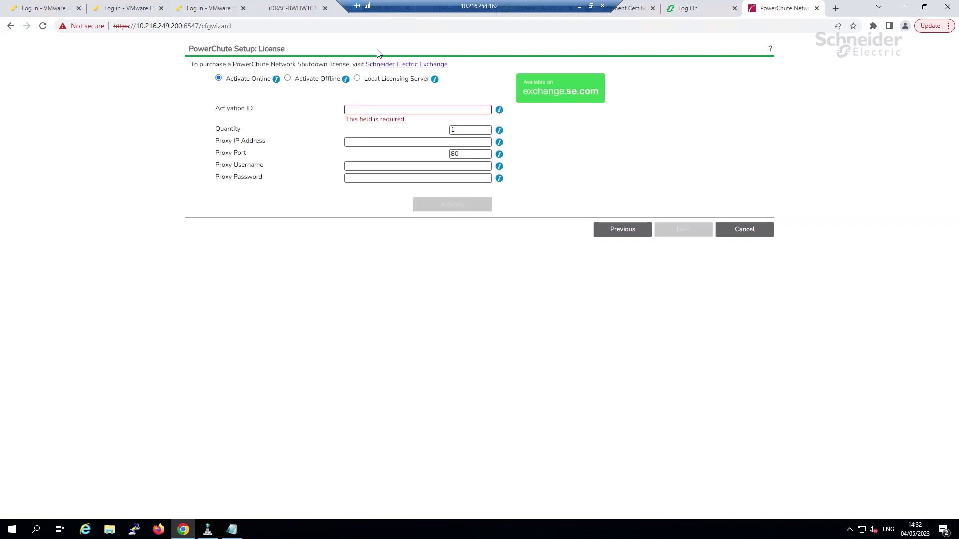
Copy the Activation ID from the entitlement certificate and paste it into the license Activation ID field.
{"action": "left_click", "coordinate": [378, 109]}
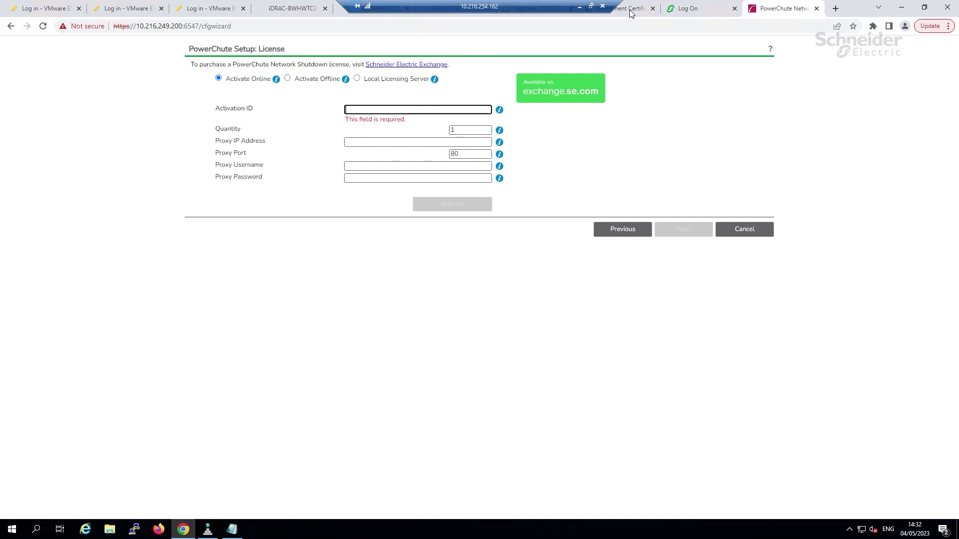
{"action": "left_click", "coordinate": [631, 8]}
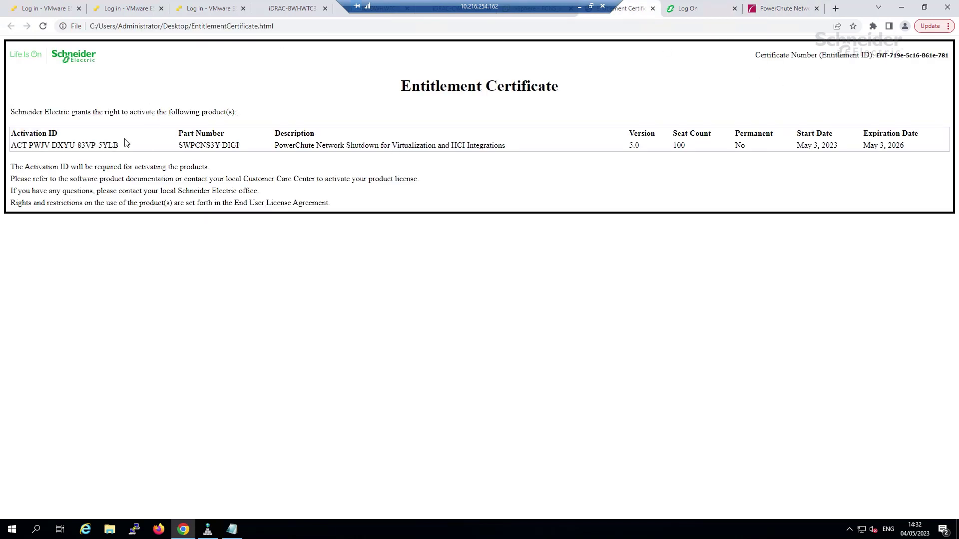
{"action": "left_click_drag", "start_coordinate": [120, 146], "coordinate": [12, 146]}
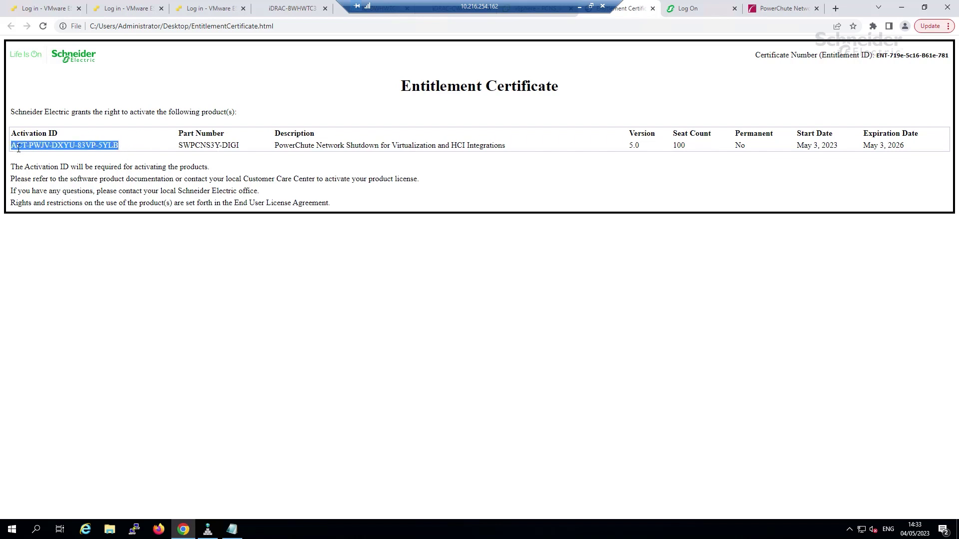
{"action": "right_click", "coordinate": [31, 145]}
{"action": "left_click", "coordinate": [45, 154]}
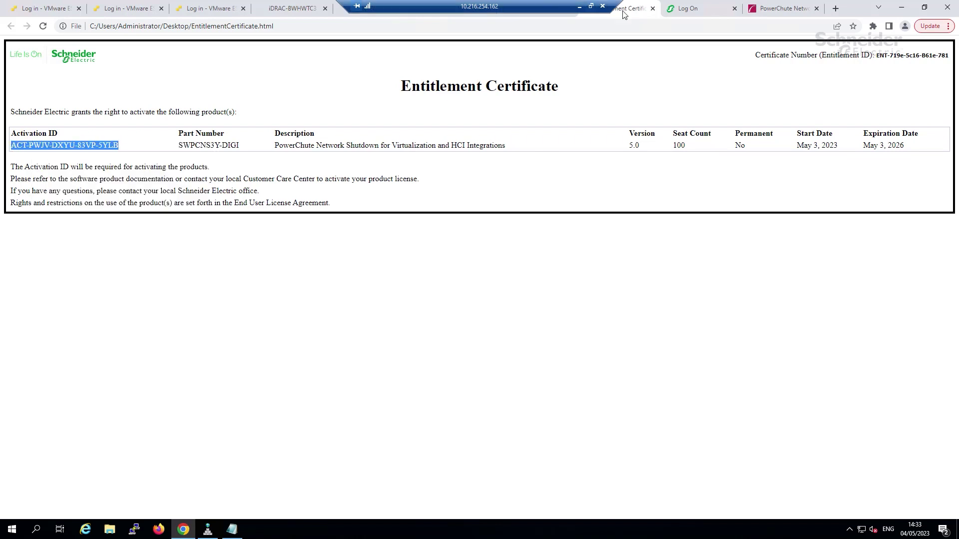
{"action": "left_click", "coordinate": [779, 10]}
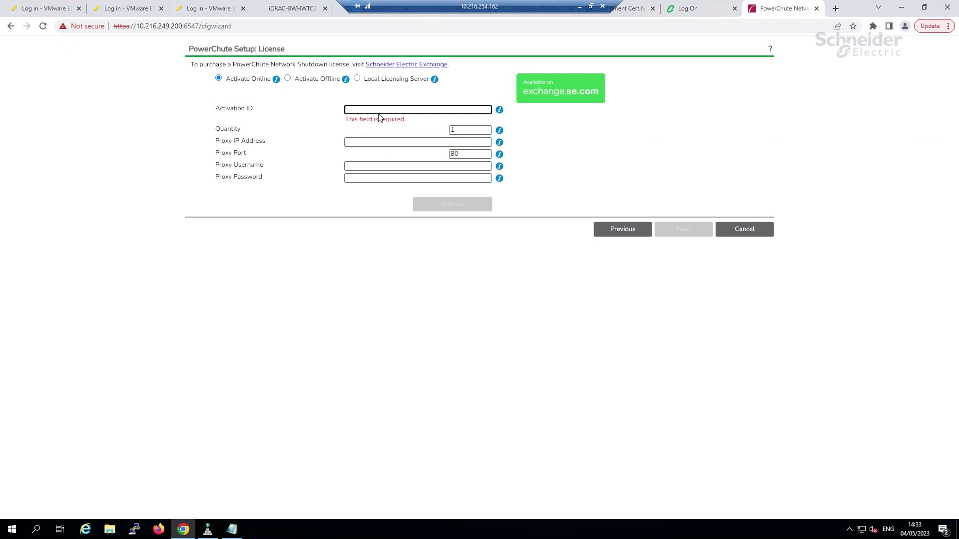
{"action": "key", "text": "ctrl+v"}
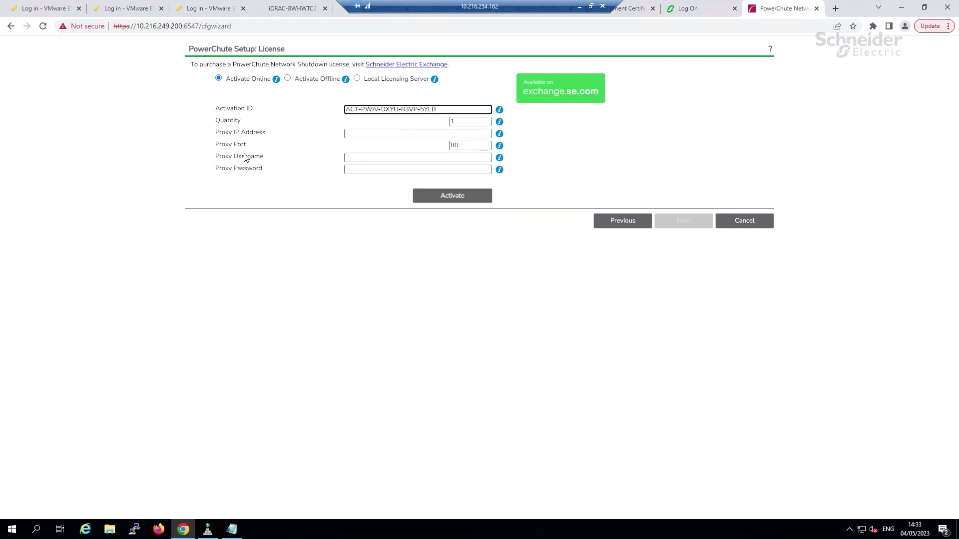
Set the license quantity to 3, activate the license online, and continue to vCenter details.
{"action": "left_click", "coordinate": [470, 121]}
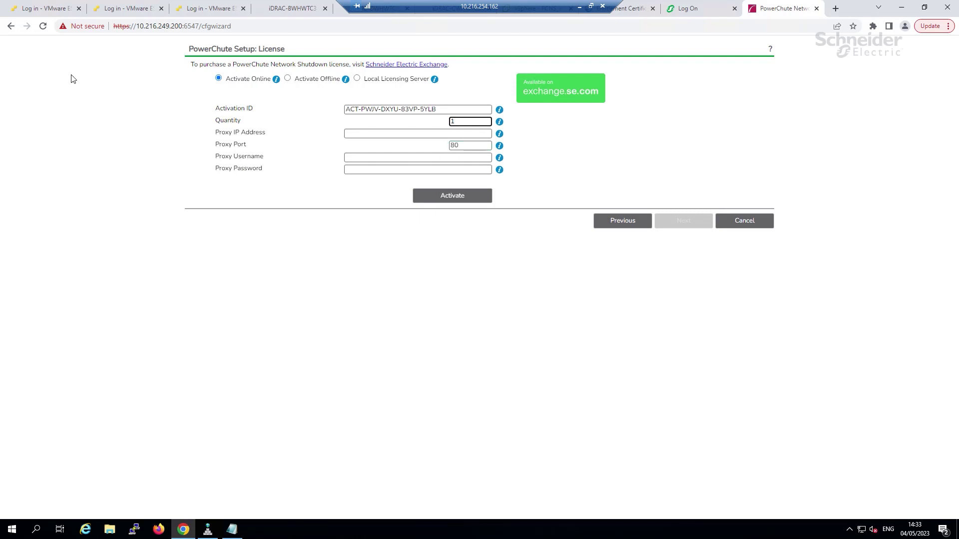
{"action": "left_click", "coordinate": [525, 9]}
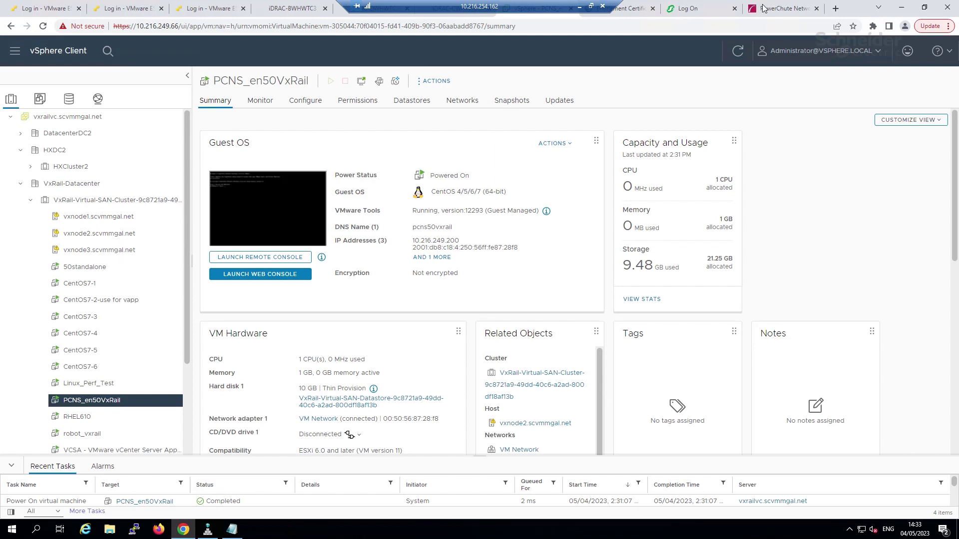
{"action": "left_click", "coordinate": [779, 8]}
{"action": "key", "text": "BackSpace"}
{"action": "type", "text": "3"}
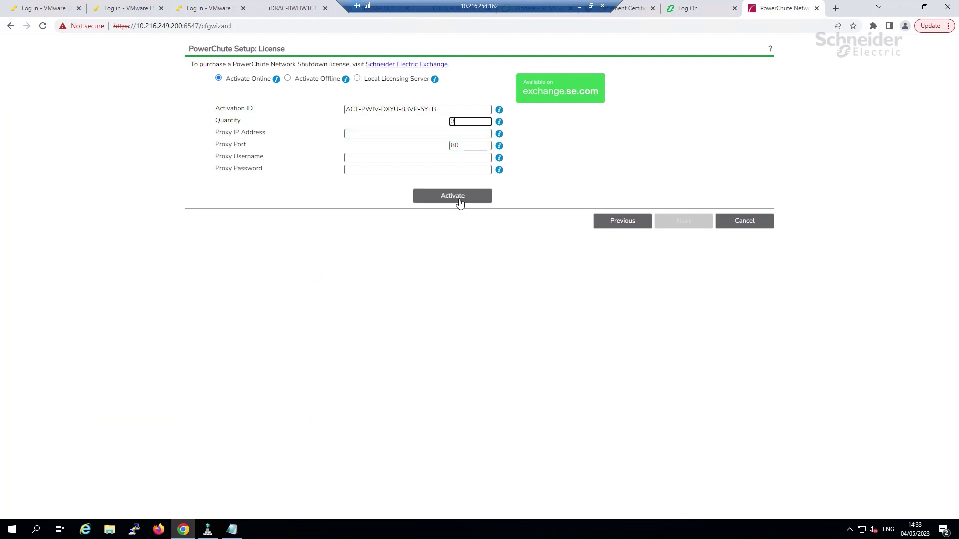
{"action": "left_click", "coordinate": [460, 198]}
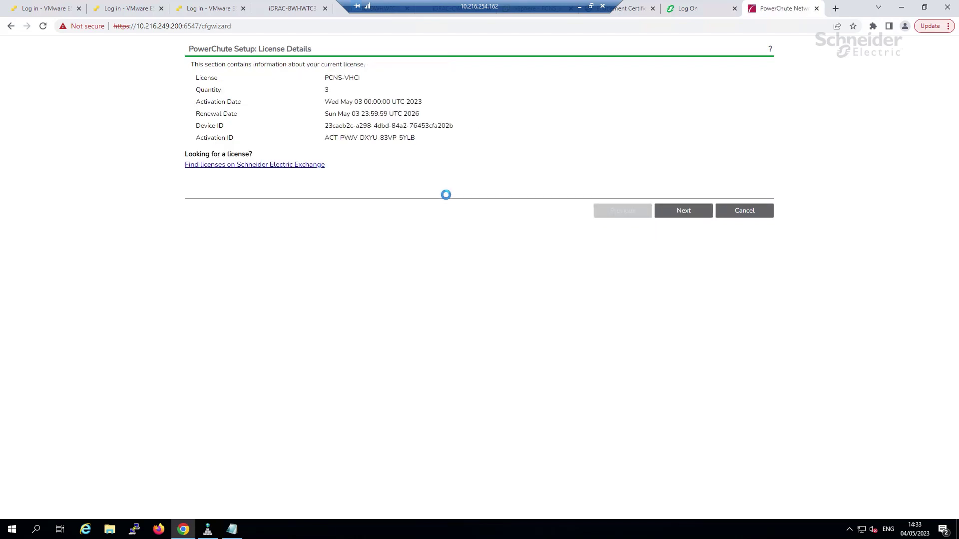
{"action": "left_click", "coordinate": [681, 211]}
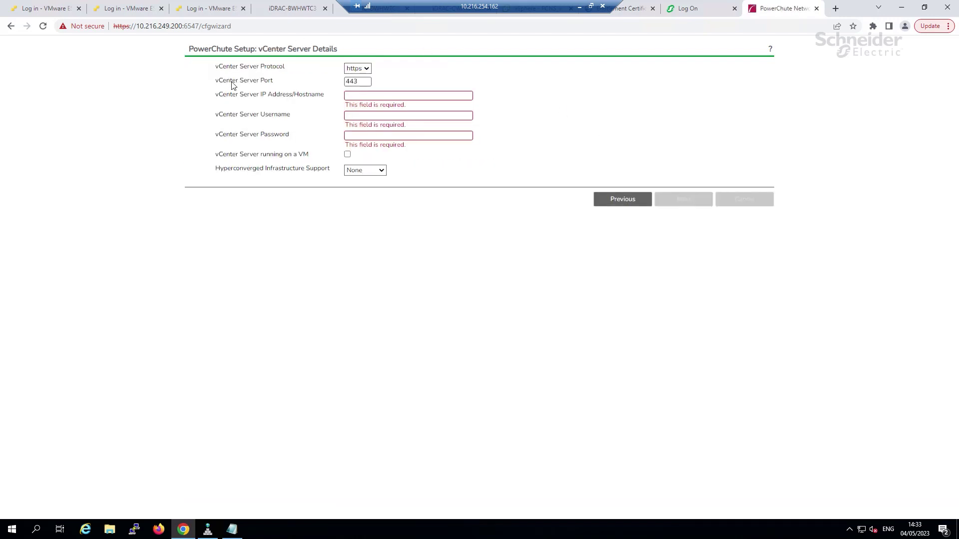
Enter vCenter server 10.216.249.66 with user pcnsadmin and its password.
{"action": "left_click", "coordinate": [407, 95]}
{"action": "left_click", "coordinate": [346, 95]}
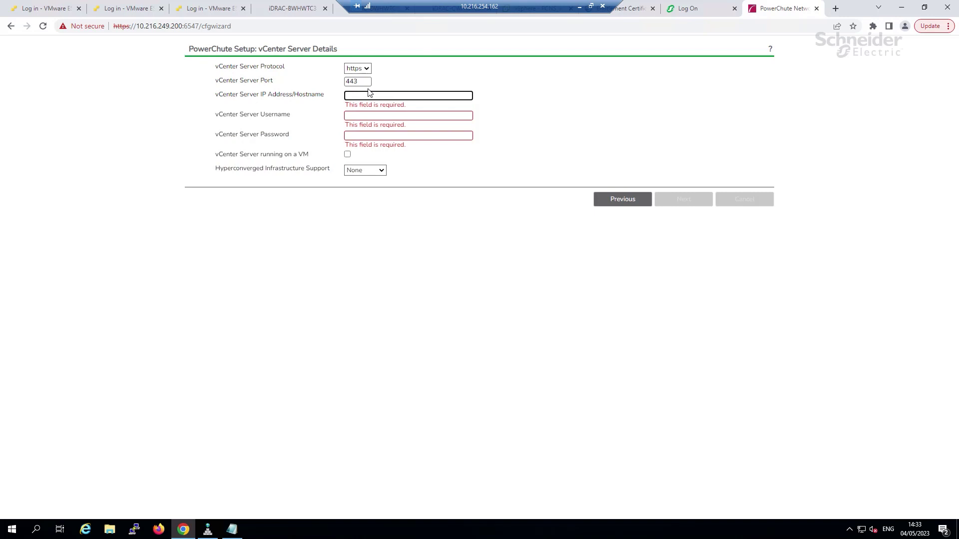
{"action": "type", "text": "10.216."}
{"action": "type", "text": "249"}
{"action": "type", "text": ".66"}
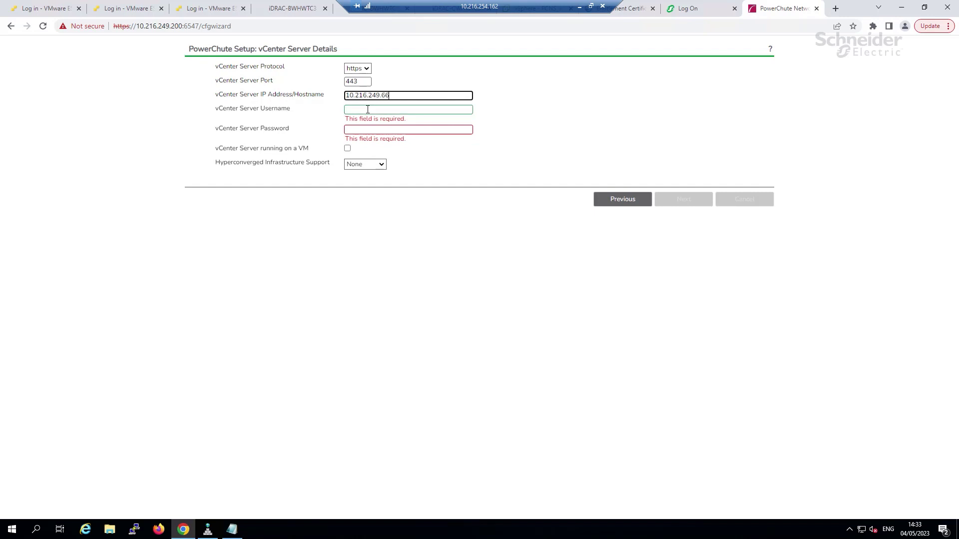
{"action": "left_click", "coordinate": [374, 110]}
{"action": "type", "text": "pcns"}
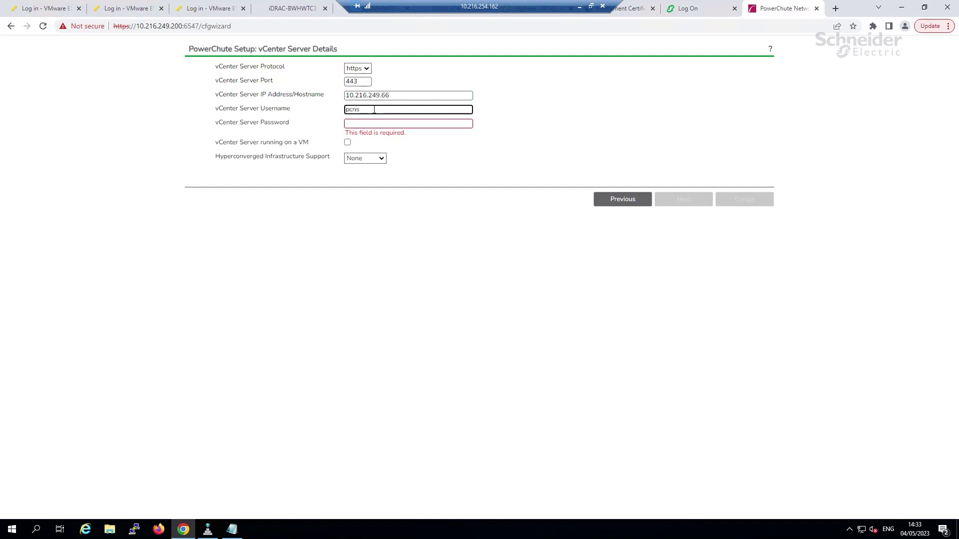
{"action": "type", "text": "admin"}
{"action": "key", "text": "Tab"}
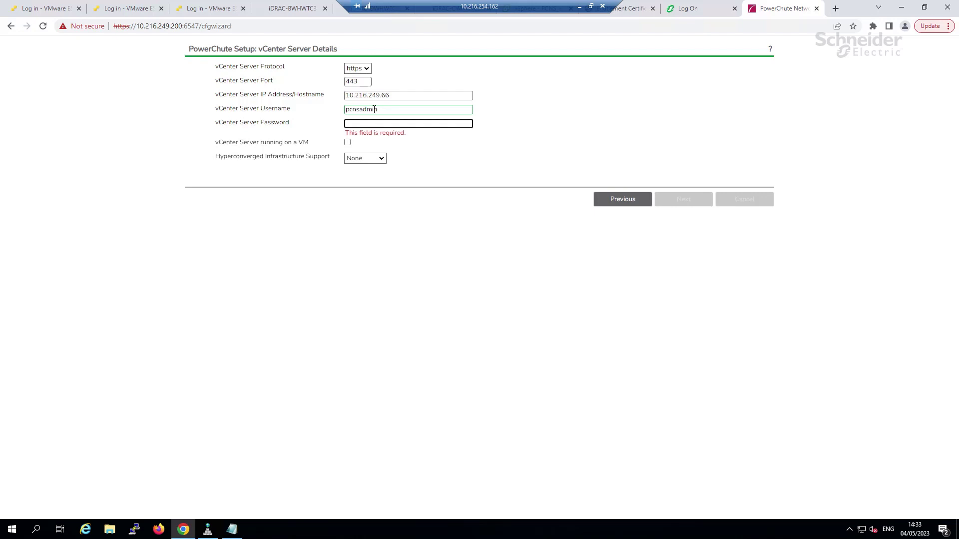
{"action": "type", "text": "••••••"}
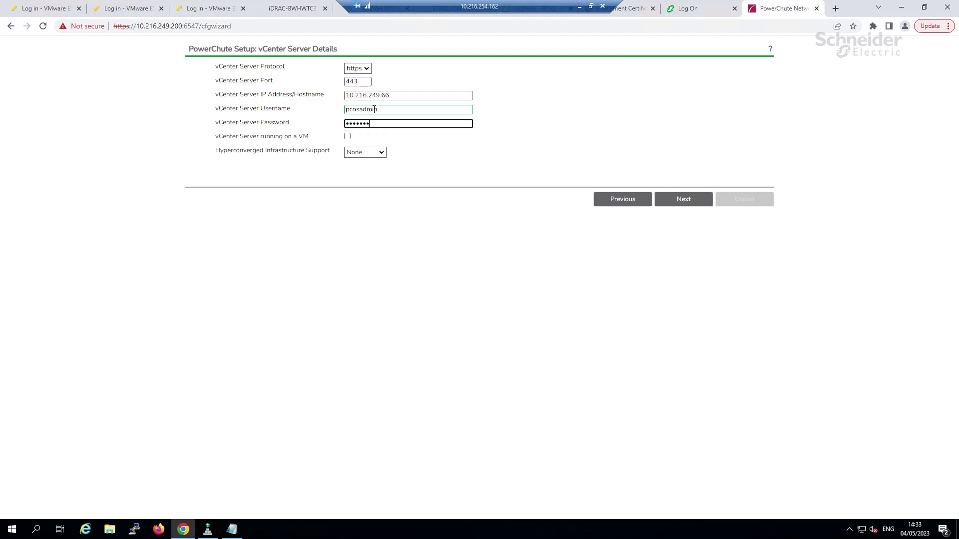
{"action": "type", "text": "••"}
Mark vCenter as running on a VM and choose VxRail hyperconverged infrastructure support.
{"action": "left_click", "coordinate": [347, 137]}
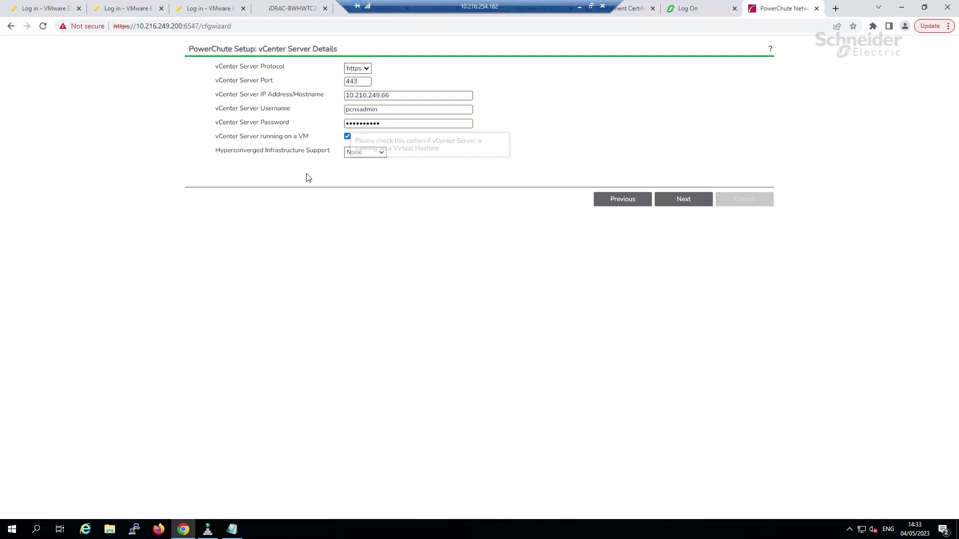
{"action": "left_click", "coordinate": [365, 152]}
{"action": "left_click", "coordinate": [359, 201]}
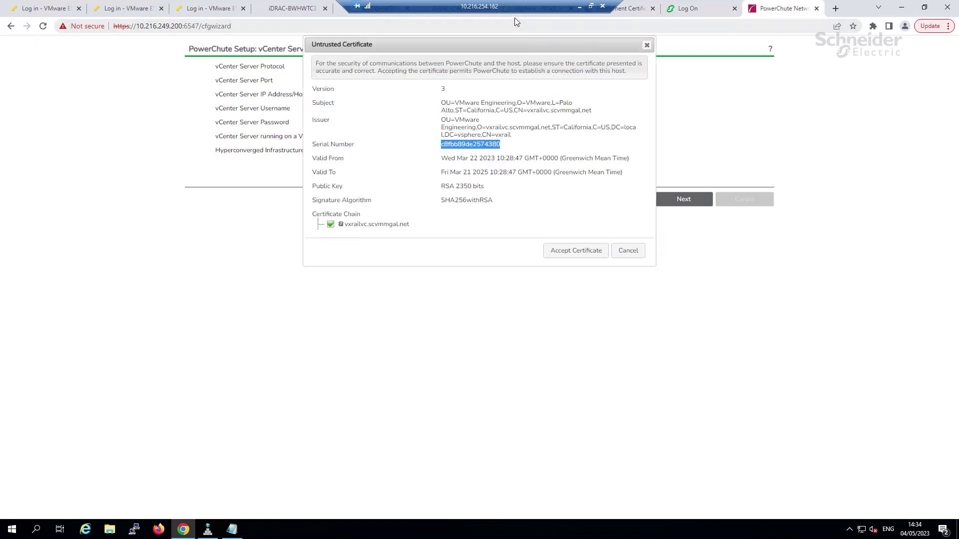
View the vCenter site certificate in vSphere Client and check its serial number.
{"action": "key", "text": "ctrl+Tab"}
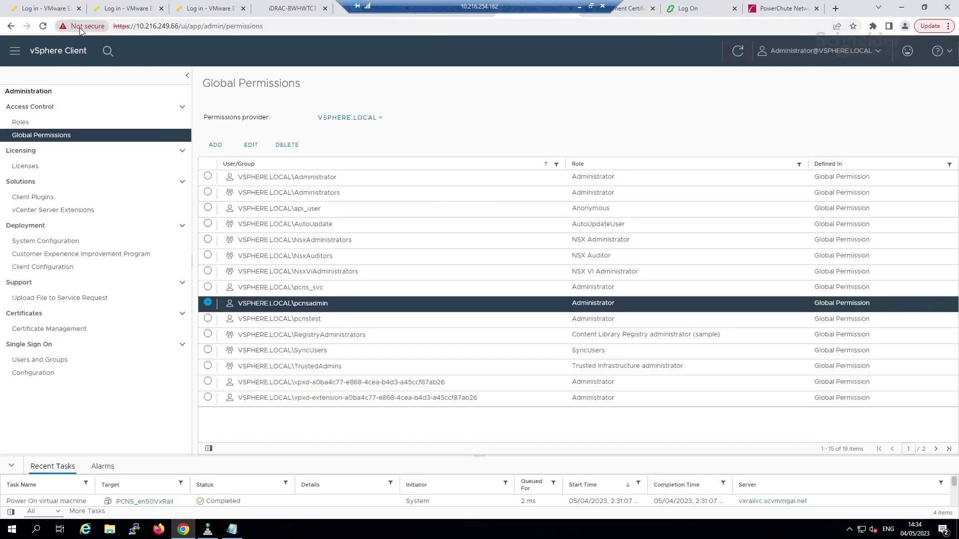
{"action": "left_click", "coordinate": [81, 27]}
{"action": "left_click", "coordinate": [108, 152]}
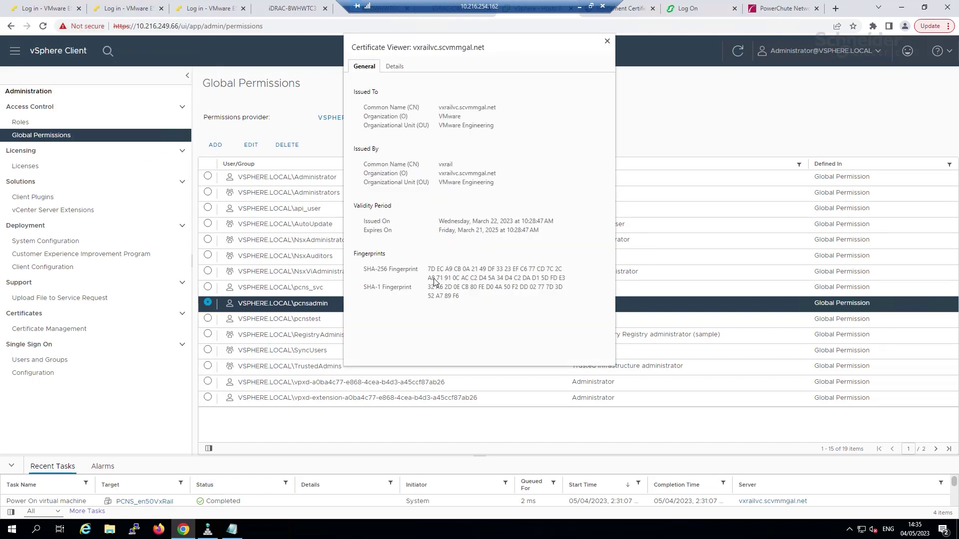
{"action": "left_click", "coordinate": [394, 66]}
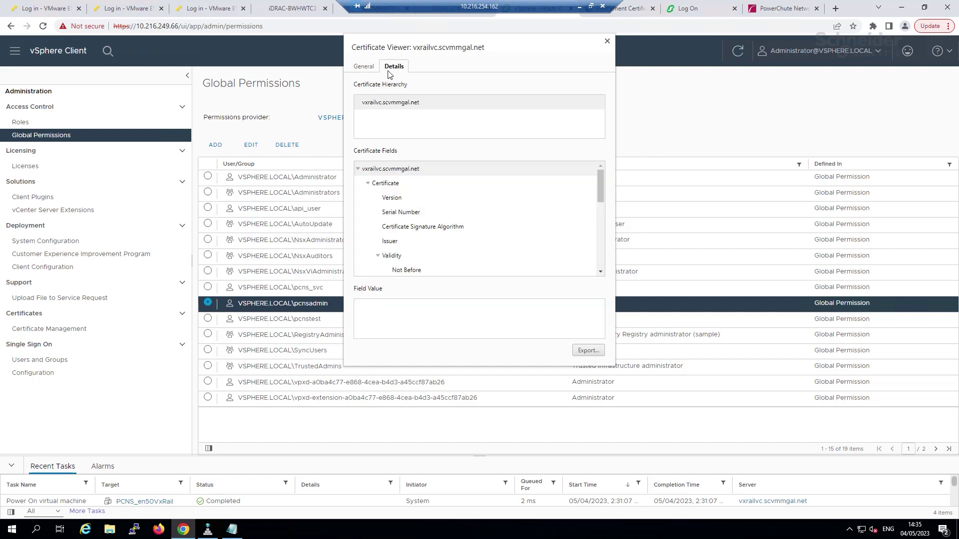
{"action": "left_click", "coordinate": [409, 212]}
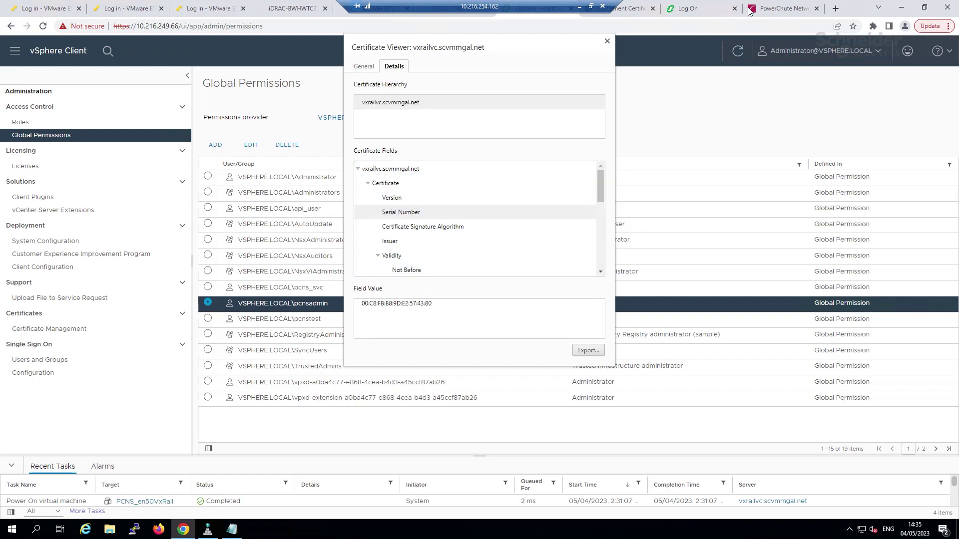
Accept the untrusted vCenter Server certificate in the PowerChute setup wizard.
{"action": "left_click", "coordinate": [780, 8]}
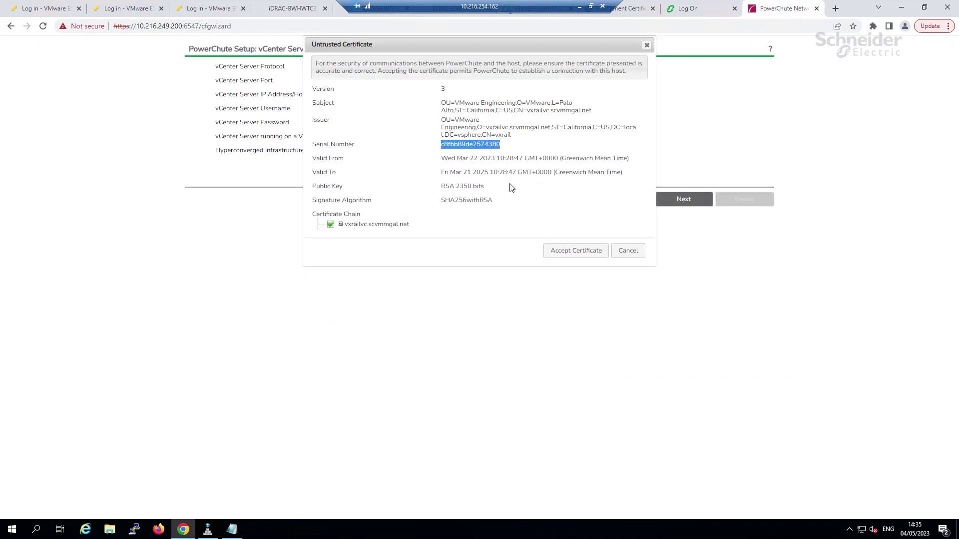
{"action": "left_click", "coordinate": [578, 252]}
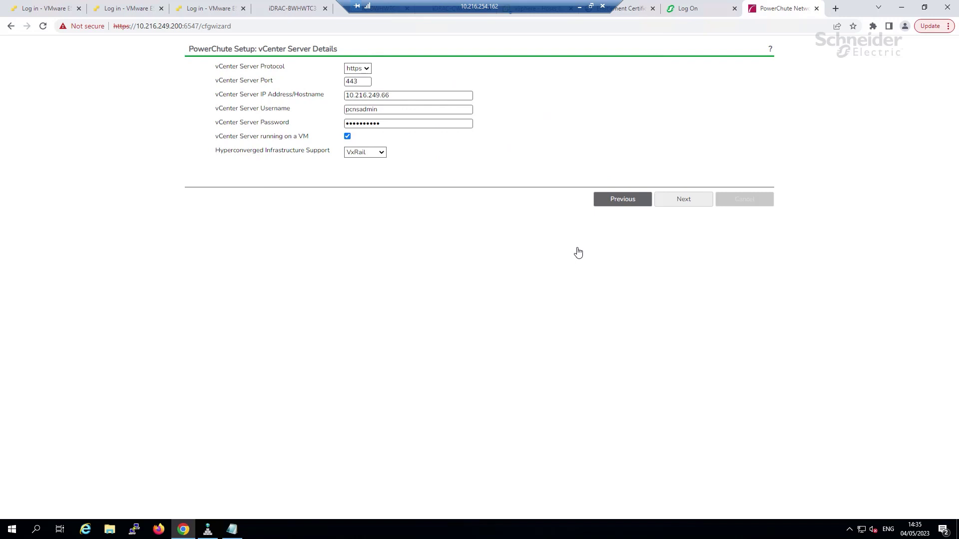
Connect to vCenter and keep the Single UPS configuration.
{"action": "left_click", "coordinate": [684, 198]}
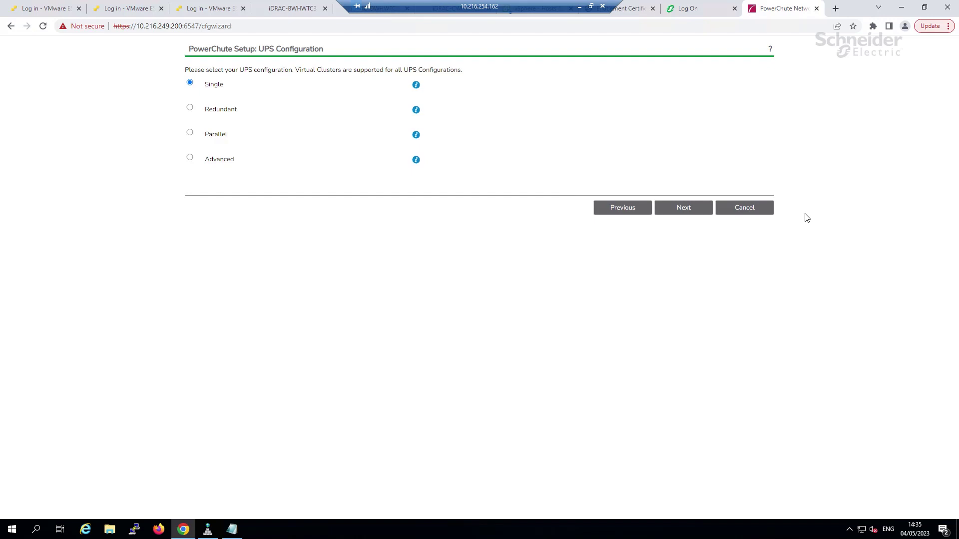
{"action": "left_click", "coordinate": [684, 208]}
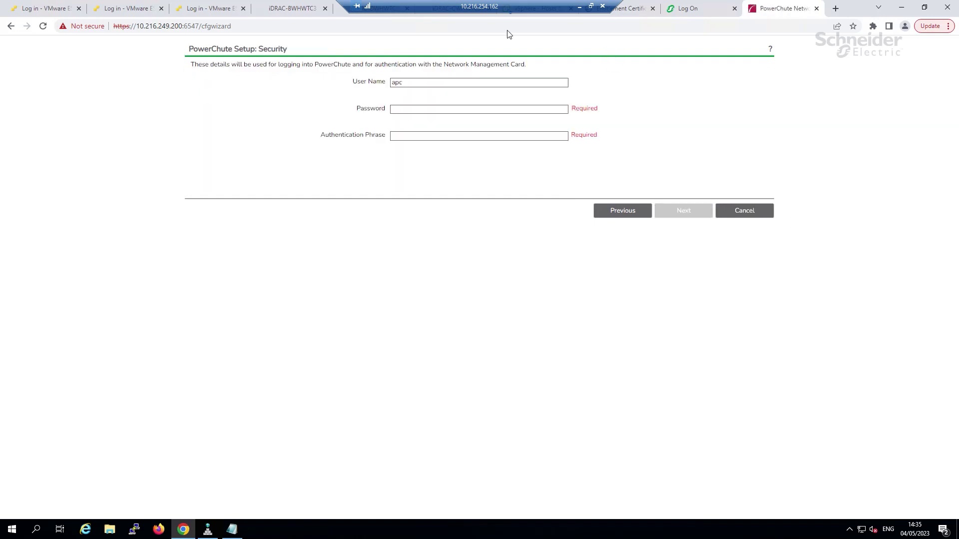
Set the PowerChute password and authentication phrase on the Security page and continue.
{"action": "left_click", "coordinate": [426, 108]}
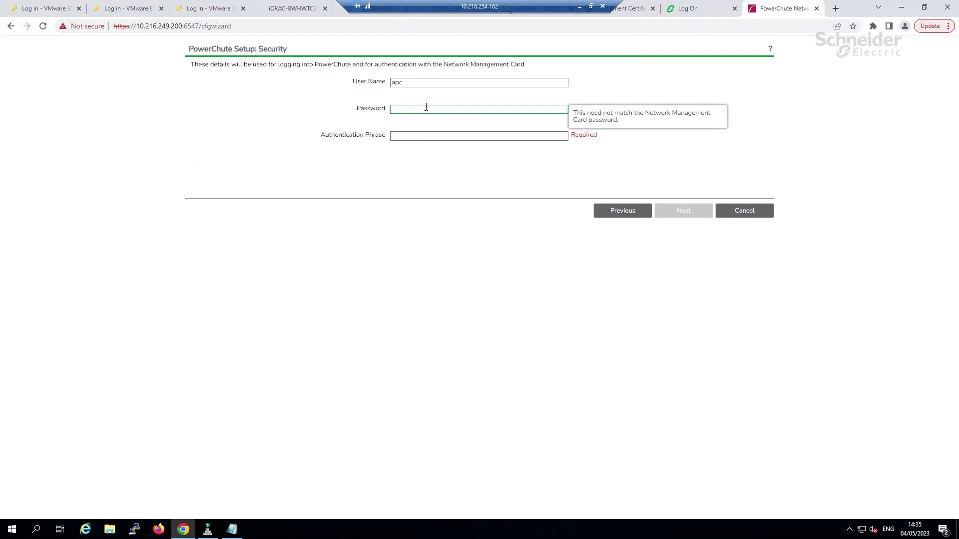
{"action": "type", "text": "********"}
{"action": "type", "text": "**"}
{"action": "left_click", "coordinate": [447, 135]}
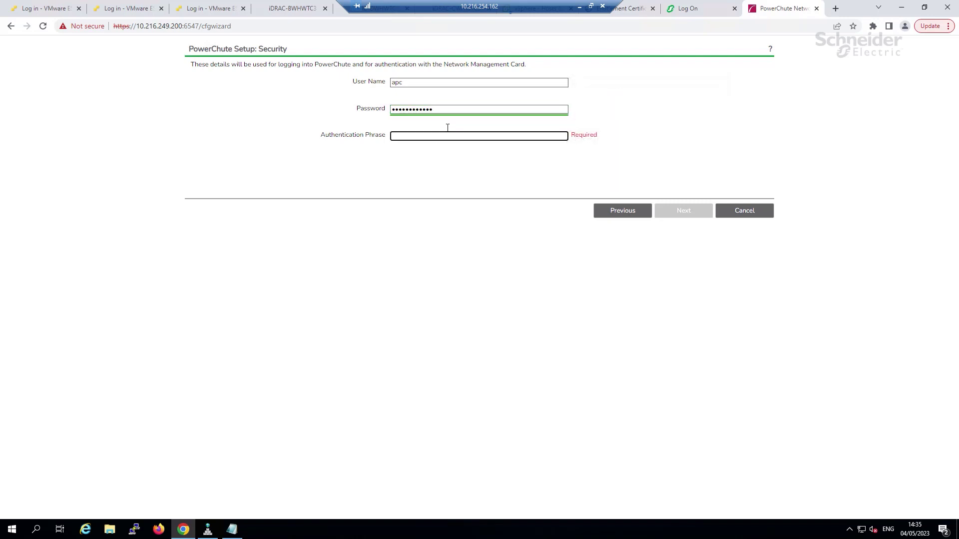
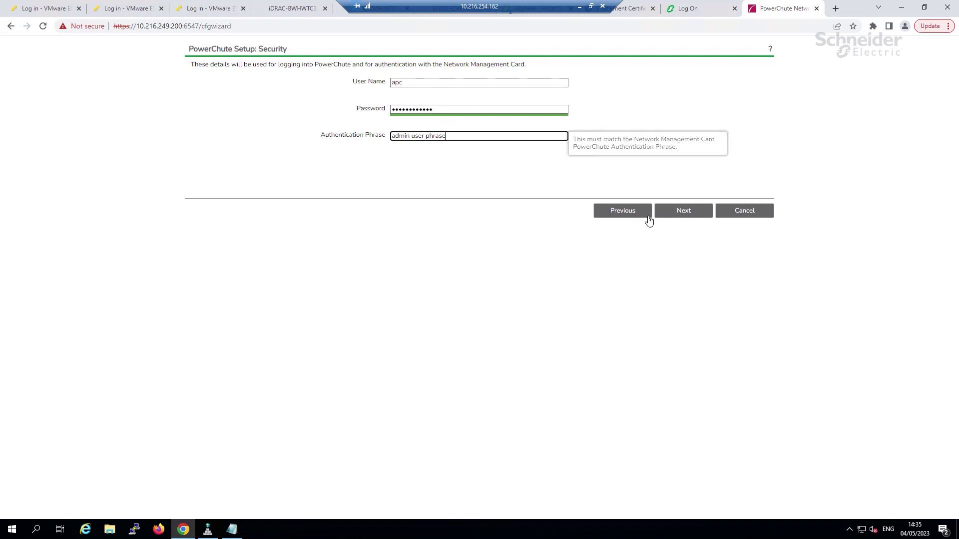
{"action": "left_click", "coordinate": [678, 211]}
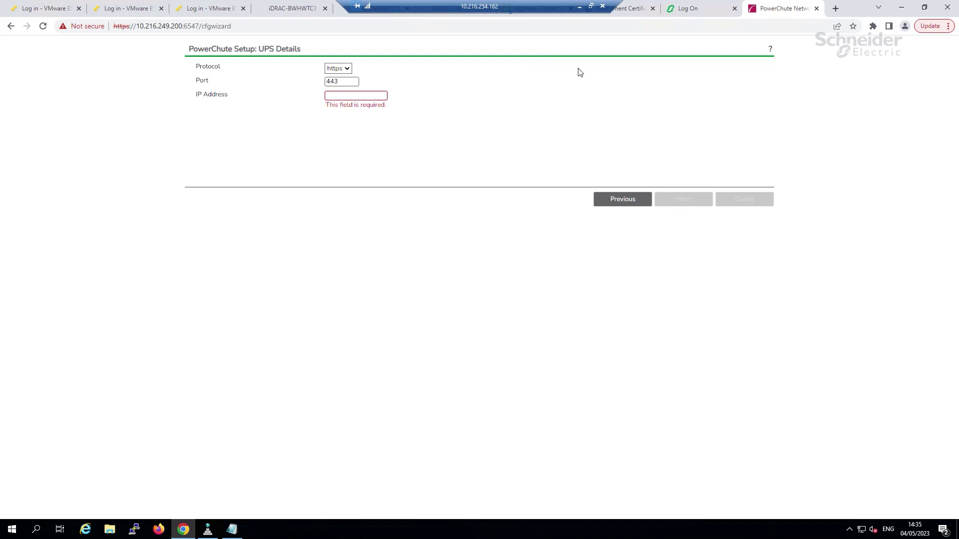
Enter UPS card IP 10.216.254.5, confirm the settings and apply to register with the management card.
{"action": "left_click", "coordinate": [369, 96]}
{"action": "type", "text": "10.216."}
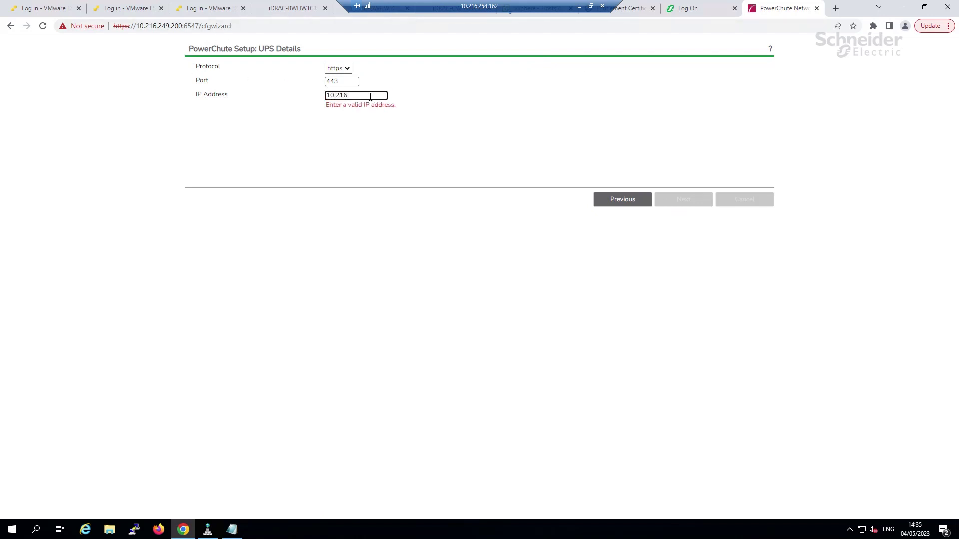
{"action": "type", "text": "254.5"}
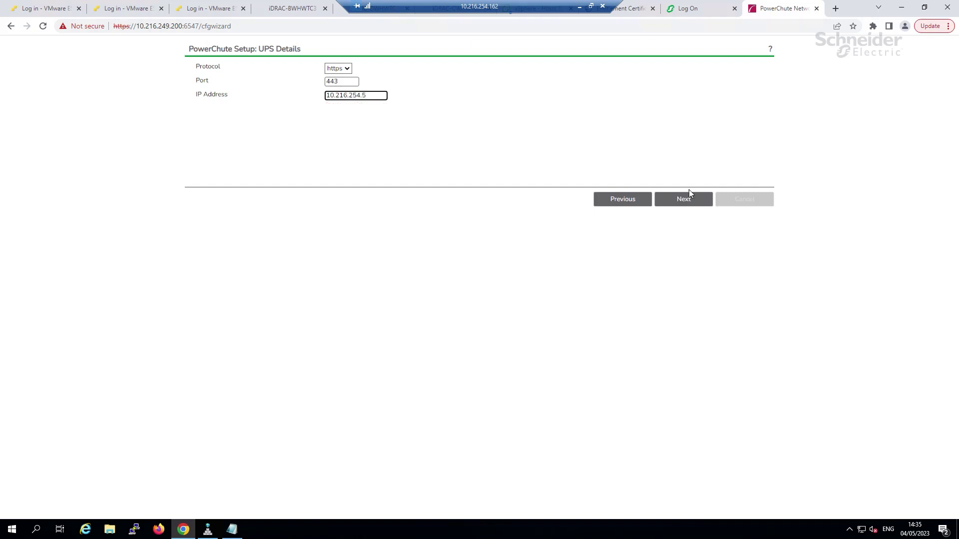
{"action": "left_click", "coordinate": [684, 199]}
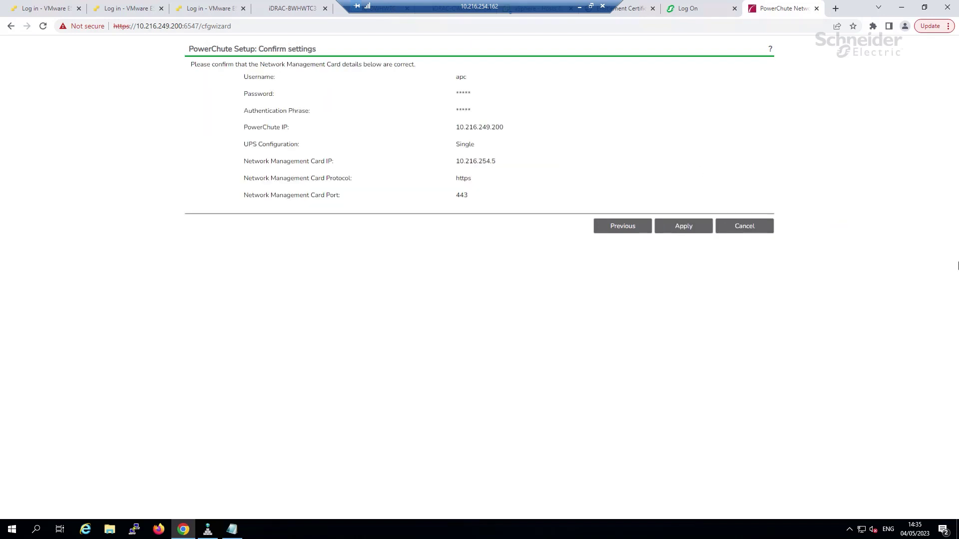
{"action": "left_click", "coordinate": [684, 227]}
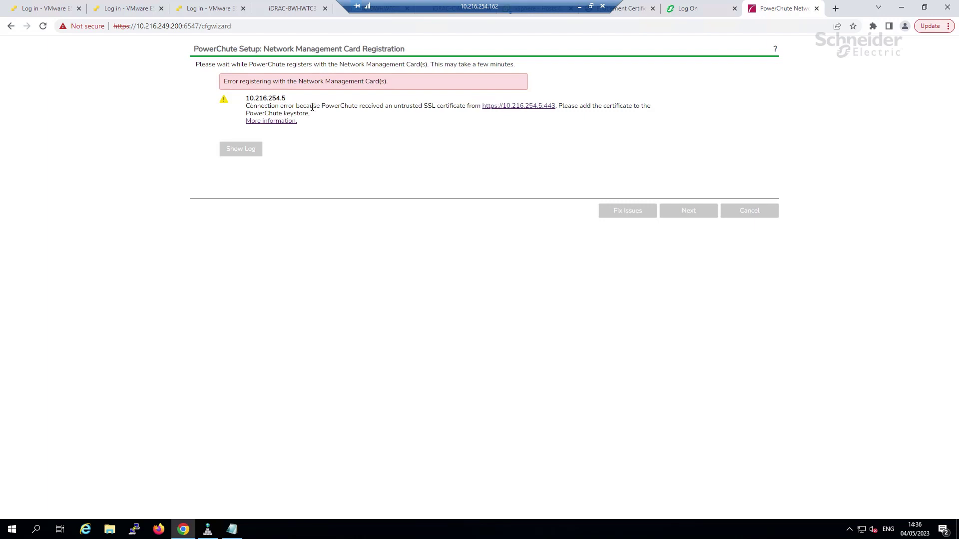
Fix the untrusted SSL issue by verifying and accepting the management card's certificate.
{"action": "left_click_drag", "start_coordinate": [397, 107], "coordinate": [463, 106]}
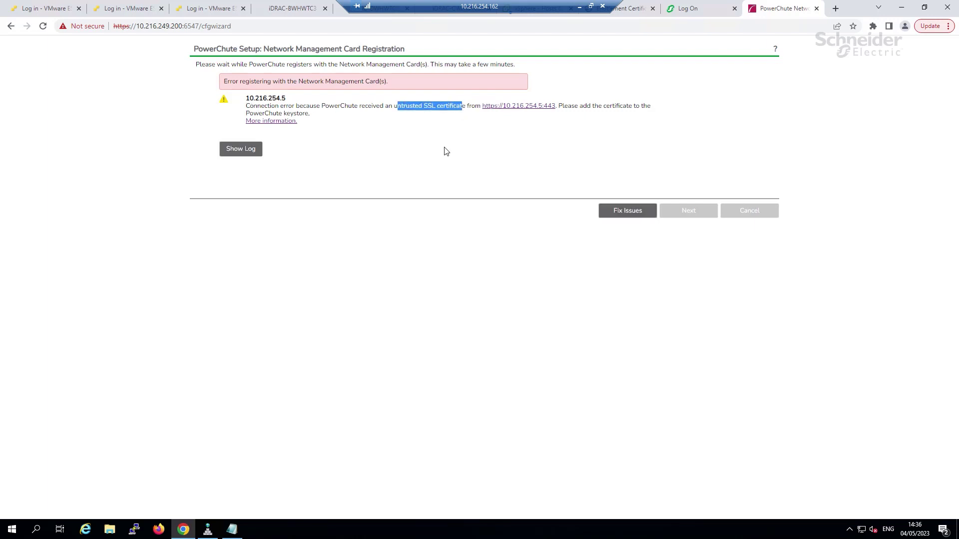
{"action": "left_click", "coordinate": [457, 149]}
{"action": "left_click", "coordinate": [615, 210]}
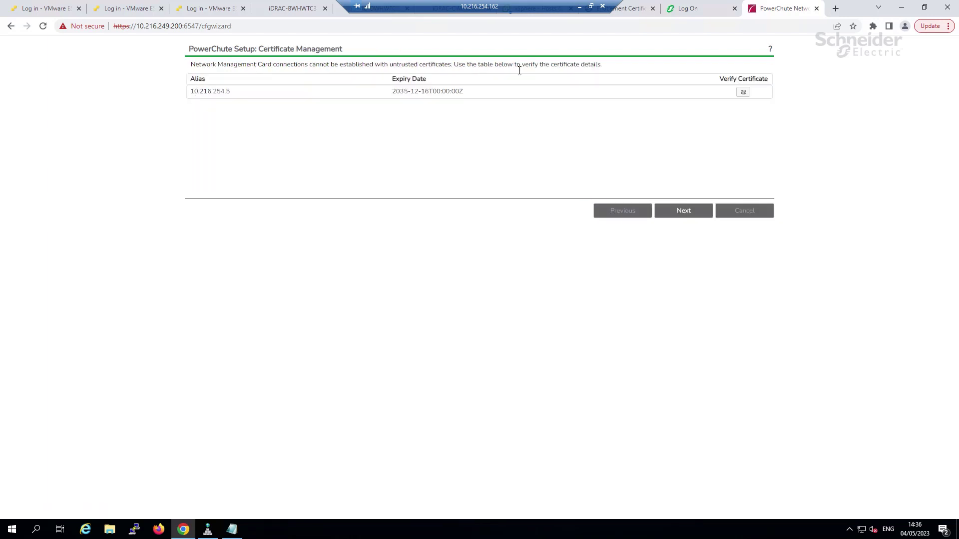
{"action": "left_click", "coordinate": [743, 92]}
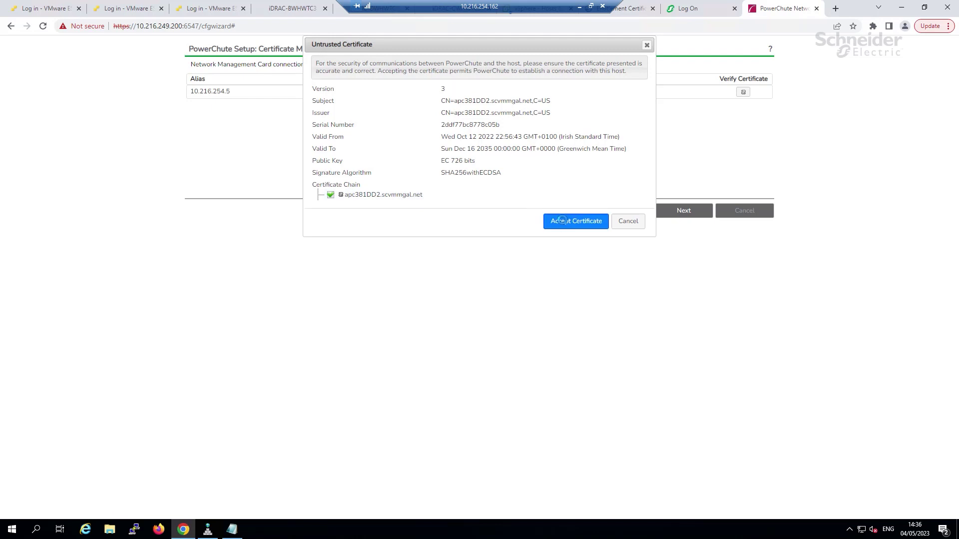
{"action": "left_click", "coordinate": [575, 221]}
Re-apply the settings so registration with management card 10.216.254.5 succeeds.
{"action": "left_click", "coordinate": [679, 210]}
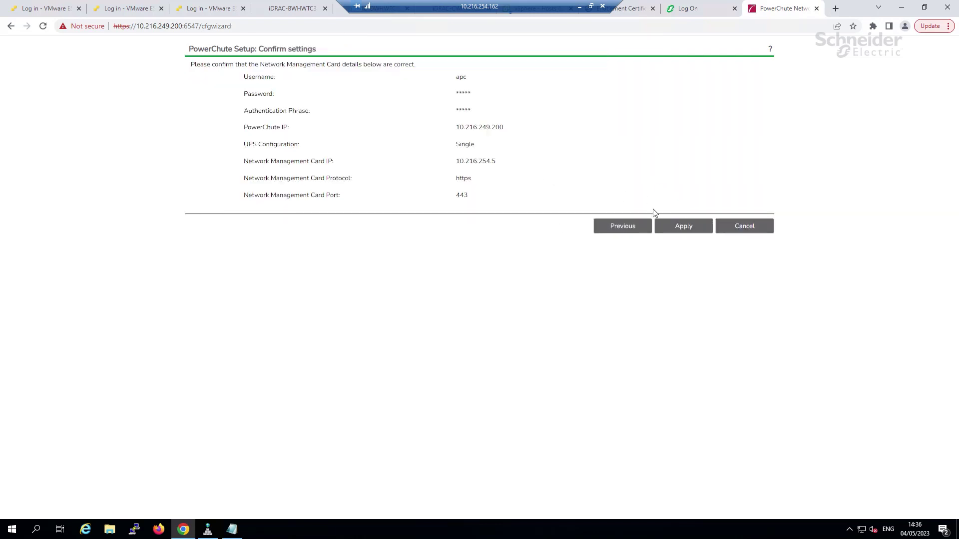
{"action": "left_click", "coordinate": [678, 226]}
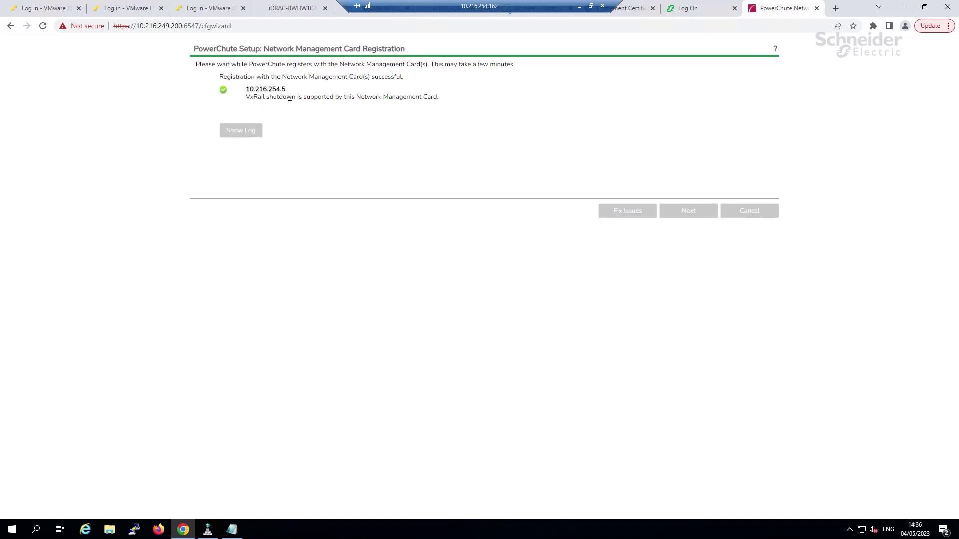
Note the VxRail shutdown support message, then confirm vxnode1–3 as protected hosts and continue.
{"action": "left_click_drag", "start_coordinate": [246, 98], "coordinate": [468, 103]}
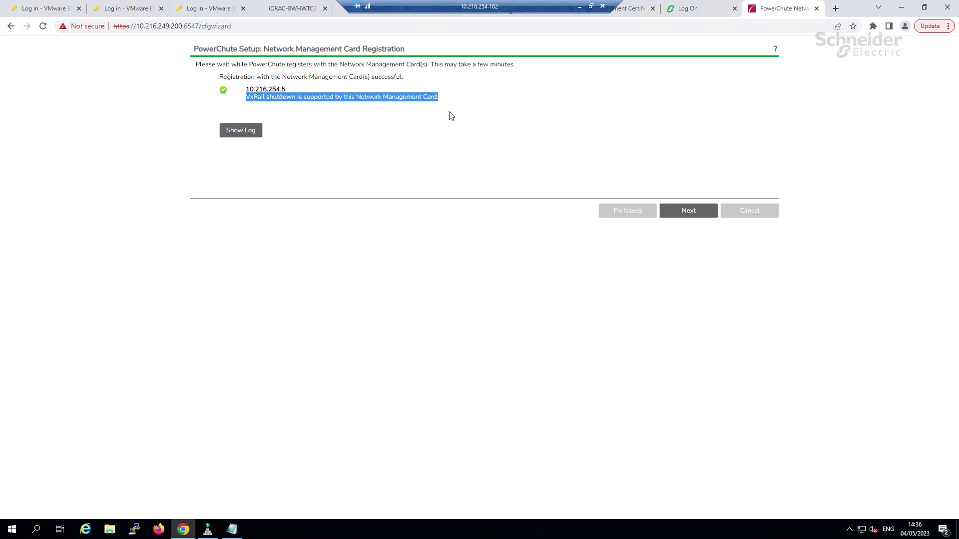
{"action": "left_click", "coordinate": [267, 110]}
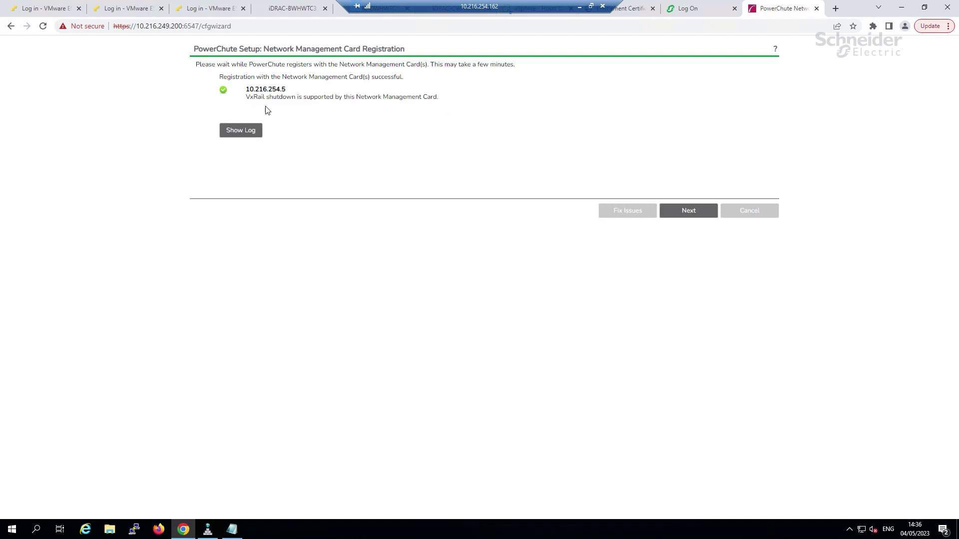
{"action": "left_click", "coordinate": [690, 212]}
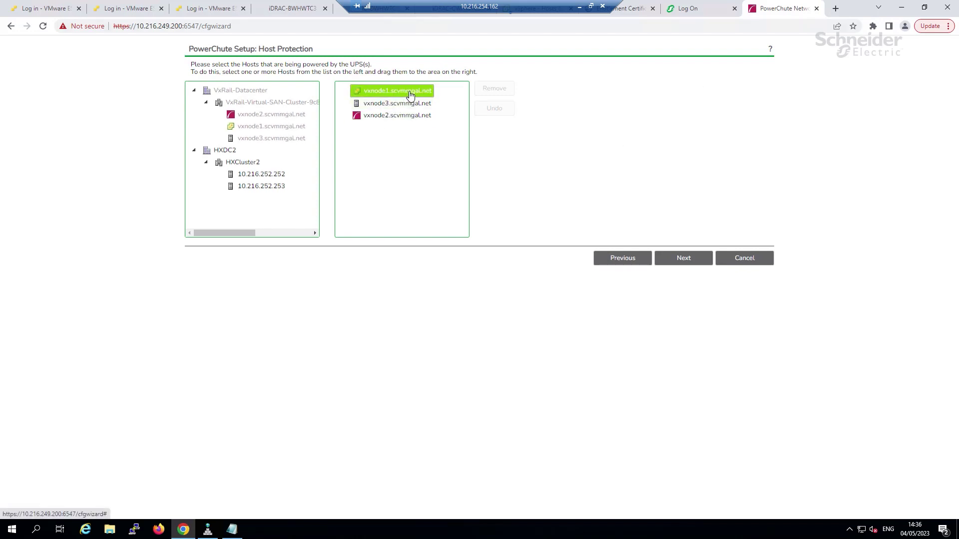
{"action": "left_click", "coordinate": [688, 259]}
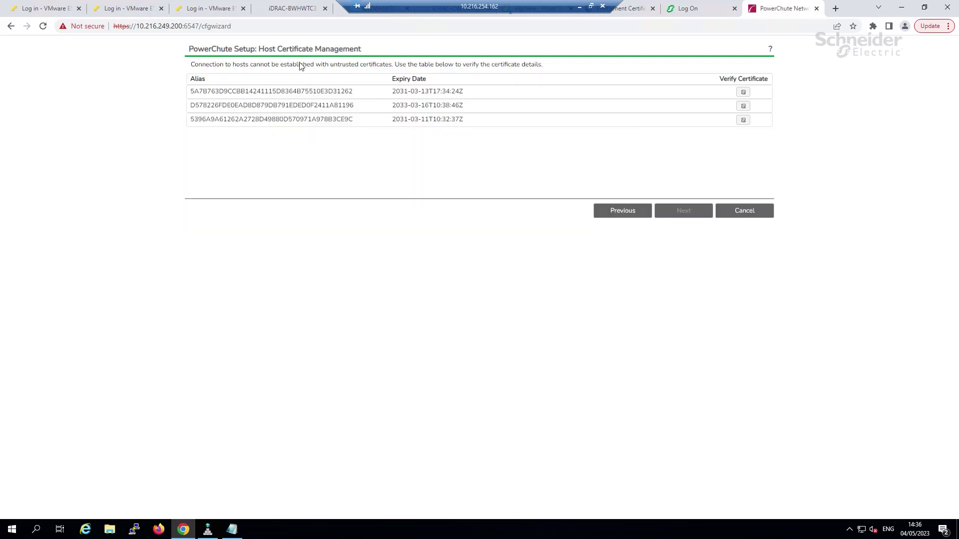
Verify and accept the certificates of all three VxRail hosts.
{"action": "left_click", "coordinate": [743, 91]}
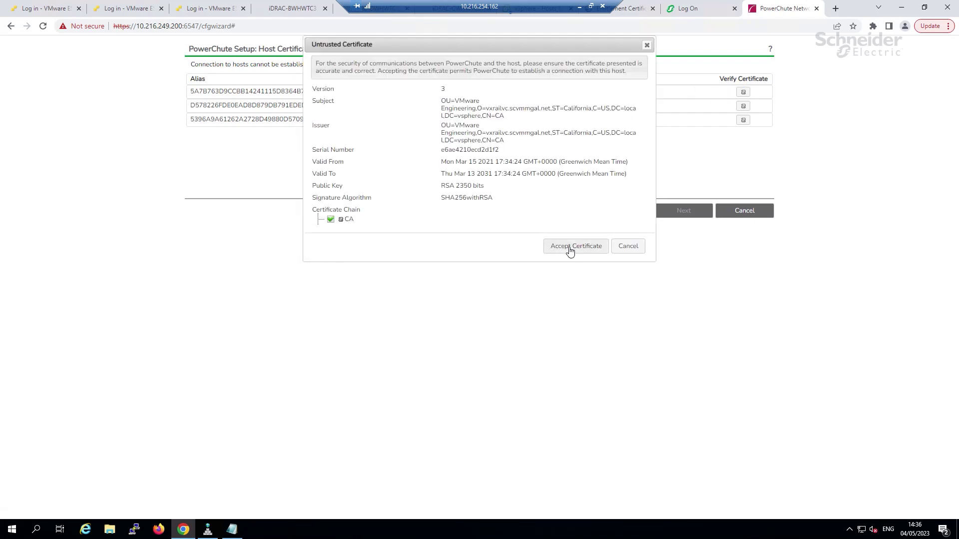
{"action": "left_click", "coordinate": [575, 246]}
{"action": "left_click", "coordinate": [744, 93]}
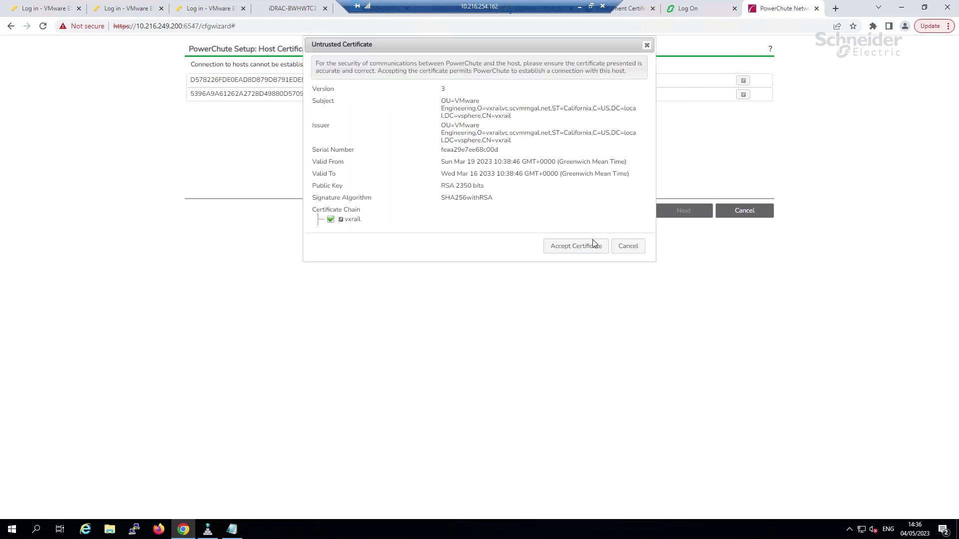
{"action": "left_click", "coordinate": [588, 245]}
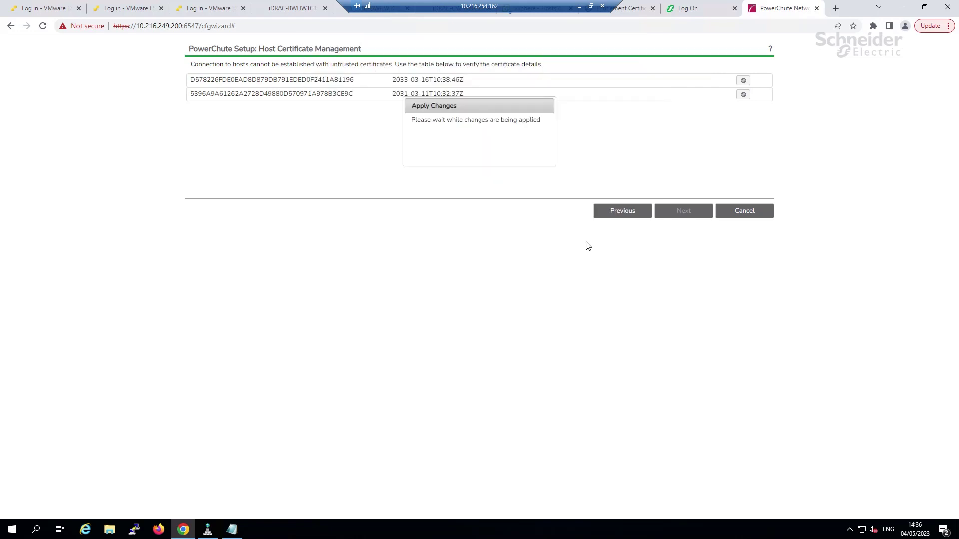
{"action": "left_click", "coordinate": [743, 80]}
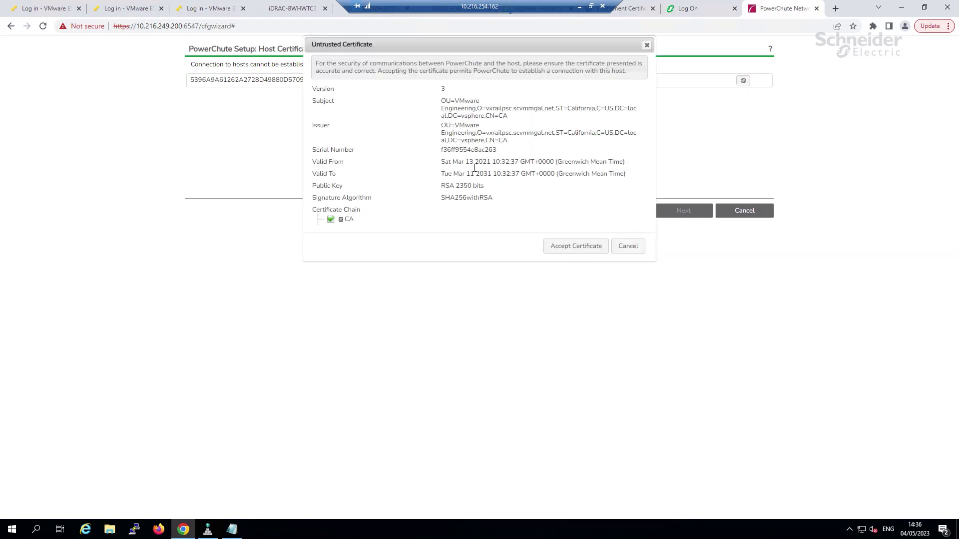
{"action": "left_click", "coordinate": [576, 246]}
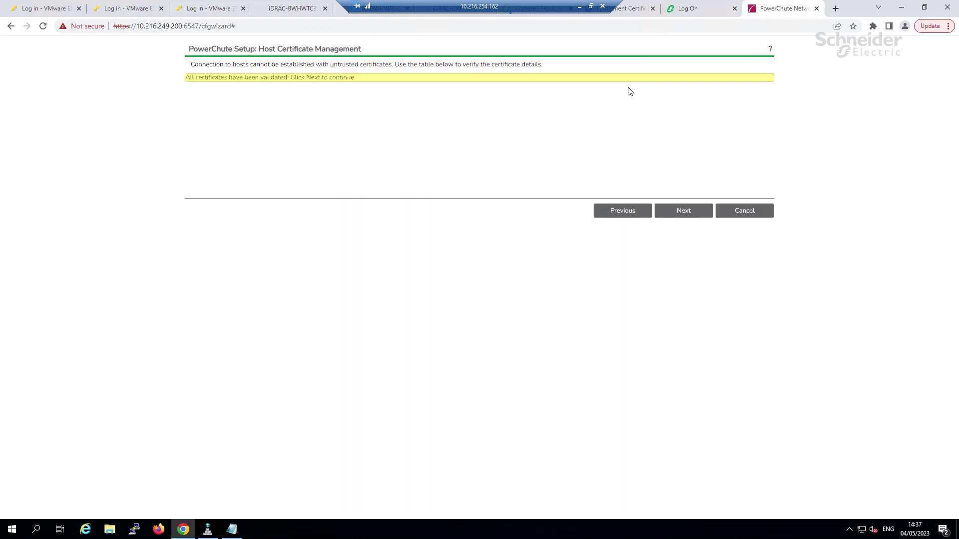
Correct the VxRail Manager address to 10.216.249.65 by removing the stray digit.
{"action": "left_click", "coordinate": [680, 213]}
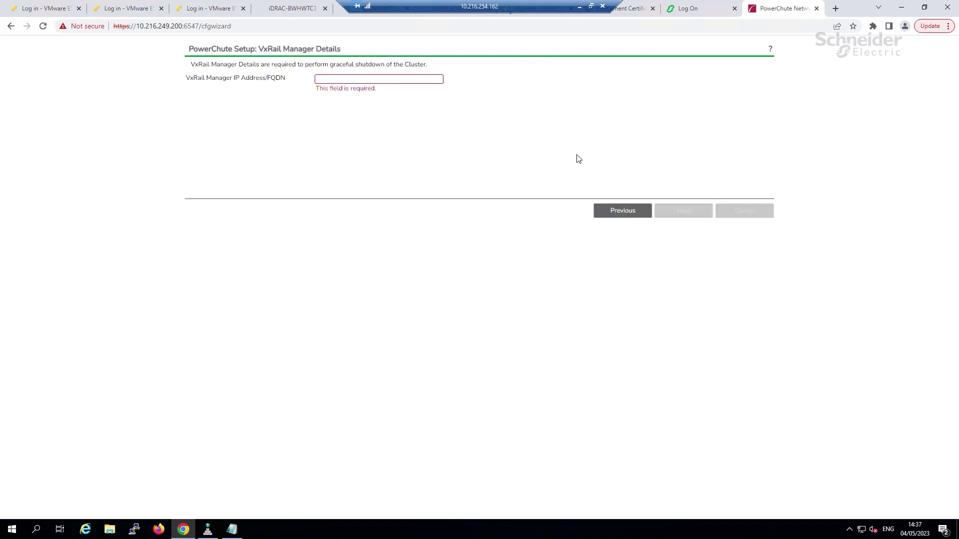
{"action": "left_click", "coordinate": [229, 81]}
{"action": "left_click", "coordinate": [336, 77]}
{"action": "type", "text": "10.216.249"}
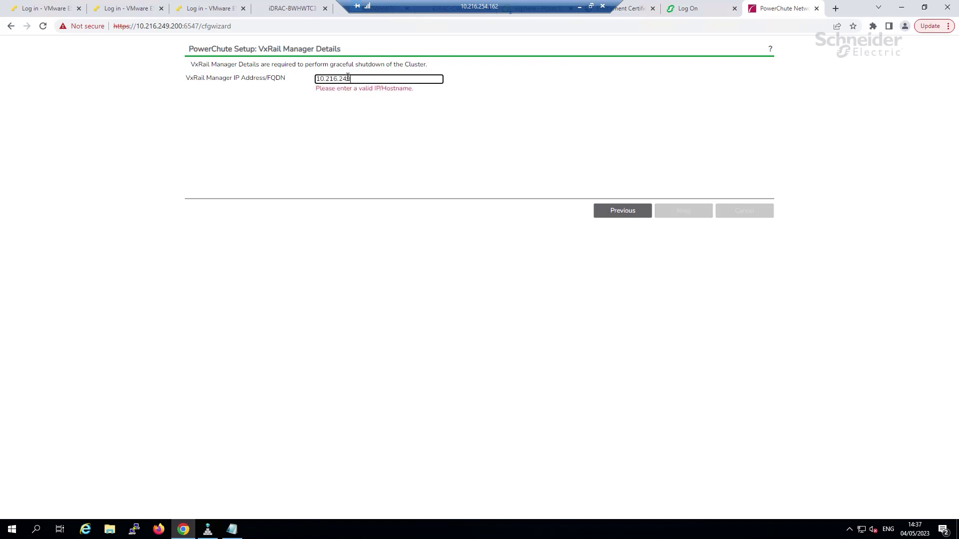
{"action": "type", "text": ".656"}
{"action": "key", "text": "BackSpace"}
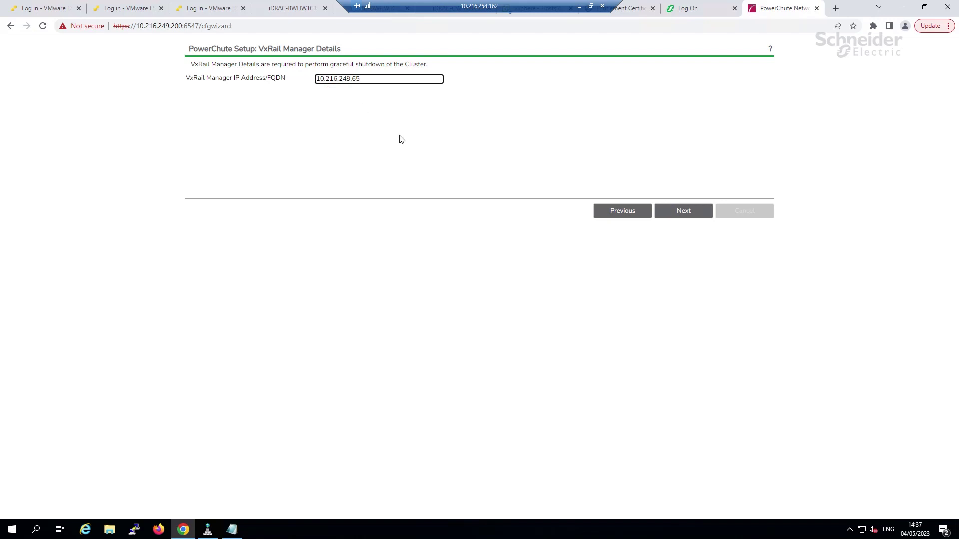
Connect to the VxRail Manager and accept its untrusted certificate.
{"action": "left_click", "coordinate": [683, 210]}
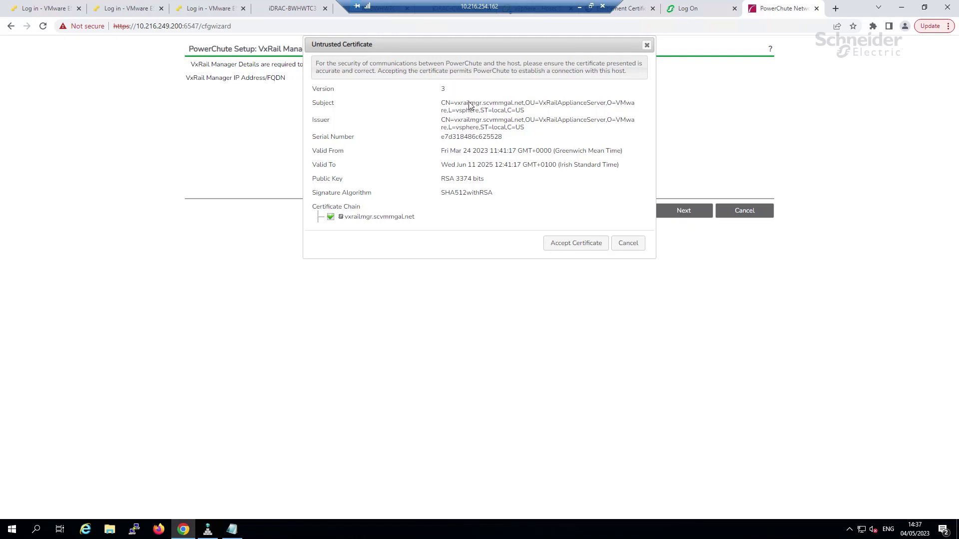
{"action": "left_click", "coordinate": [571, 244]}
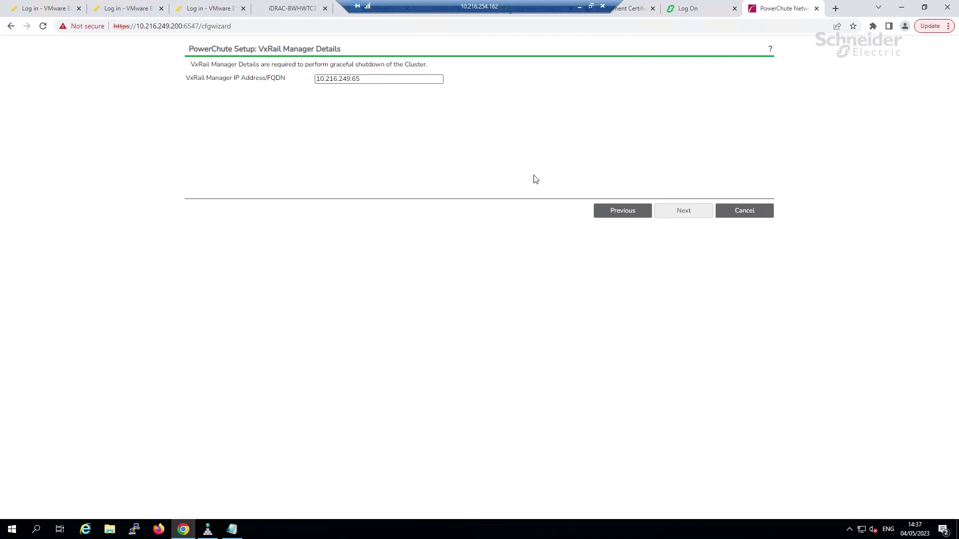
Connect to the VxRail cluster, register the server with UPS Outlet Group 2 and continue to Virtualization Settings.
{"action": "left_click", "coordinate": [684, 210]}
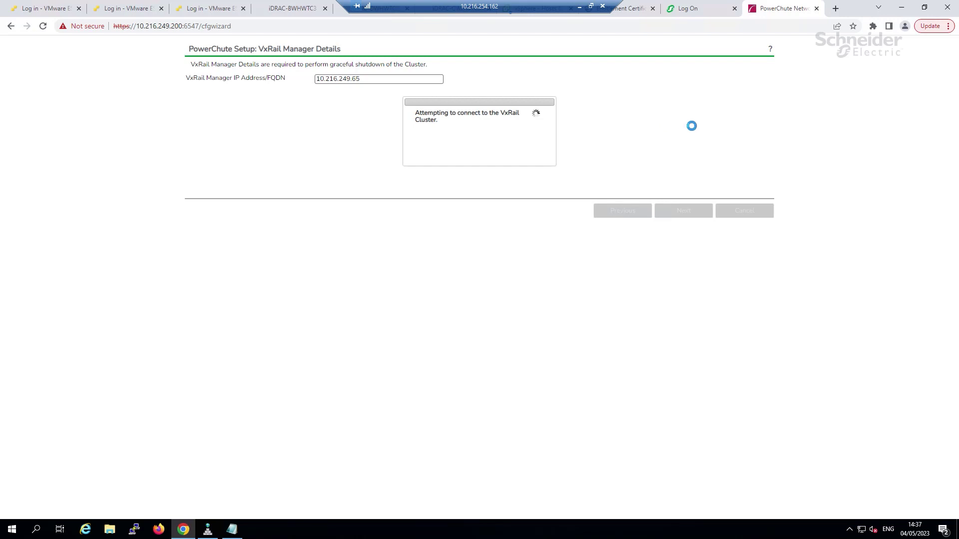
{"action": "left_click", "coordinate": [330, 100]}
{"action": "left_click", "coordinate": [313, 127]}
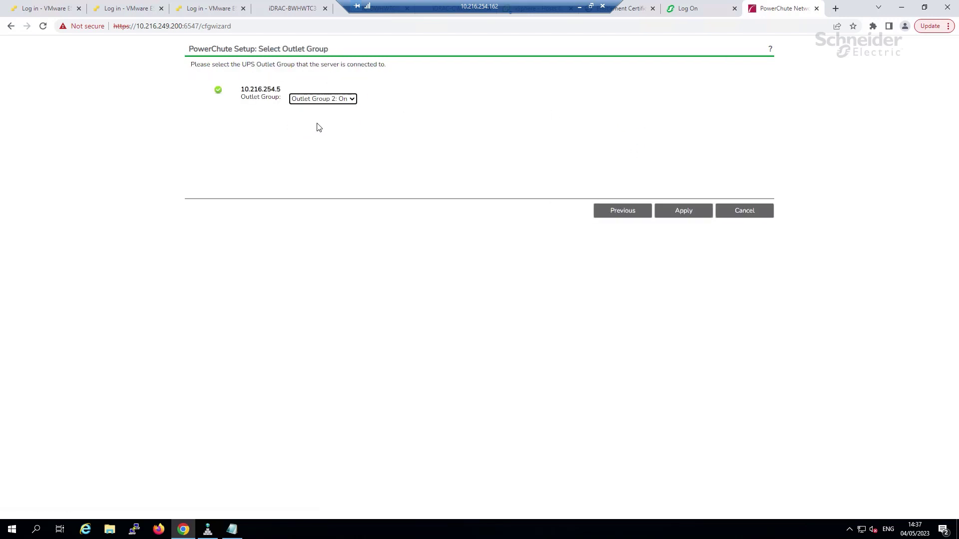
{"action": "left_click", "coordinate": [683, 213]}
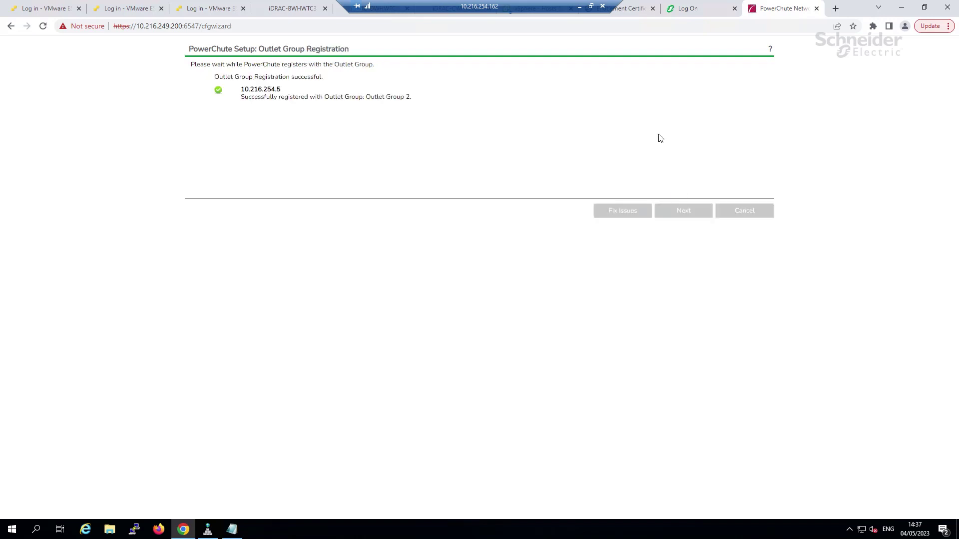
{"action": "left_click", "coordinate": [681, 212]}
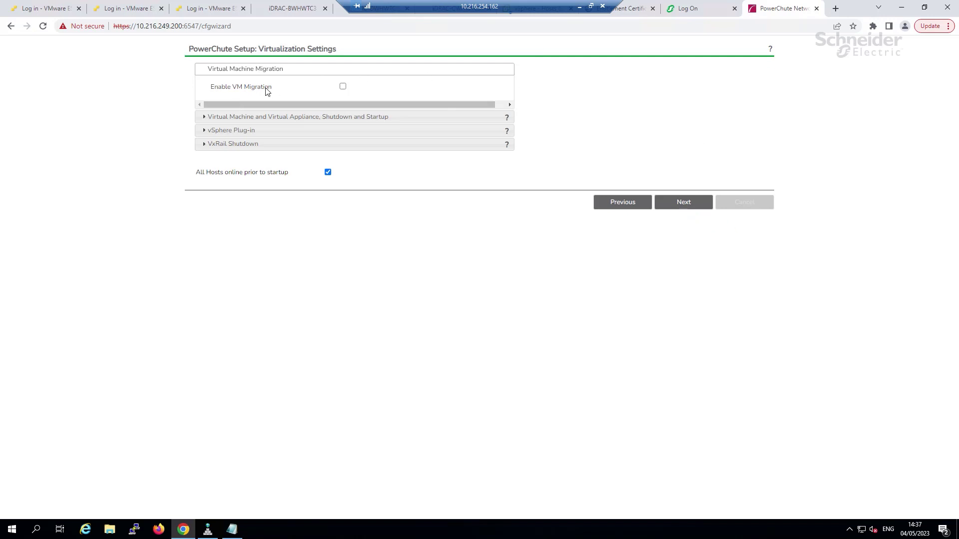
Leave VM migration off, enable VM/vApp startup, review VxRail delay 120 s / duration 300 s, and confirm the summary.
{"action": "left_click", "coordinate": [342, 85]}
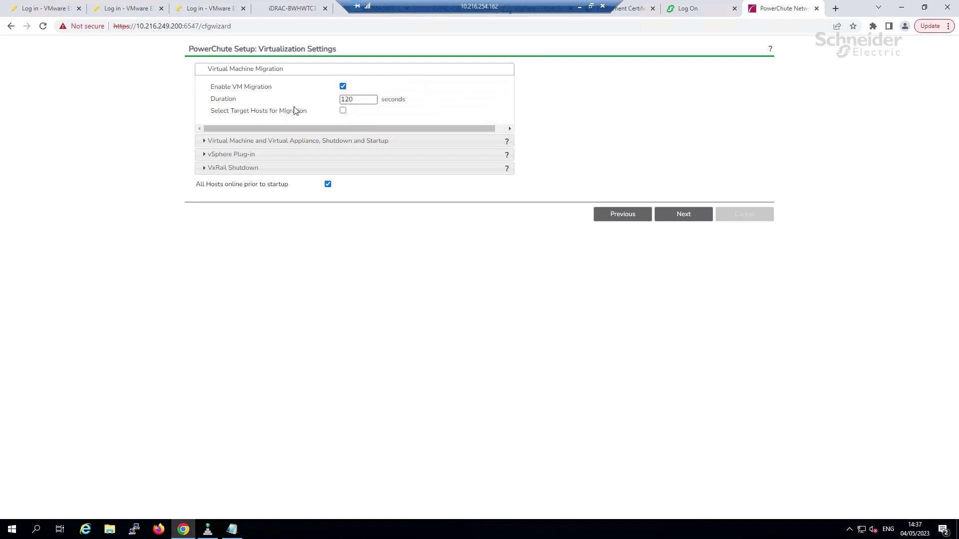
{"action": "left_click", "coordinate": [343, 86]}
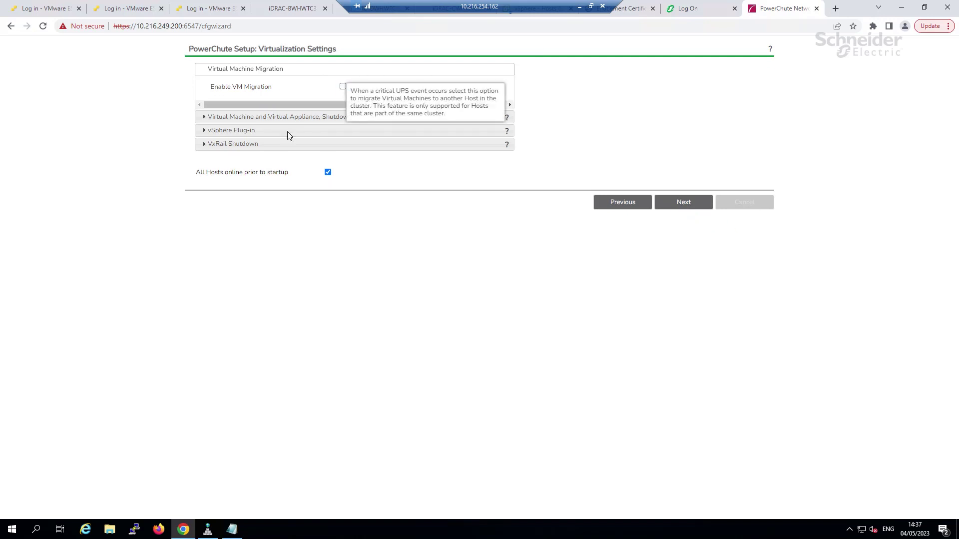
{"action": "left_click", "coordinate": [255, 117]}
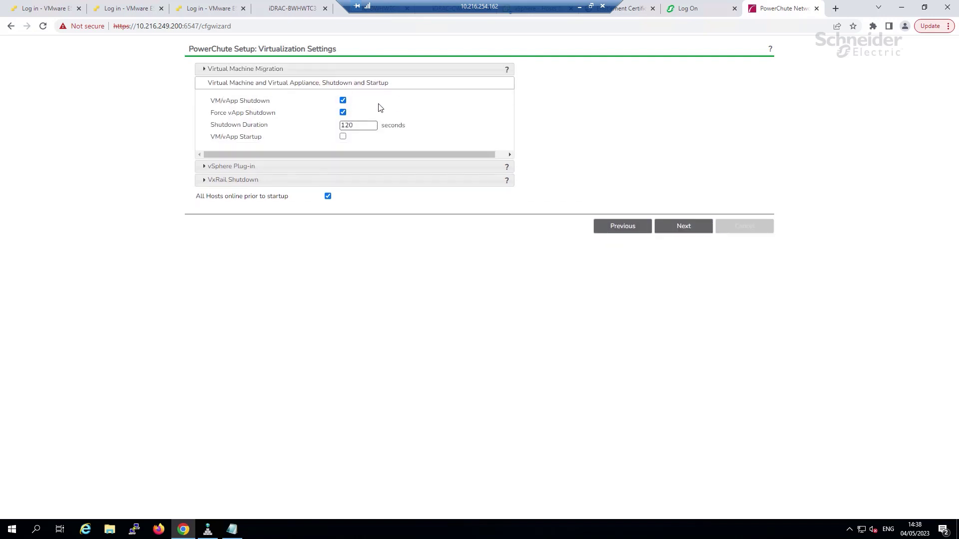
{"action": "left_click", "coordinate": [342, 136]}
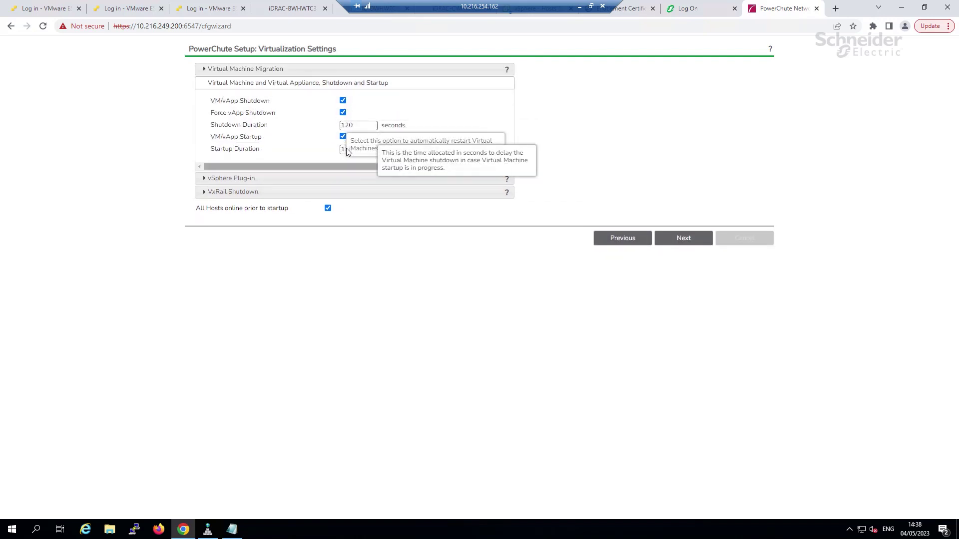
{"action": "left_click", "coordinate": [232, 192]}
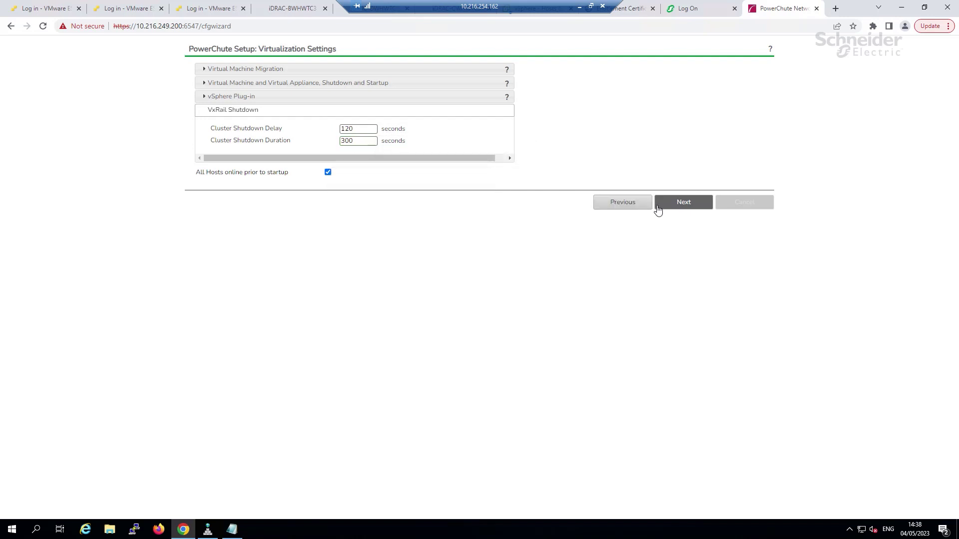
{"action": "left_click", "coordinate": [683, 202]}
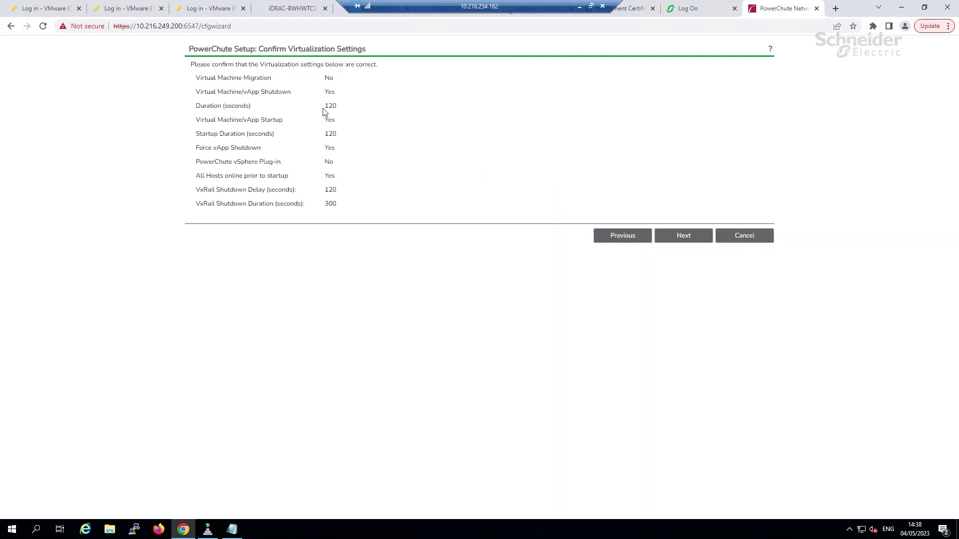
{"action": "left_click", "coordinate": [678, 235]}
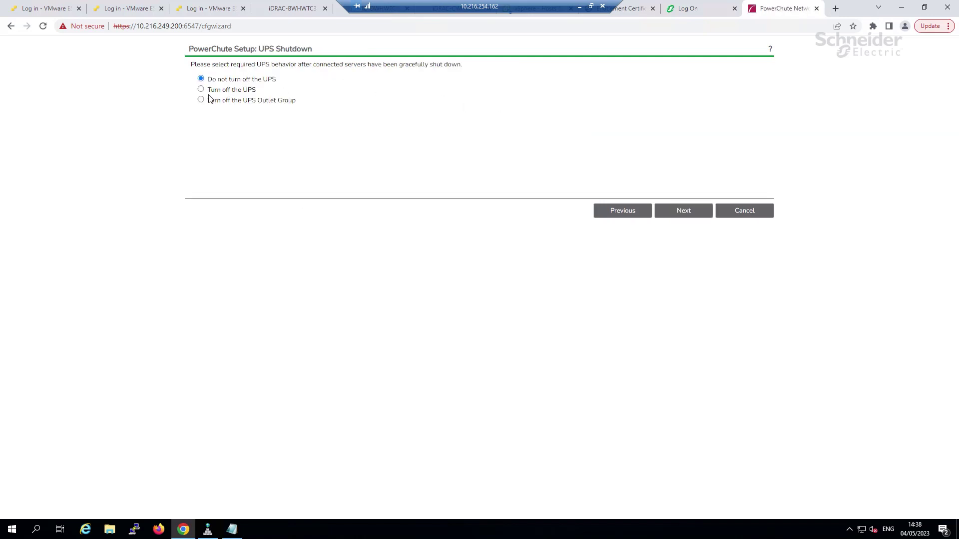
Keep 'Do not turn off the UPS' selected and advance to the final setup step.
{"action": "left_click", "coordinate": [201, 90]}
{"action": "left_click", "coordinate": [201, 79]}
{"action": "left_click", "coordinate": [683, 210]}
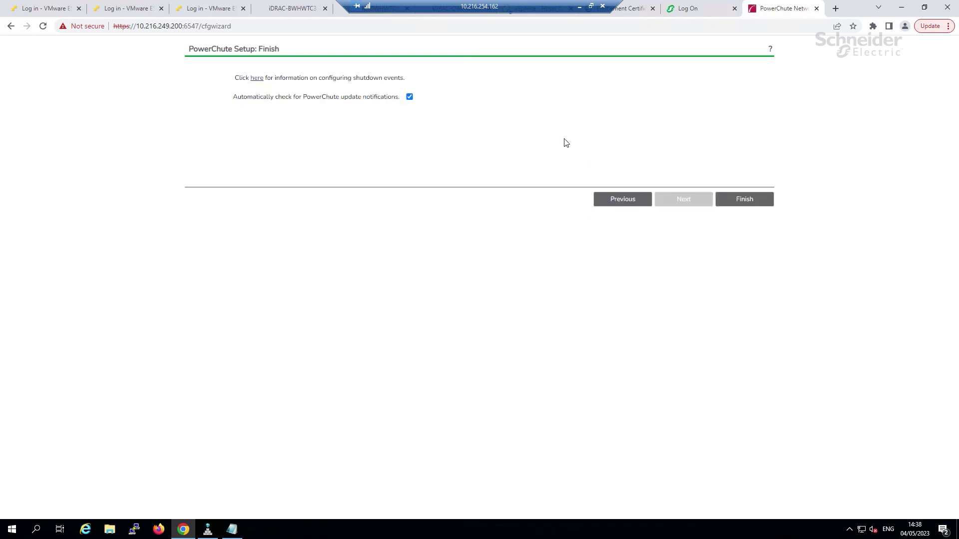
Finish the setup wizard, then enable shutdown for the UPS On Battery event with its 120-second delay.
{"action": "left_click", "coordinate": [744, 199]}
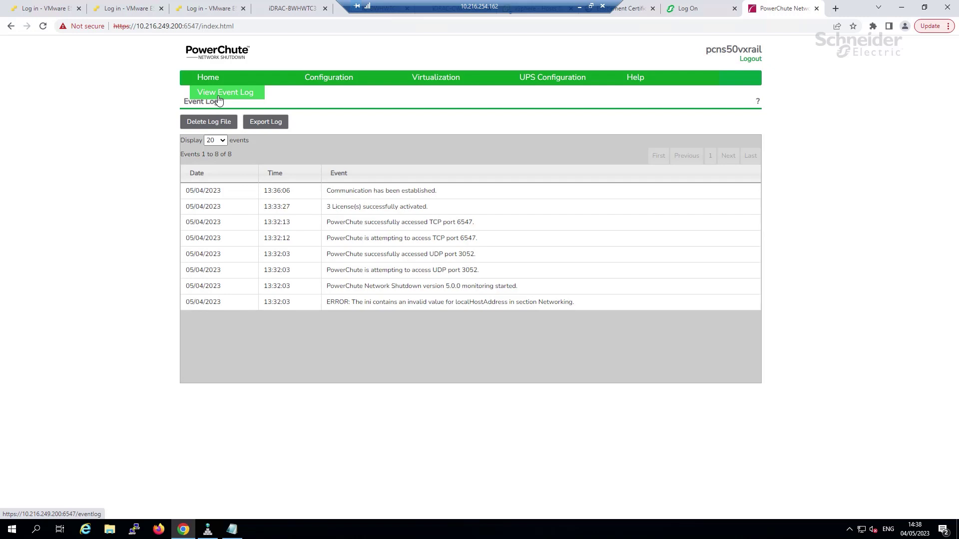
{"action": "mouse_move", "coordinate": [329, 77]}
{"action": "left_click", "coordinate": [335, 92]}
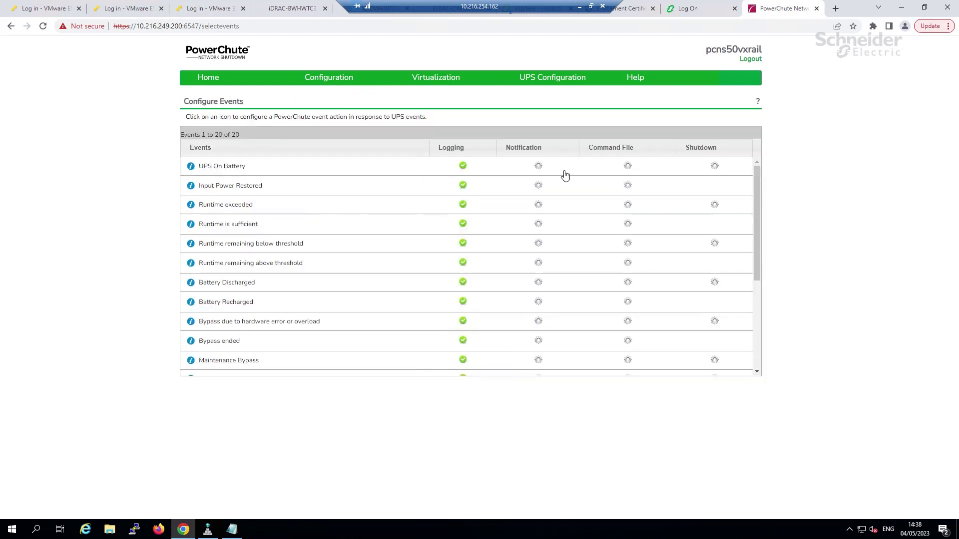
{"action": "left_click_drag", "start_coordinate": [755, 266], "coordinate": [757, 225]}
{"action": "left_click", "coordinate": [715, 166]}
{"action": "left_click", "coordinate": [455, 179]}
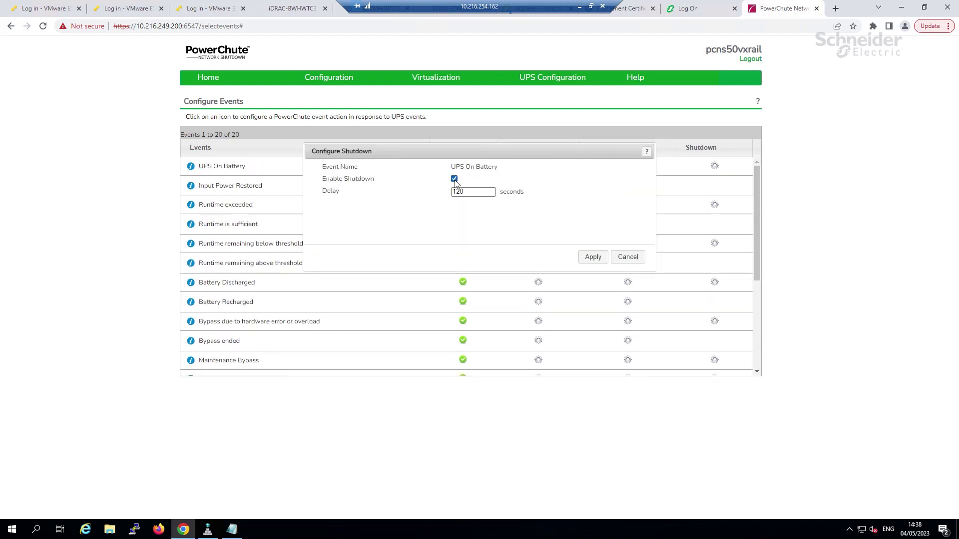
{"action": "left_click", "coordinate": [593, 258]}
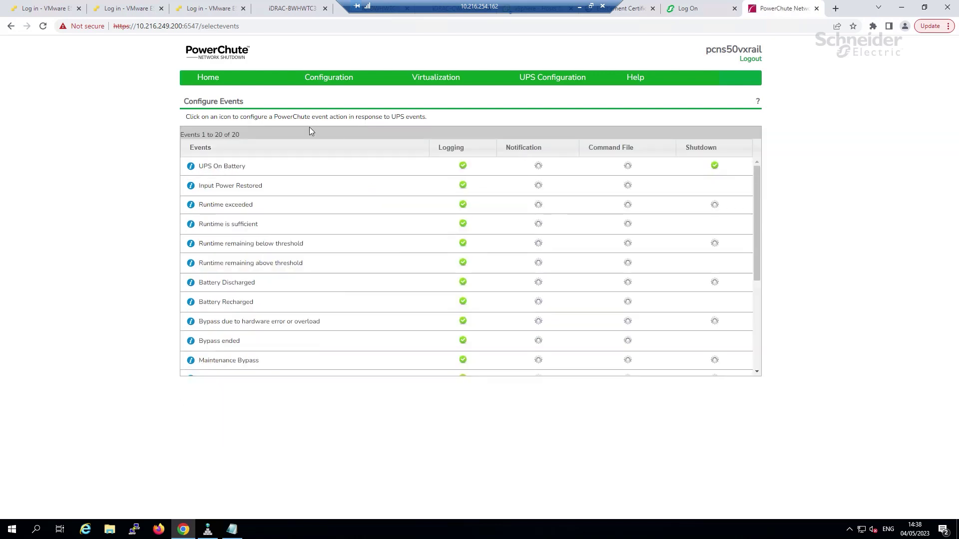
{"action": "left_click", "coordinate": [324, 134]}
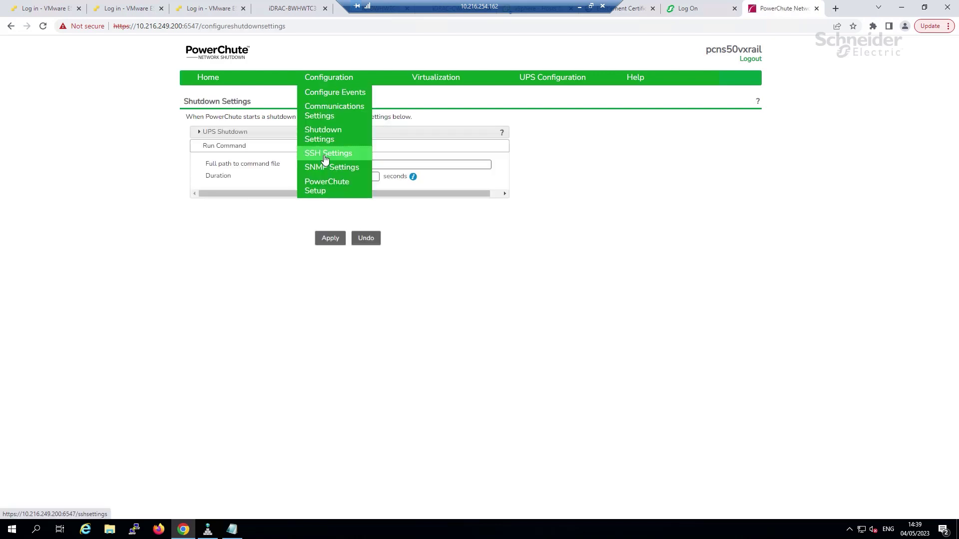
Start a new SSH action and inspect its Execute SSH Action options, keeping it on startup without saving.
{"action": "left_click", "coordinate": [324, 154]}
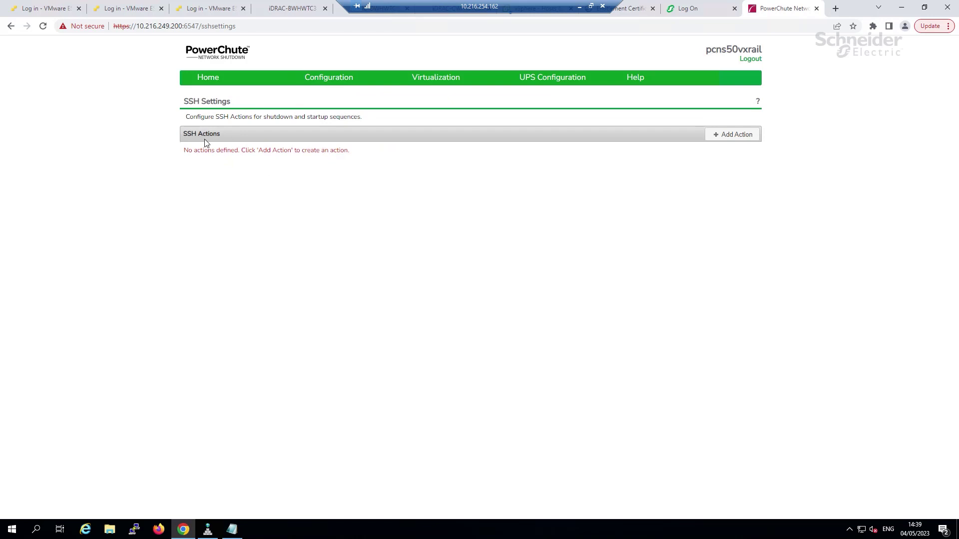
{"action": "left_click", "coordinate": [732, 135]}
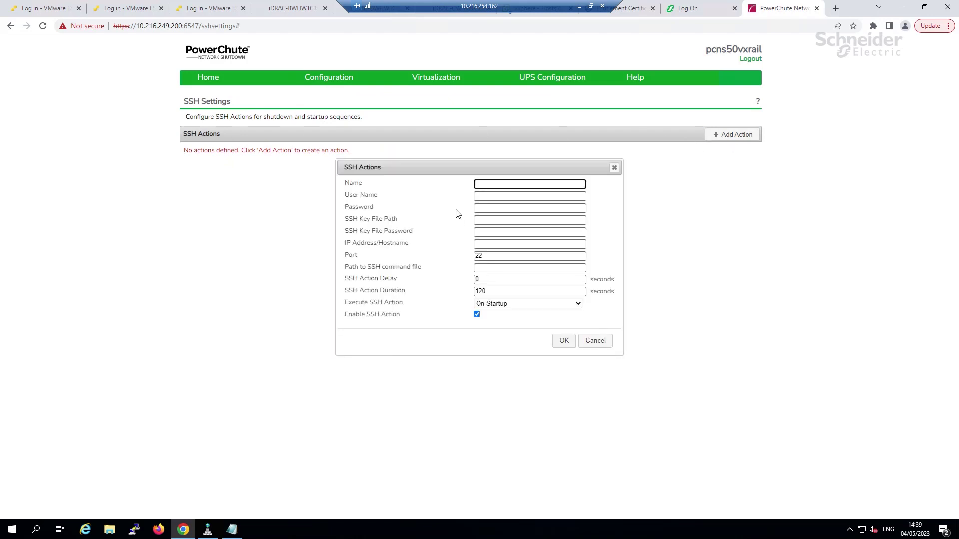
{"action": "left_click", "coordinate": [529, 183]}
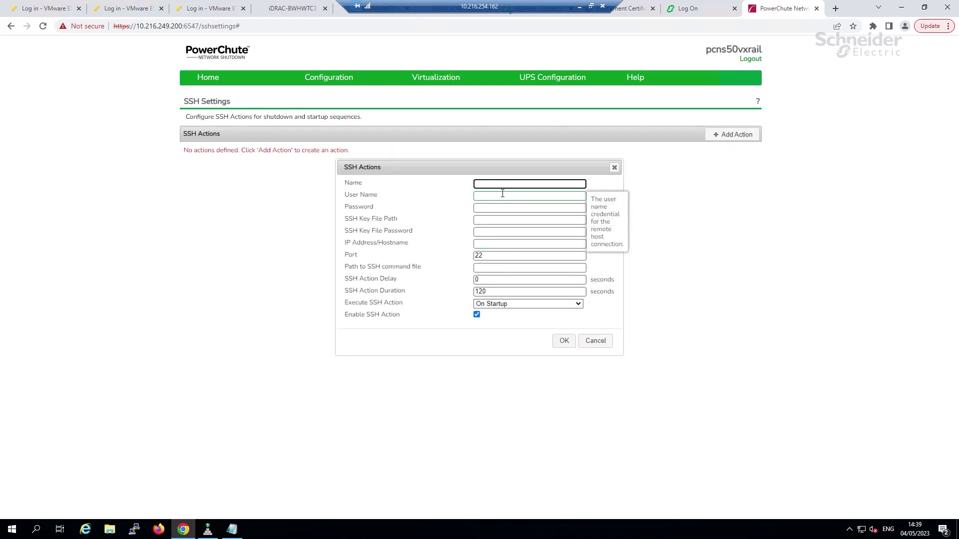
{"action": "left_click", "coordinate": [519, 304]}
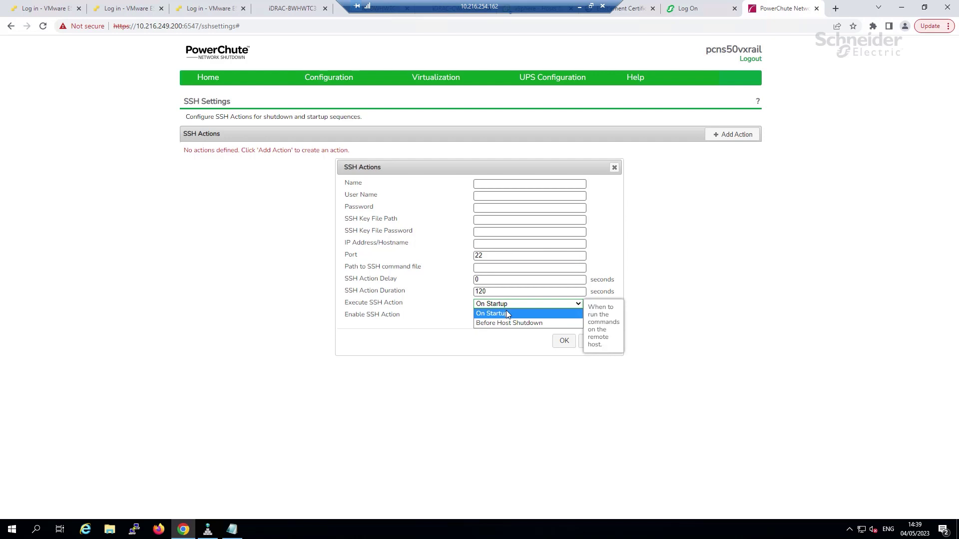
{"action": "left_click", "coordinate": [505, 314]}
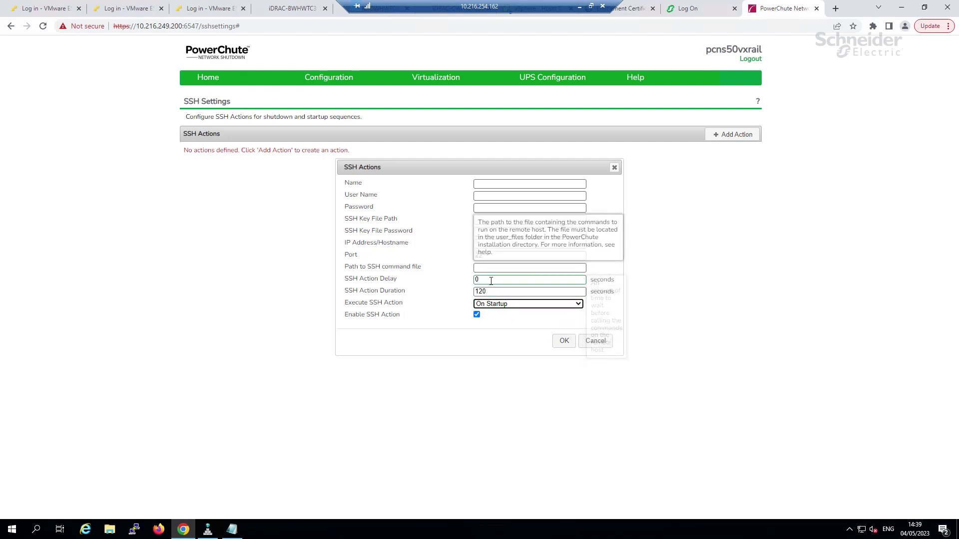
Discard the SSH action and review the VM/vApp and VxRail shutdown timings under Virtualization Settings.
{"action": "left_click", "coordinate": [593, 341]}
{"action": "left_click", "coordinate": [397, 195]}
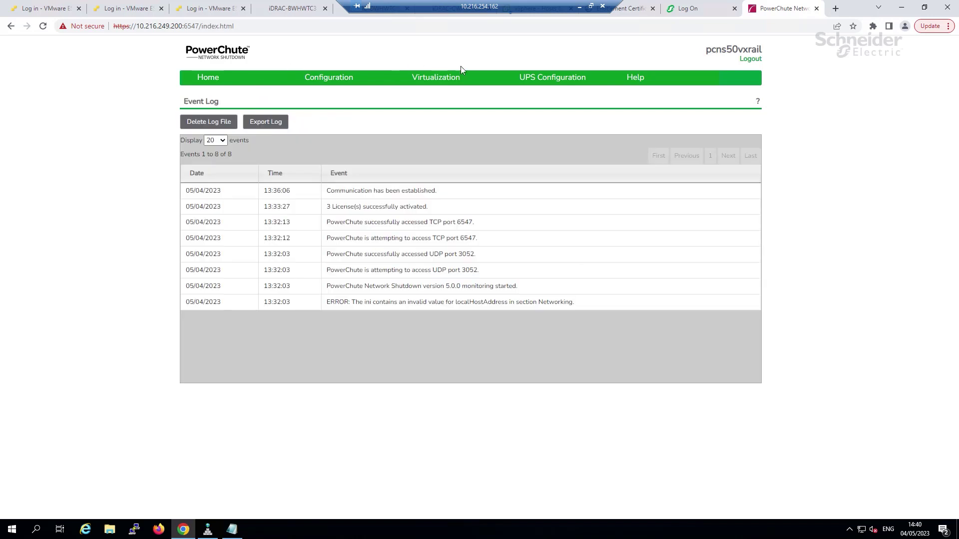
{"action": "left_click", "coordinate": [434, 101]}
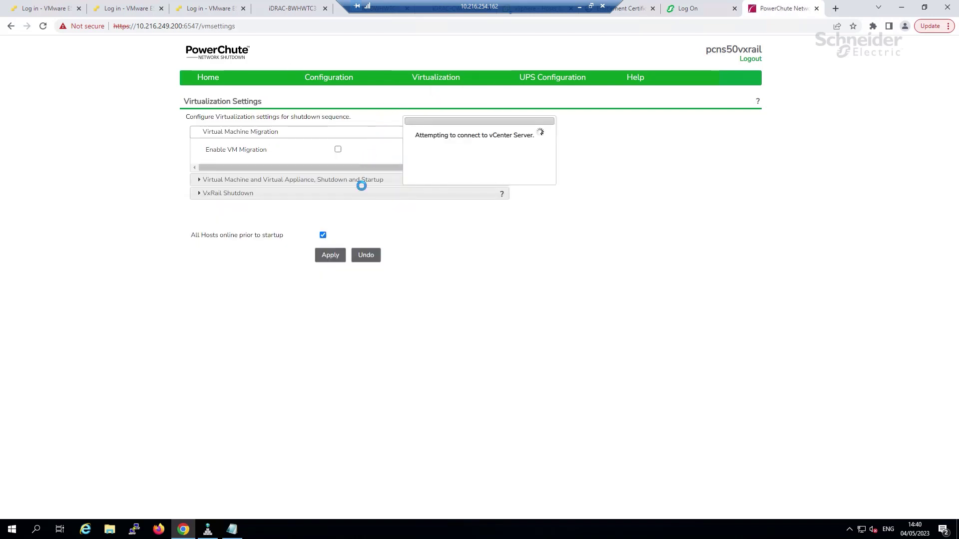
{"action": "left_click", "coordinate": [361, 181]}
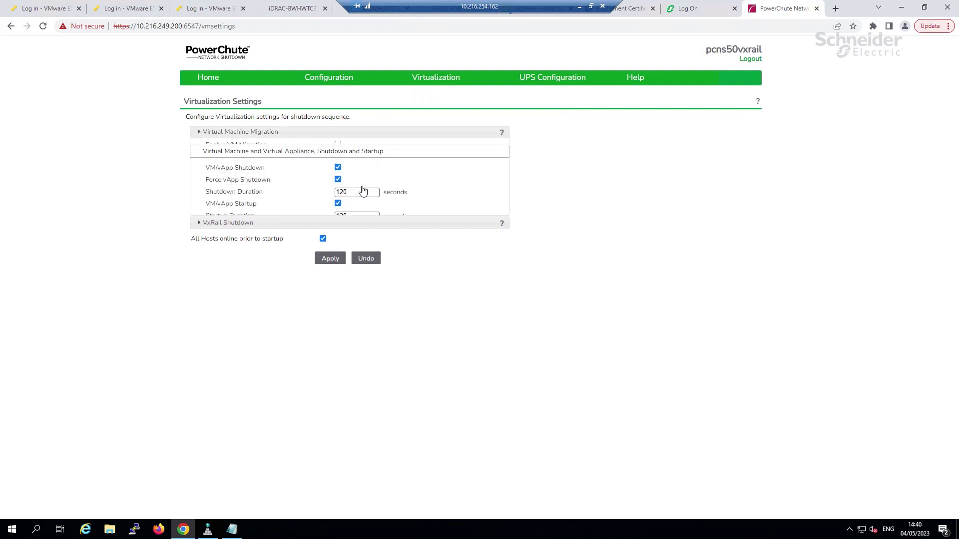
{"action": "left_click", "coordinate": [277, 227]}
Review Host Protection, selecting the protected host vxnode2.scvmmgal.net.
{"action": "mouse_move", "coordinate": [437, 77]}
{"action": "left_click", "coordinate": [440, 116]}
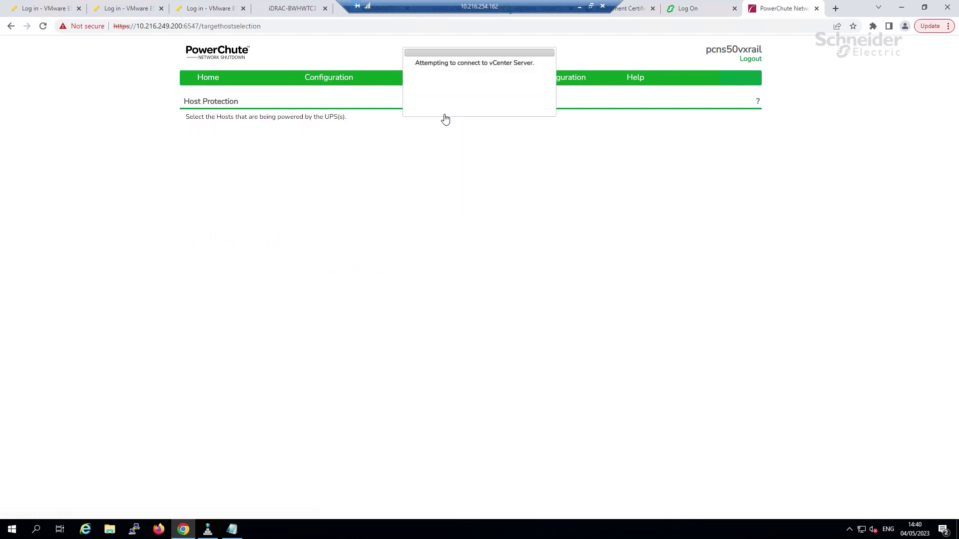
{"action": "left_click", "coordinate": [403, 161]}
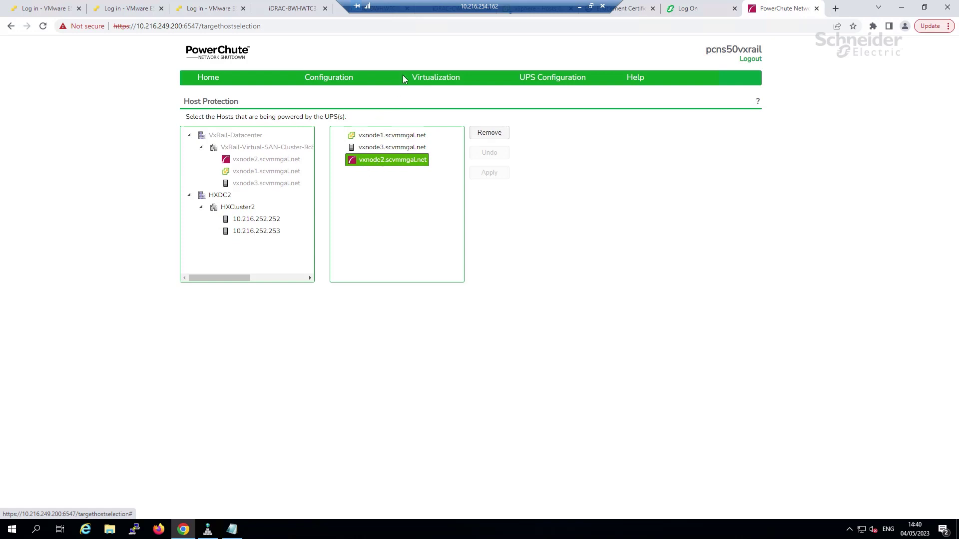
{"action": "left_click", "coordinate": [420, 77]}
Enable VM Prioritization and put CentOS7-1 through CentOS7-5 (and CentOS7-2-use for vapp) in the Medium group.
{"action": "left_click", "coordinate": [438, 126]}
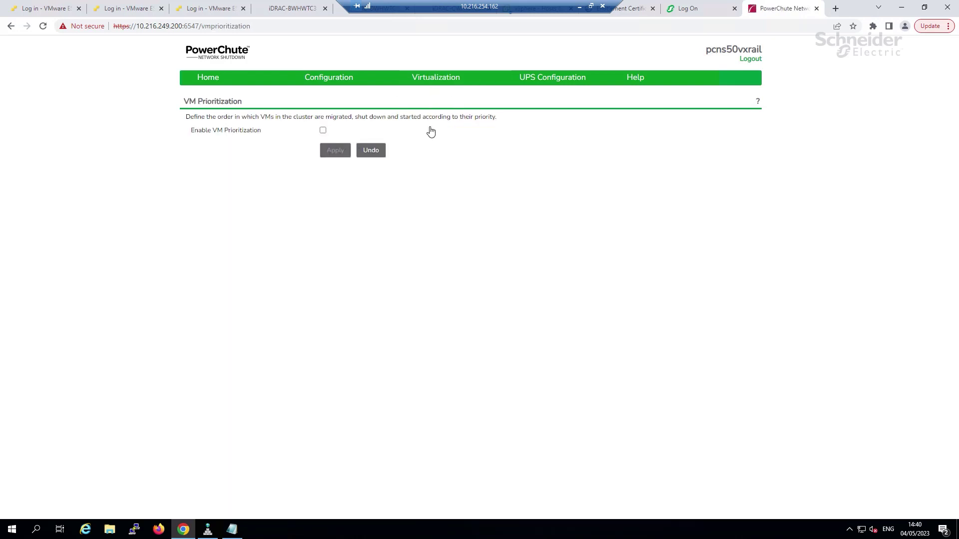
{"action": "left_click", "coordinate": [323, 131]}
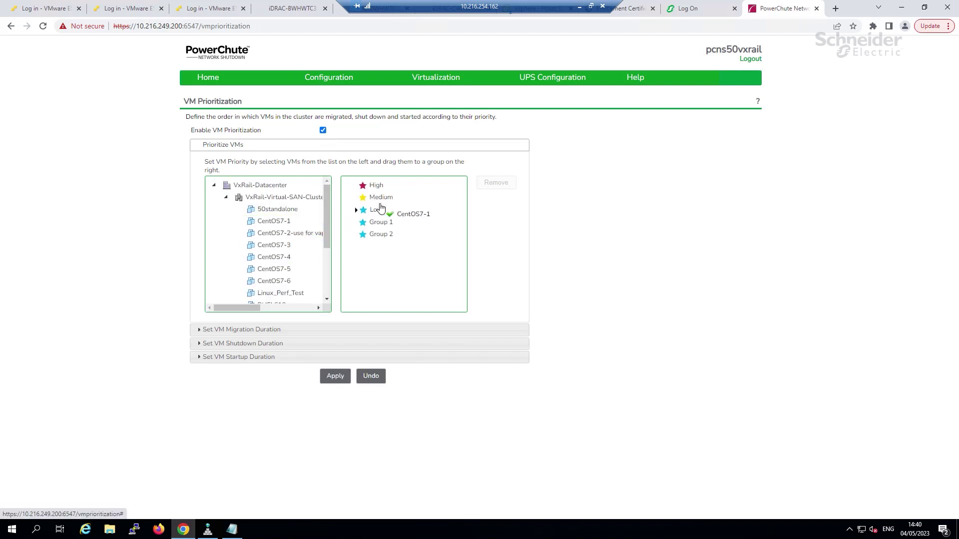
{"action": "left_click_drag", "start_coordinate": [273, 221], "coordinate": [381, 197]}
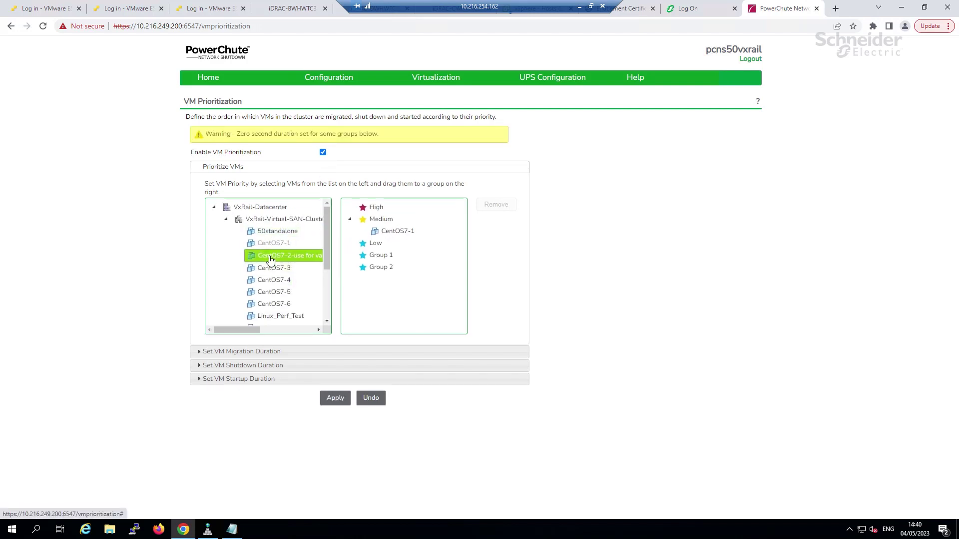
{"action": "left_click_drag", "start_coordinate": [289, 254], "coordinate": [386, 229]}
{"action": "left_click_drag", "start_coordinate": [274, 267], "coordinate": [381, 224]}
{"action": "left_click_drag", "start_coordinate": [273, 279], "coordinate": [381, 223]}
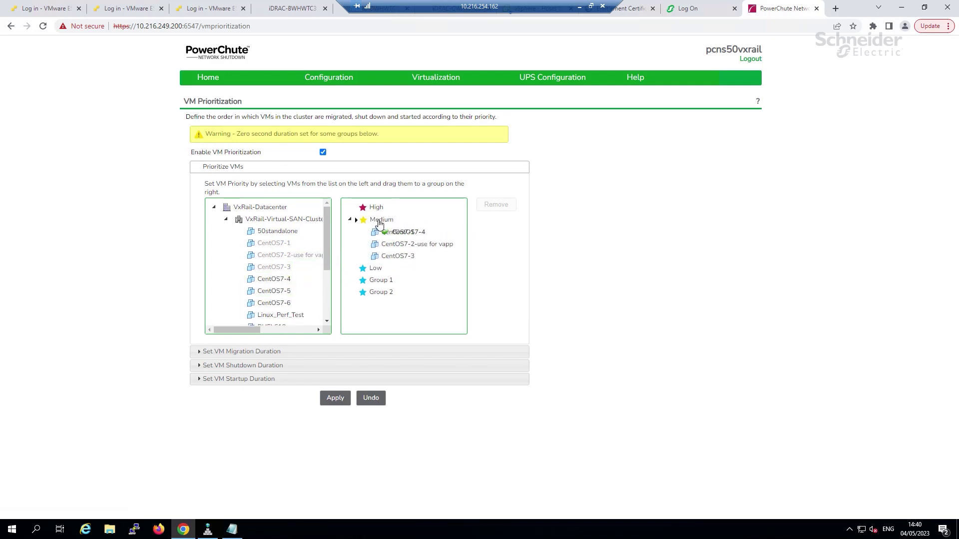
{"action": "left_click_drag", "start_coordinate": [274, 291], "coordinate": [381, 224]}
{"action": "left_click", "coordinate": [264, 304]}
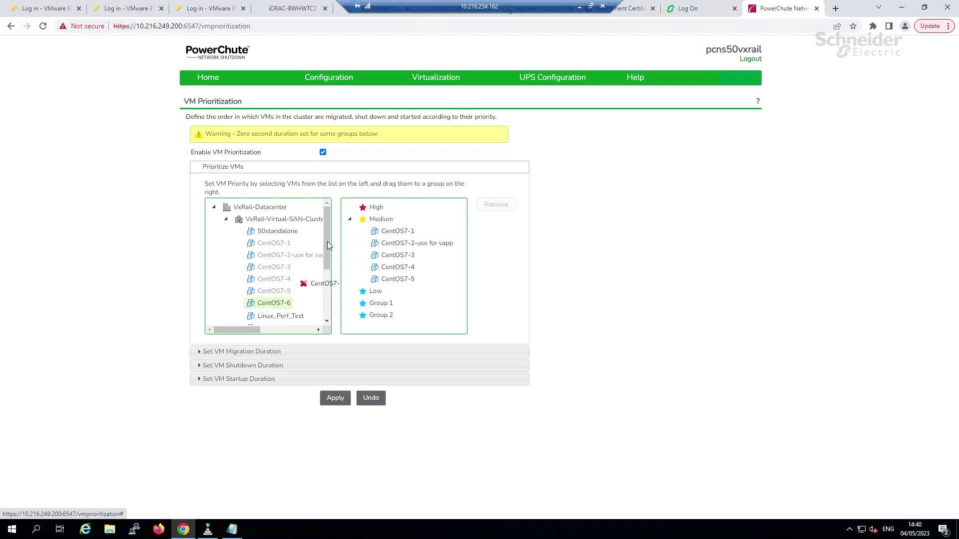
{"action": "left_click_drag", "start_coordinate": [264, 303], "coordinate": [381, 221]}
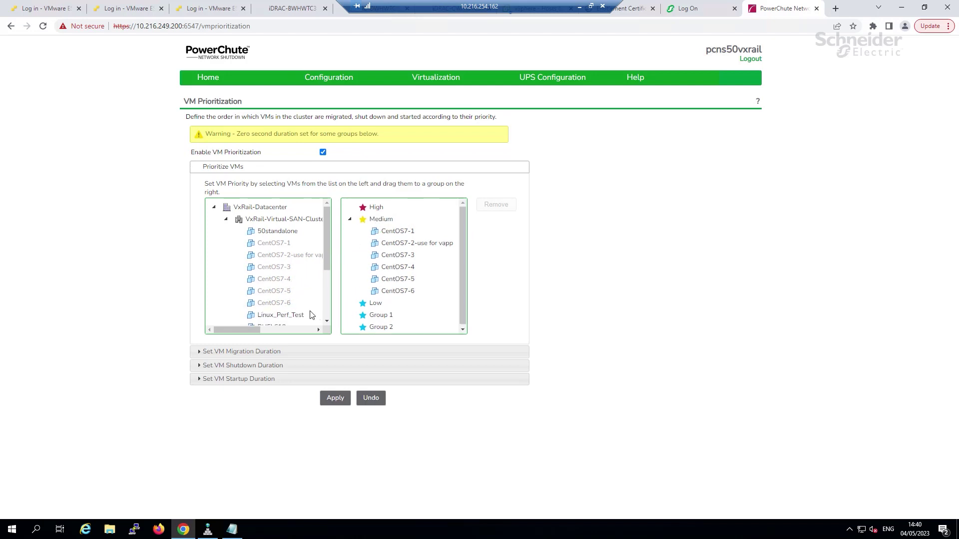
Put Linux_Perf_Test, RHEL610 and robot_vxrail in the Low priority group.
{"action": "left_click_drag", "start_coordinate": [281, 315], "coordinate": [374, 303]}
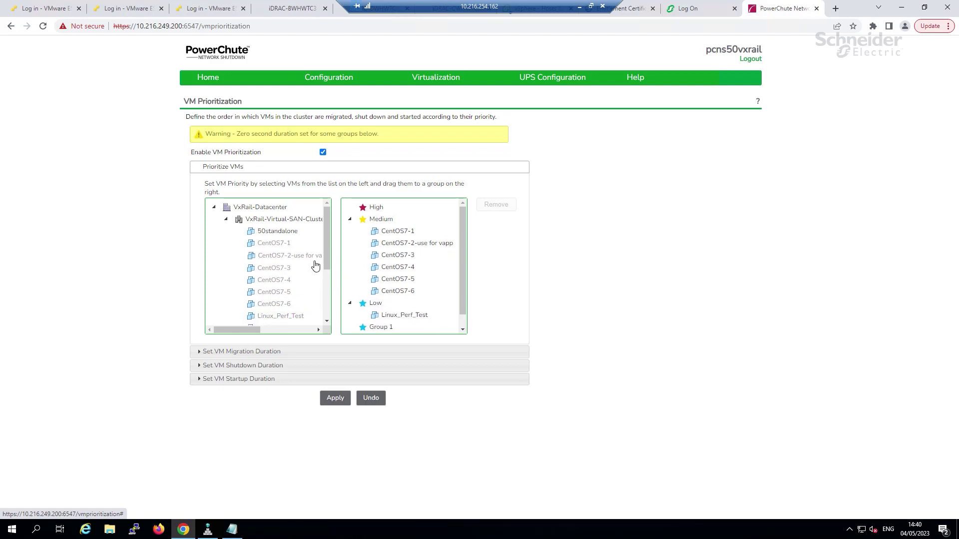
{"action": "scroll", "coordinate": [286, 262], "scroll_direction": "down", "scroll_amount": 3}
{"action": "left_click", "coordinate": [283, 258]}
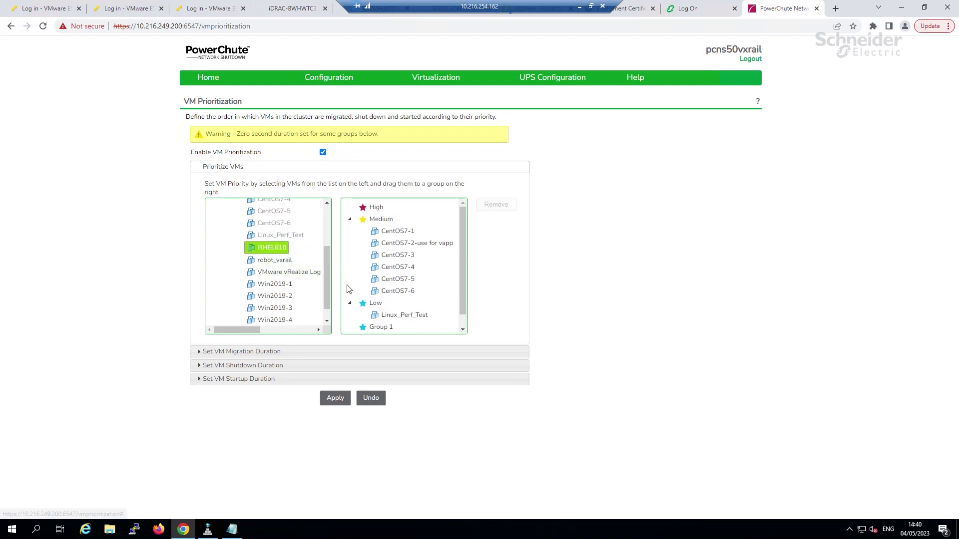
{"action": "left_click_drag", "start_coordinate": [272, 247], "coordinate": [375, 303]}
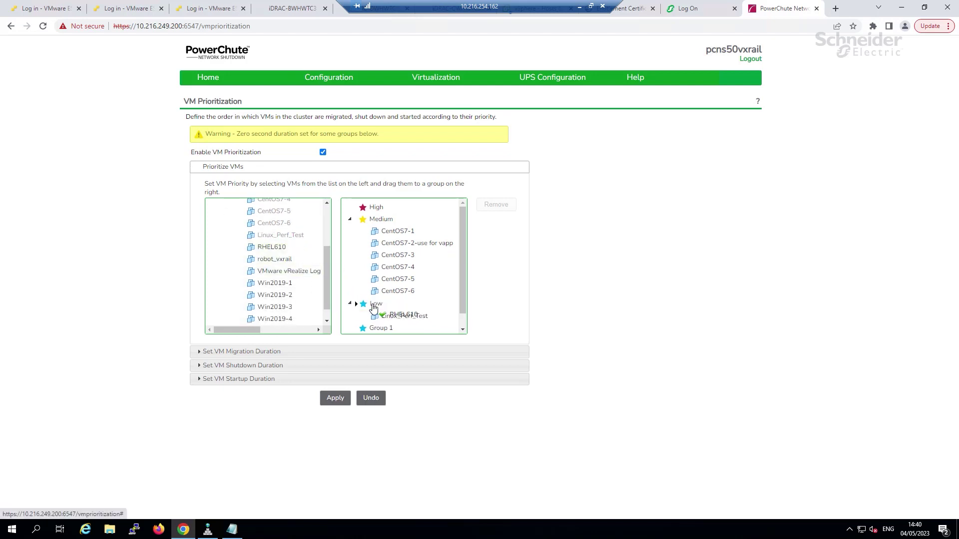
{"action": "left_click", "coordinate": [367, 265]}
{"action": "left_click", "coordinate": [274, 259]}
{"action": "left_click_drag", "start_coordinate": [274, 258], "coordinate": [372, 303]}
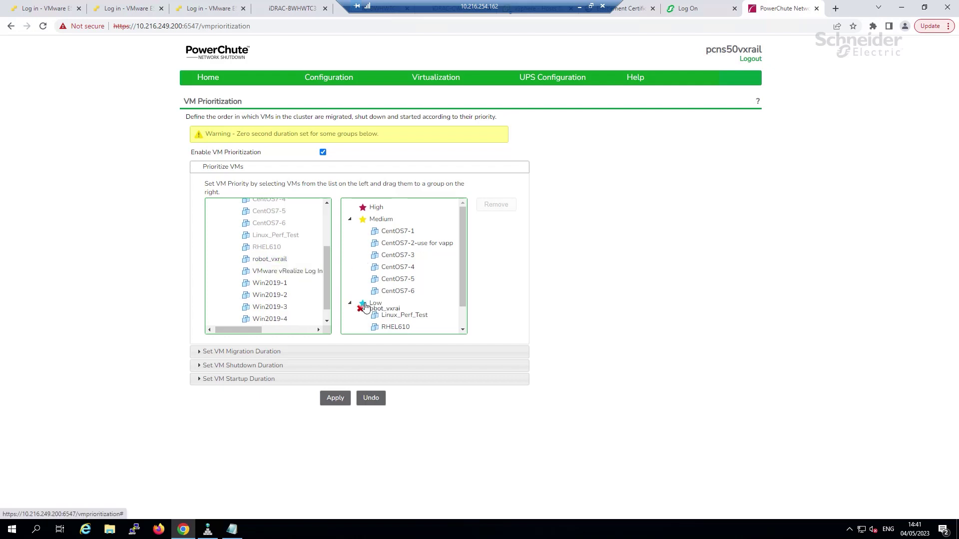
Put vRealize Log Insight and Win2019-1 through Win2019-4 in the High priority group.
{"action": "left_click_drag", "start_coordinate": [264, 271], "coordinate": [374, 208]}
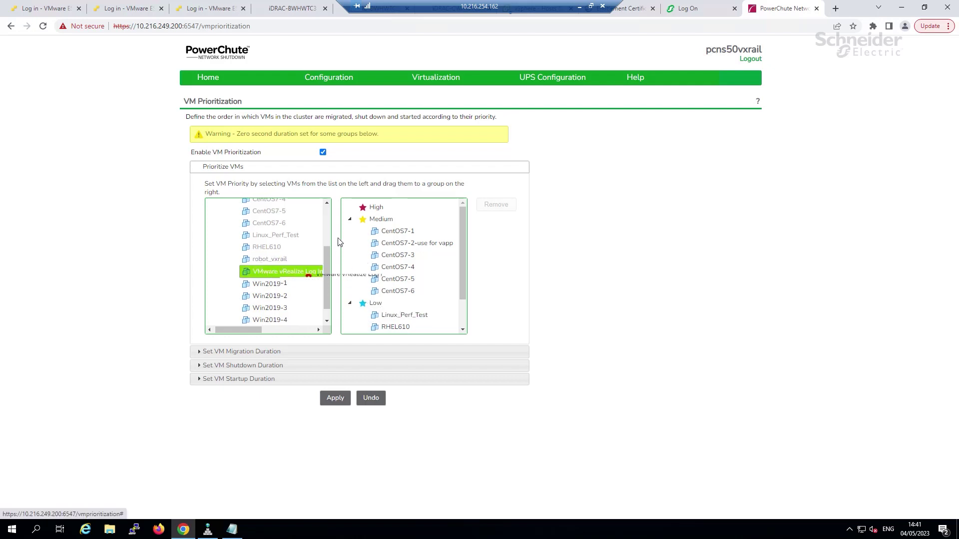
{"action": "left_click_drag", "start_coordinate": [269, 283], "coordinate": [376, 209]}
{"action": "left_click_drag", "start_coordinate": [270, 296], "coordinate": [375, 208]}
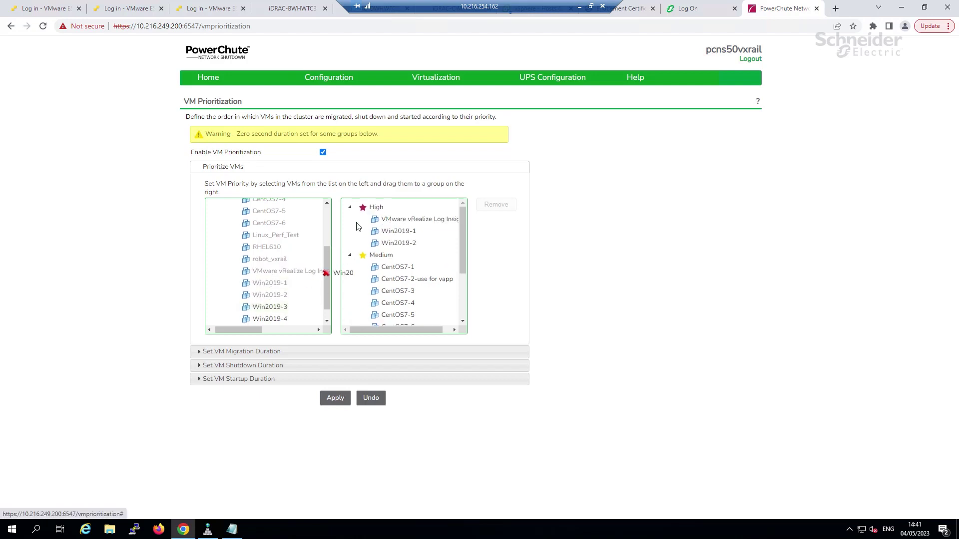
{"action": "left_click_drag", "start_coordinate": [268, 308], "coordinate": [375, 209]}
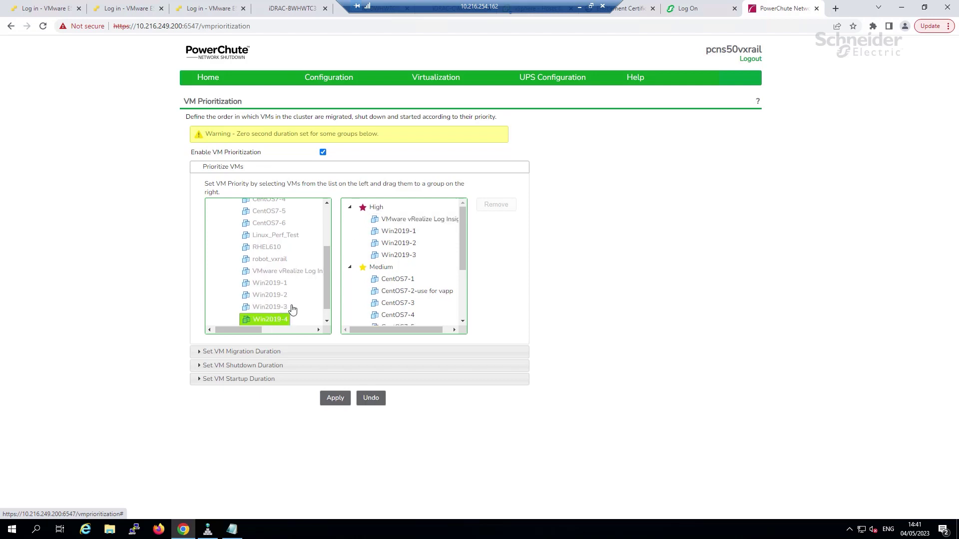
{"action": "left_click_drag", "start_coordinate": [270, 320], "coordinate": [375, 208]}
{"action": "scroll", "coordinate": [324, 277], "scroll_direction": "down", "scroll_amount": 1}
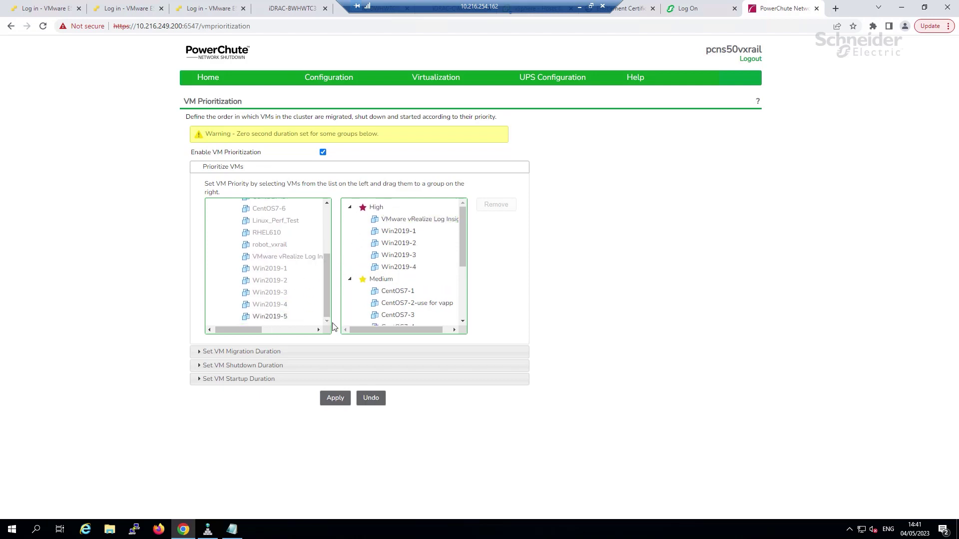
{"action": "left_click_drag", "start_coordinate": [264, 316], "coordinate": [375, 209]}
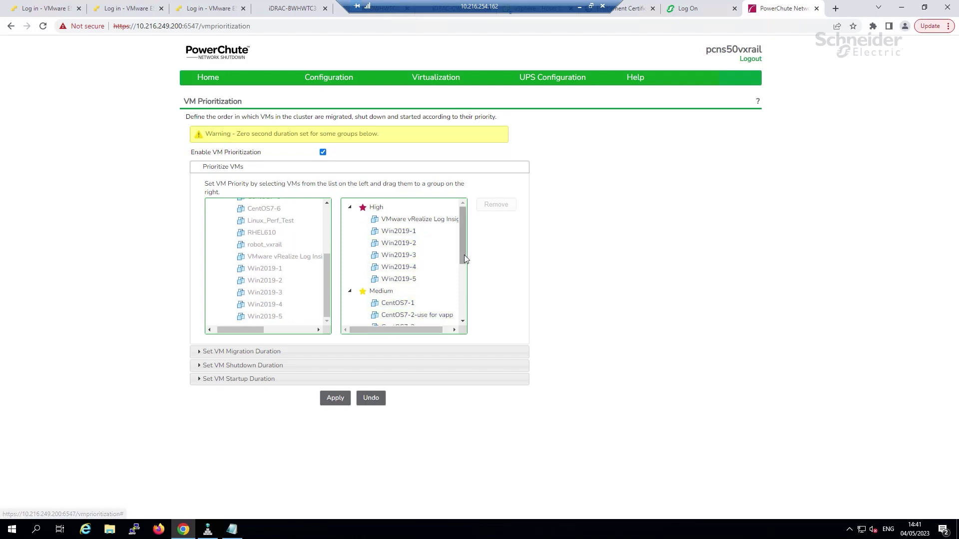
{"action": "left_click_drag", "start_coordinate": [462, 240], "coordinate": [465, 315]}
{"action": "scroll", "coordinate": [467, 323], "scroll_direction": "up", "scroll_amount": 3}
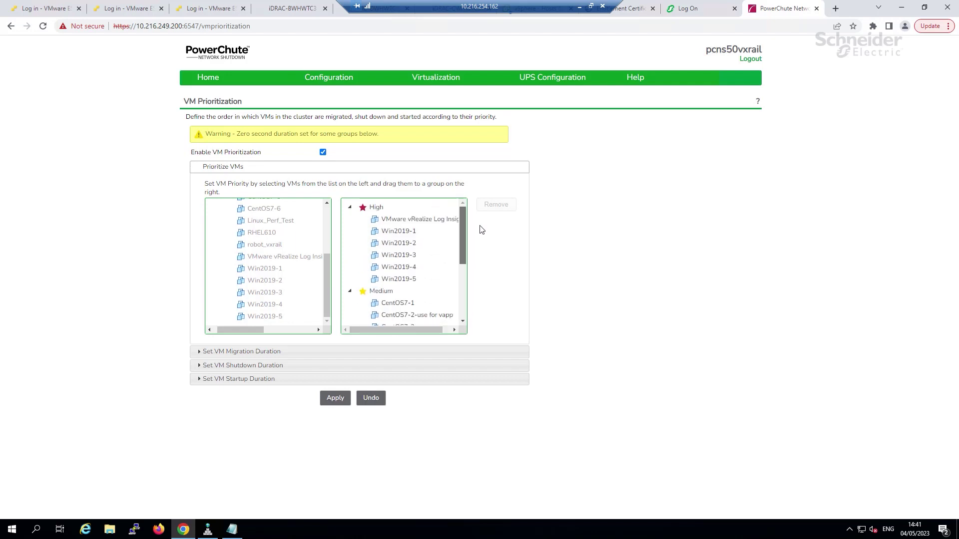
Review the VM migration and shutdown durations, keeping the Low shutdown duration at 60 seconds.
{"action": "left_click", "coordinate": [252, 352]}
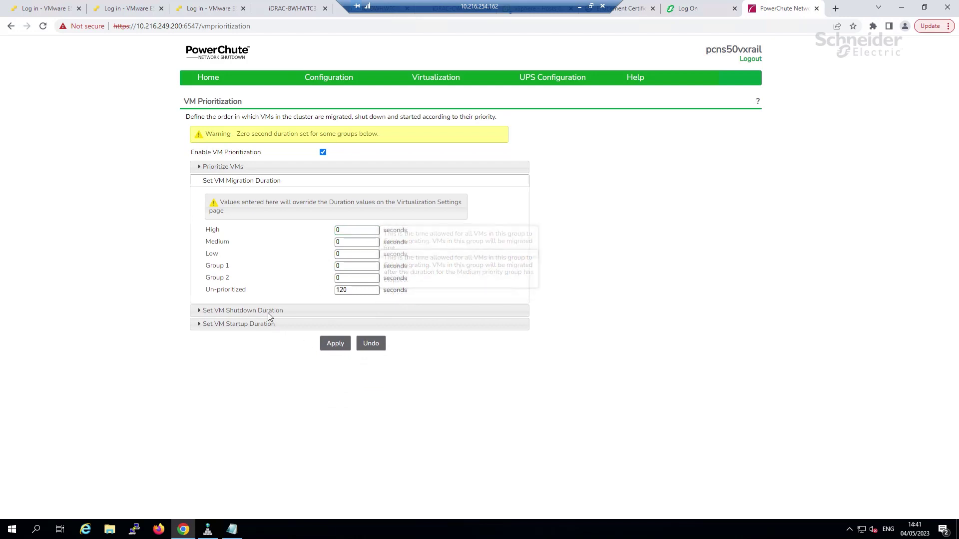
{"action": "left_click", "coordinate": [264, 310]}
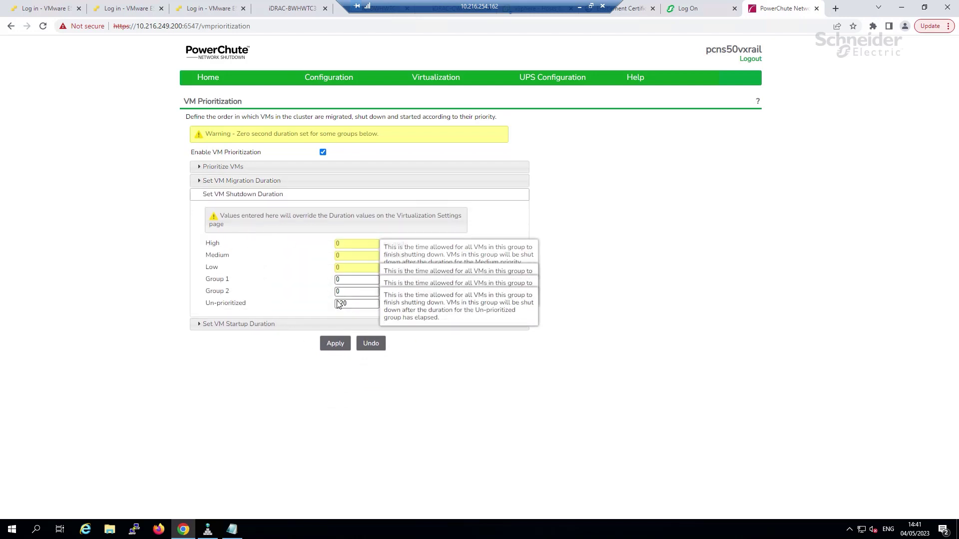
{"action": "double_click", "coordinate": [345, 303]}
{"action": "type", "text": "0"}
{"action": "double_click", "coordinate": [346, 245]}
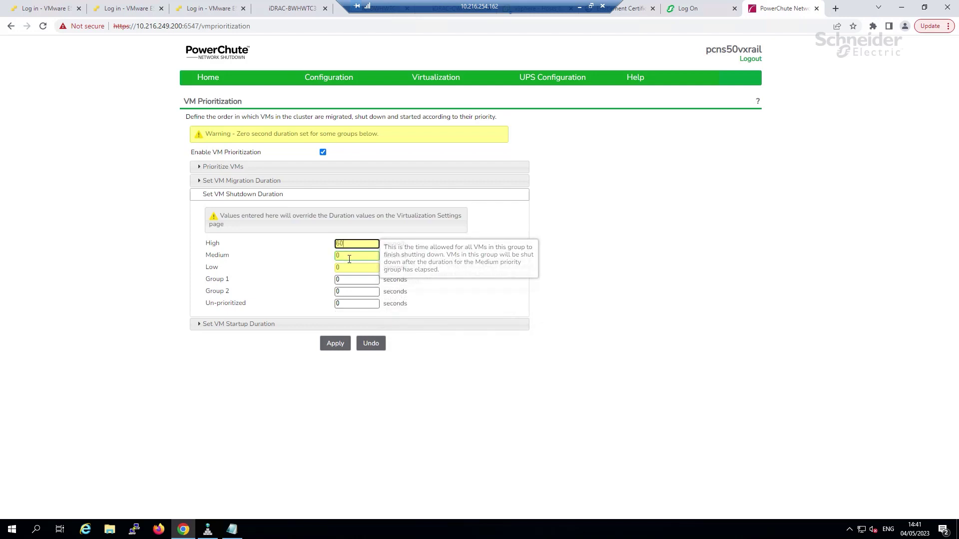
{"action": "double_click", "coordinate": [350, 257]}
{"action": "type", "text": "60"}
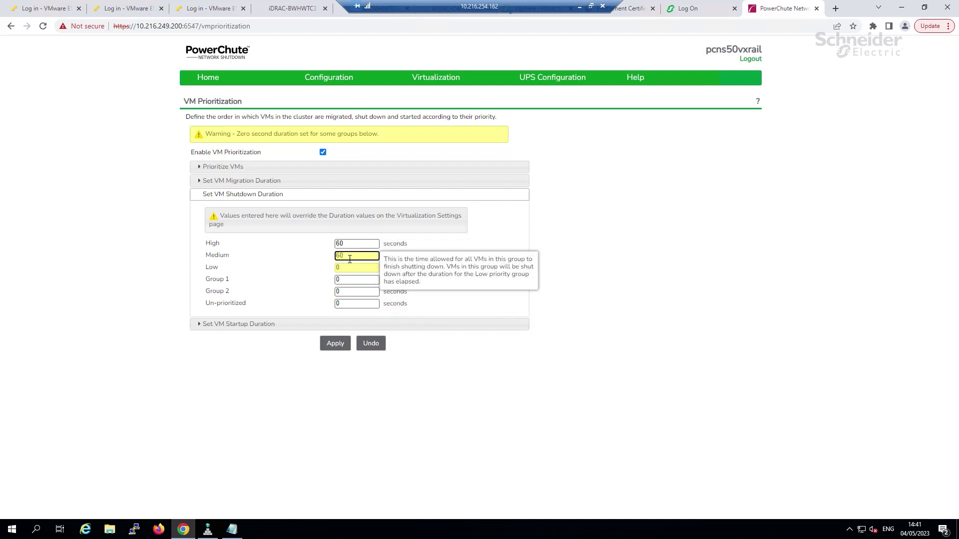
{"action": "double_click", "coordinate": [359, 268]}
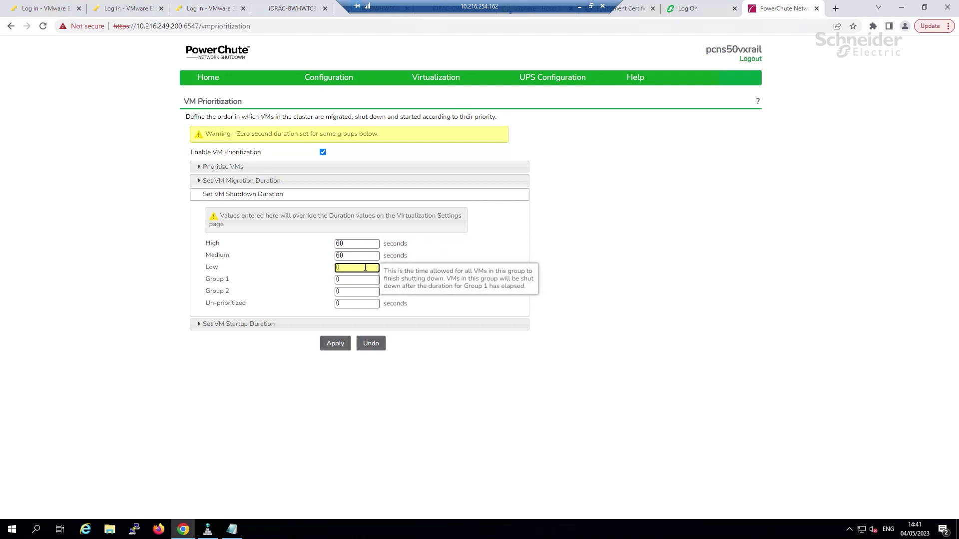
{"action": "key", "text": "BackSpace"}
{"action": "left_click", "coordinate": [259, 334]}
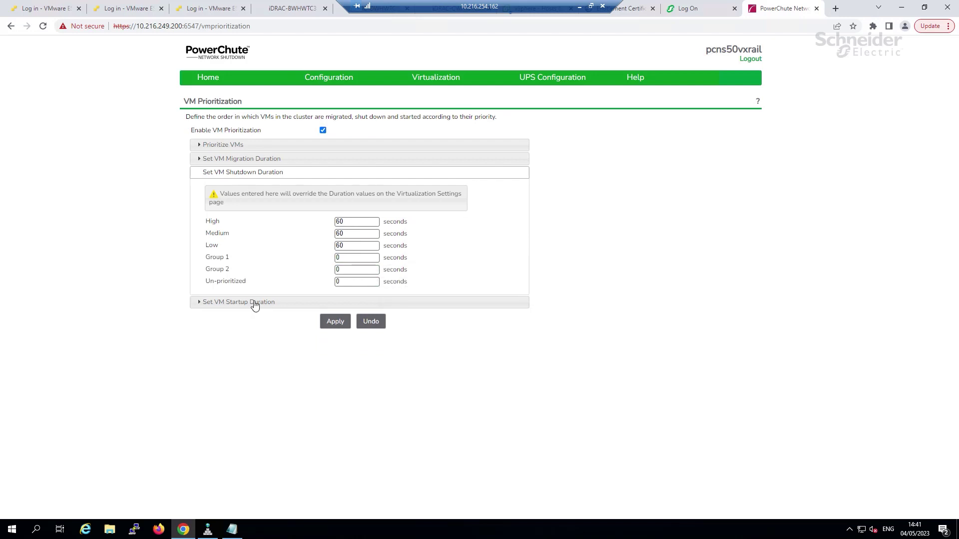
Set VM startup durations to High 120, Medium 60 and Low 60 seconds and apply them.
{"action": "left_click", "coordinate": [239, 302]}
{"action": "double_click", "coordinate": [353, 295]}
{"action": "type", "text": "0"}
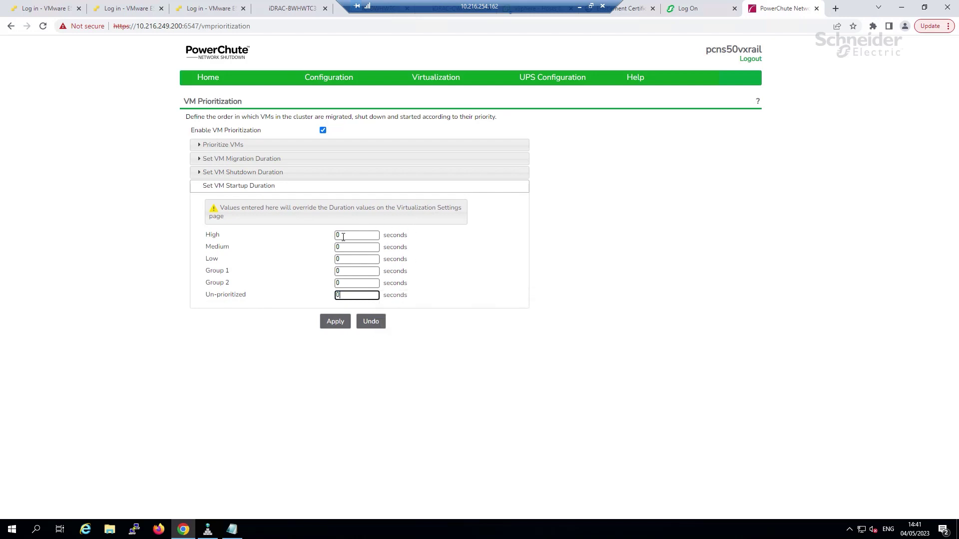
{"action": "left_click", "coordinate": [346, 236]}
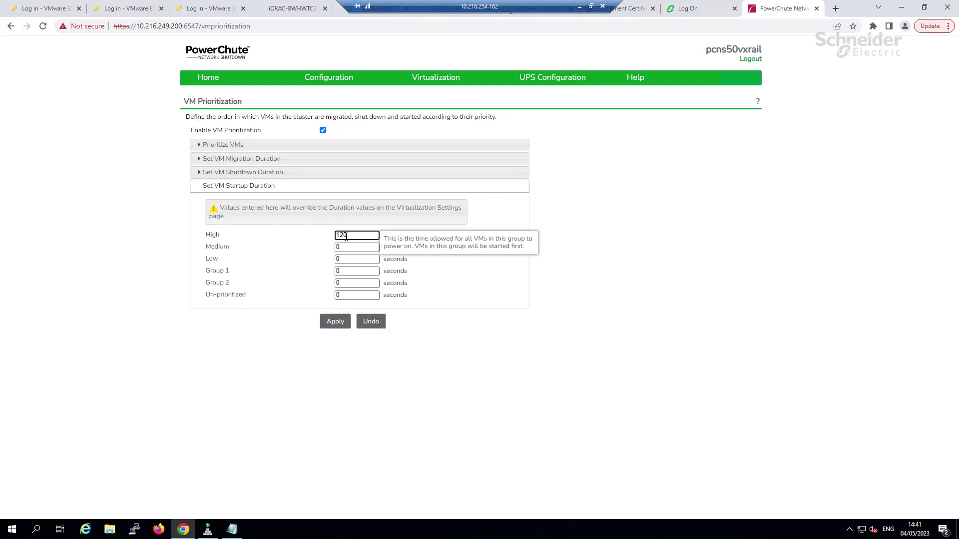
{"action": "left_click", "coordinate": [346, 248]}
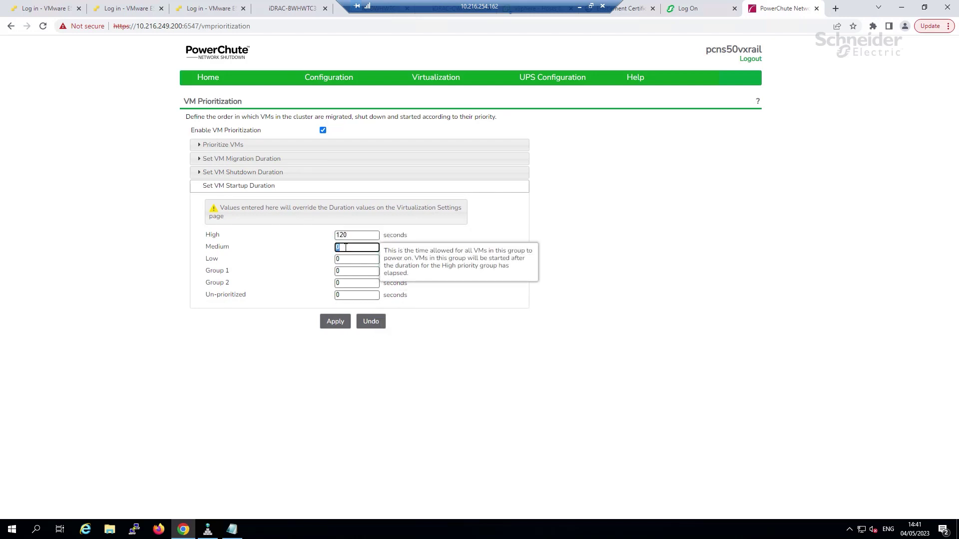
{"action": "type", "text": "60"}
{"action": "double_click", "coordinate": [342, 260]}
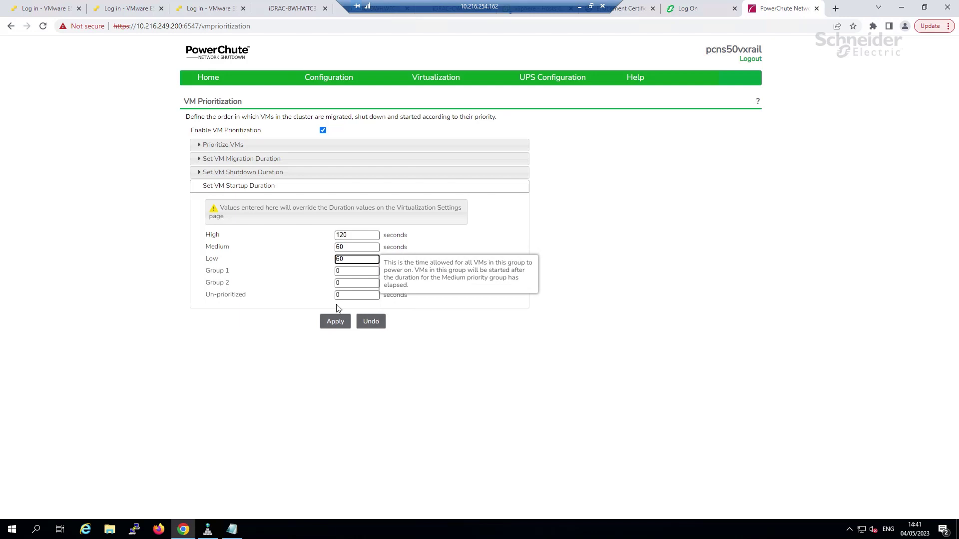
{"action": "left_click", "coordinate": [335, 322]}
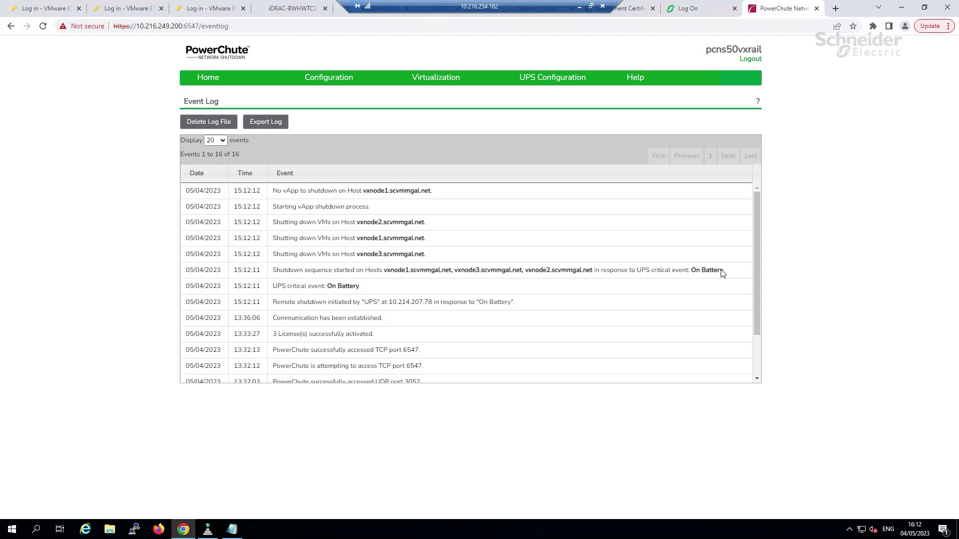
Highlight the shutdown sequence log entry, review the VM priority groups, then switch to the vSphere task list.
{"action": "left_click_drag", "start_coordinate": [727, 270], "coordinate": [255, 269]}
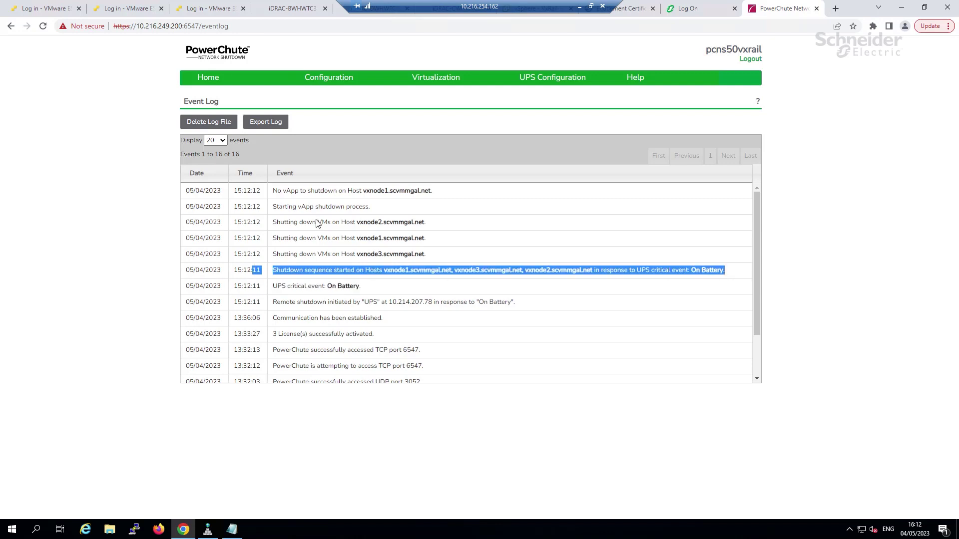
{"action": "mouse_move", "coordinate": [436, 77]}
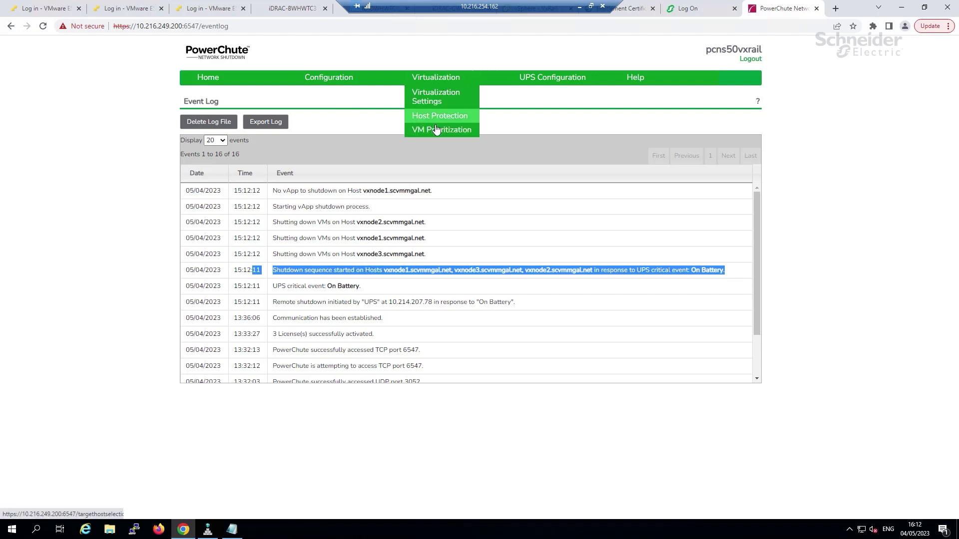
{"action": "left_click", "coordinate": [437, 130]}
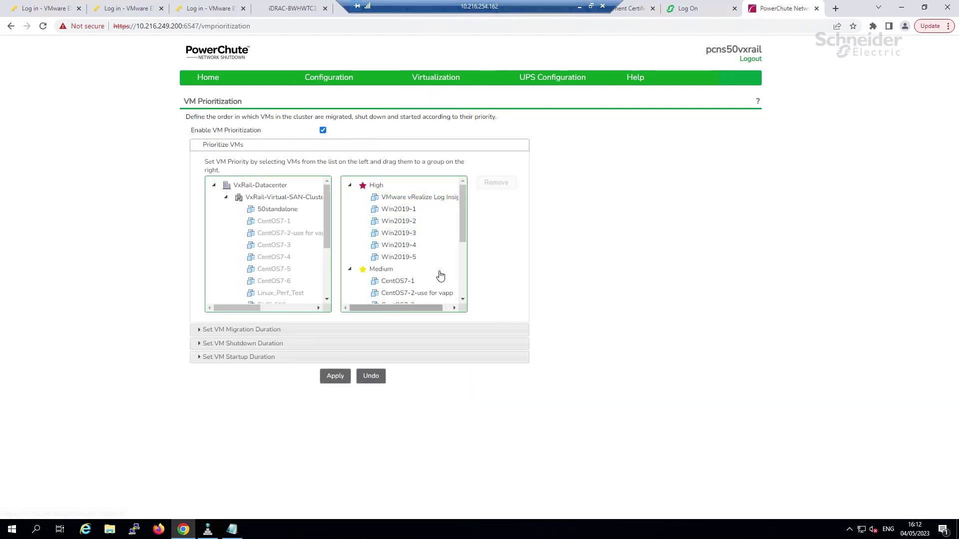
{"action": "scroll", "coordinate": [461, 260], "scroll_direction": "down", "scroll_amount": 3}
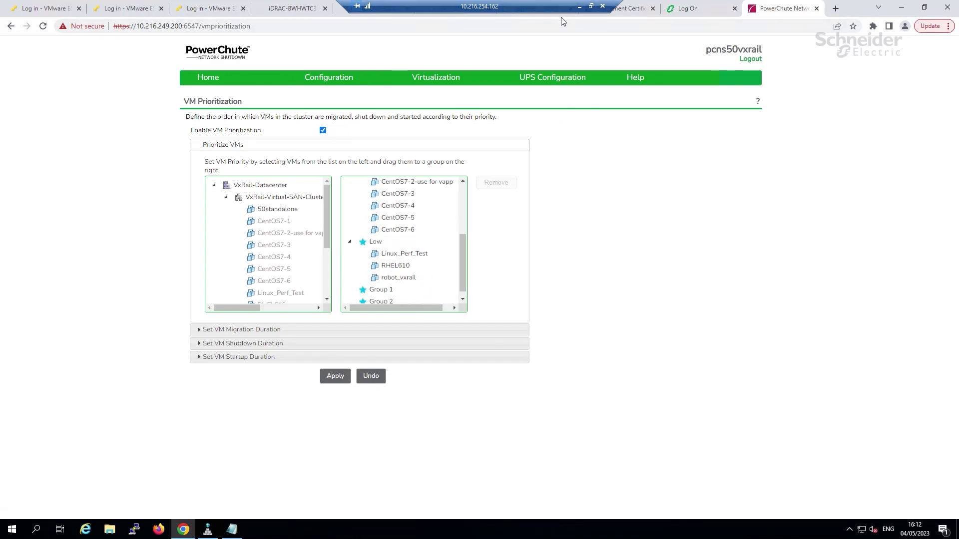
{"action": "left_click", "coordinate": [540, 8]}
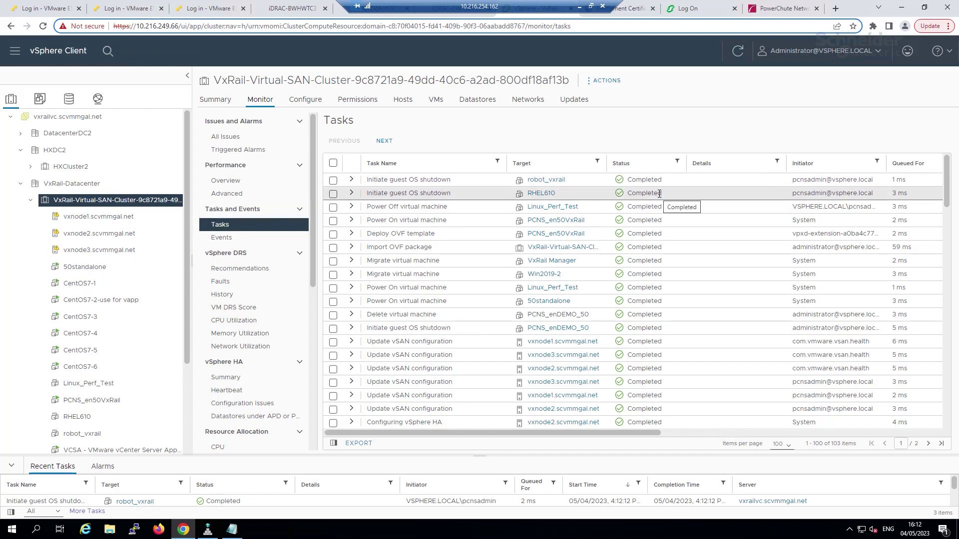
Glance at the PowerChute prioritization page and return to the vSphere cluster view of VM power states.
{"action": "left_click", "coordinate": [784, 8]}
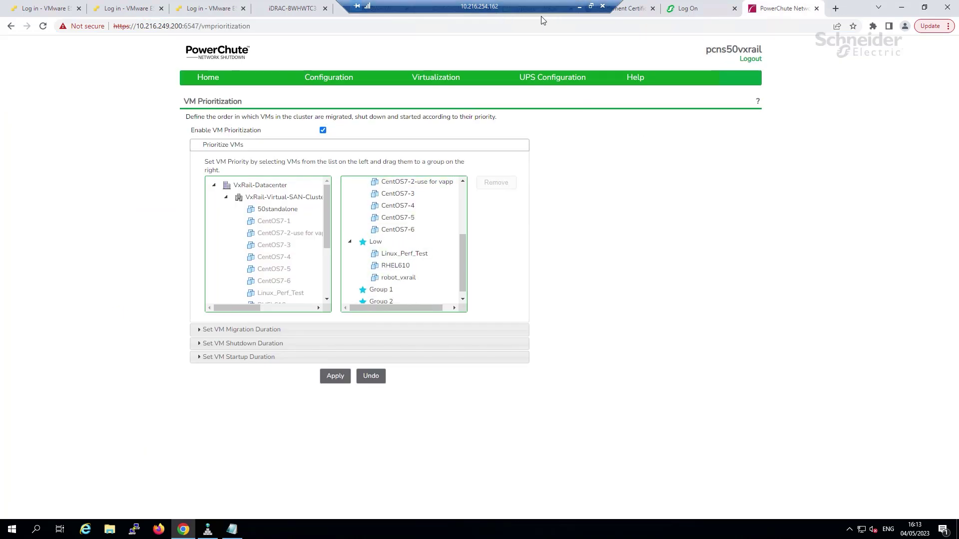
{"action": "left_click", "coordinate": [540, 14]}
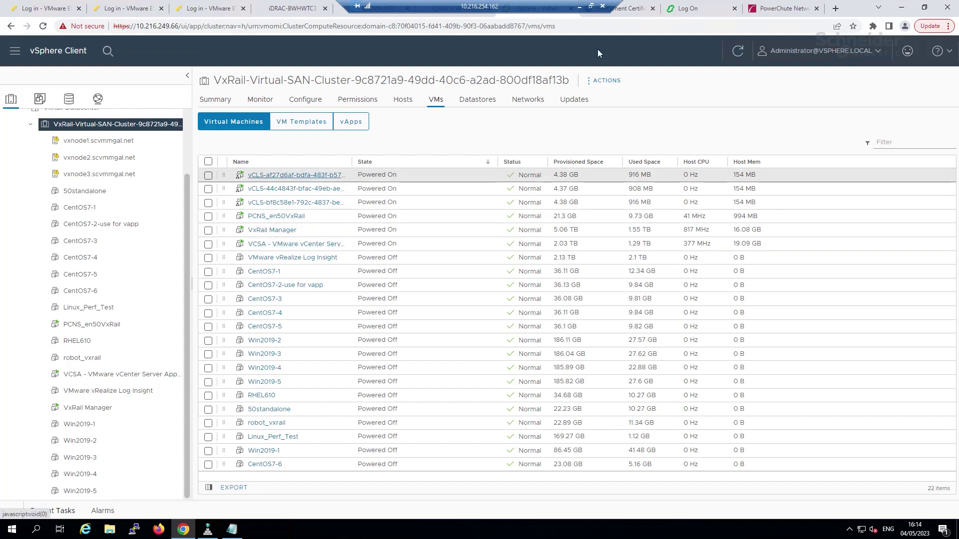
Reload the event log and highlight the VxRail cluster shutdown request, card delay and machine shutdown entries.
{"action": "left_click", "coordinate": [779, 9]}
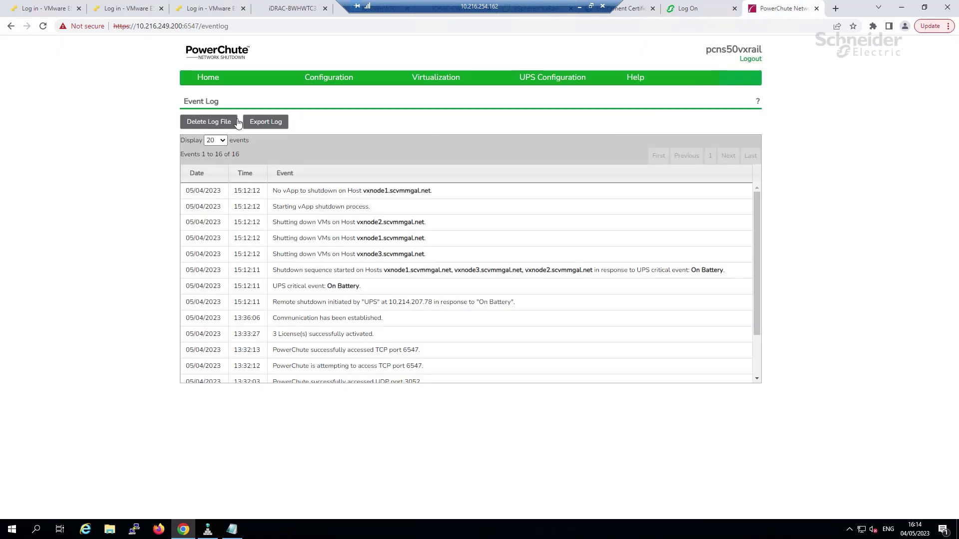
{"action": "left_click", "coordinate": [215, 95]}
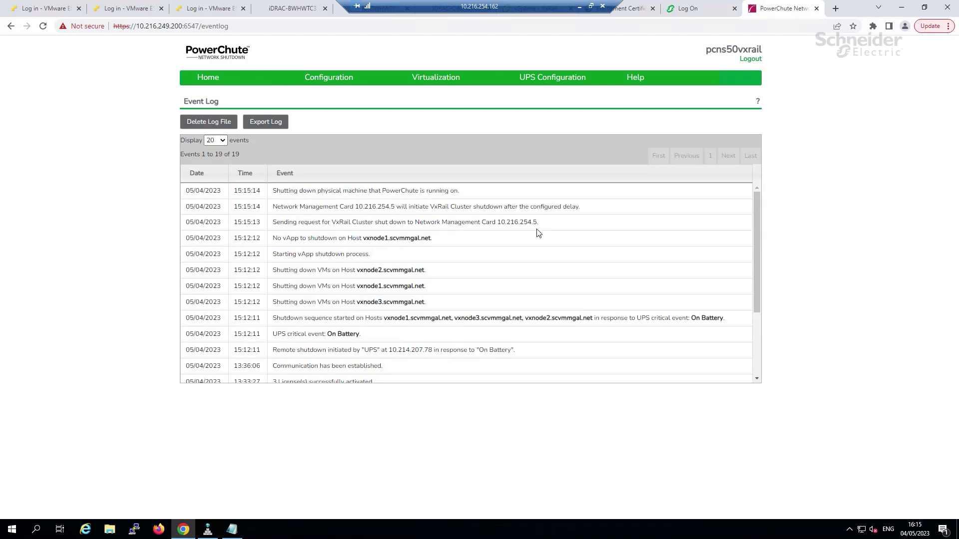
{"action": "left_click_drag", "start_coordinate": [538, 222], "coordinate": [268, 223]}
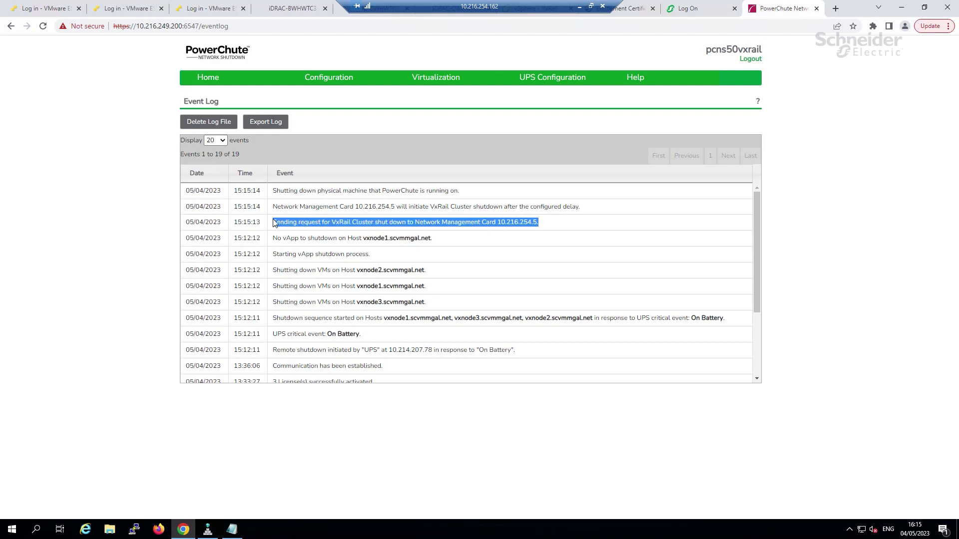
{"action": "left_click", "coordinate": [607, 207]}
{"action": "left_click_drag", "start_coordinate": [580, 207], "coordinate": [268, 208]}
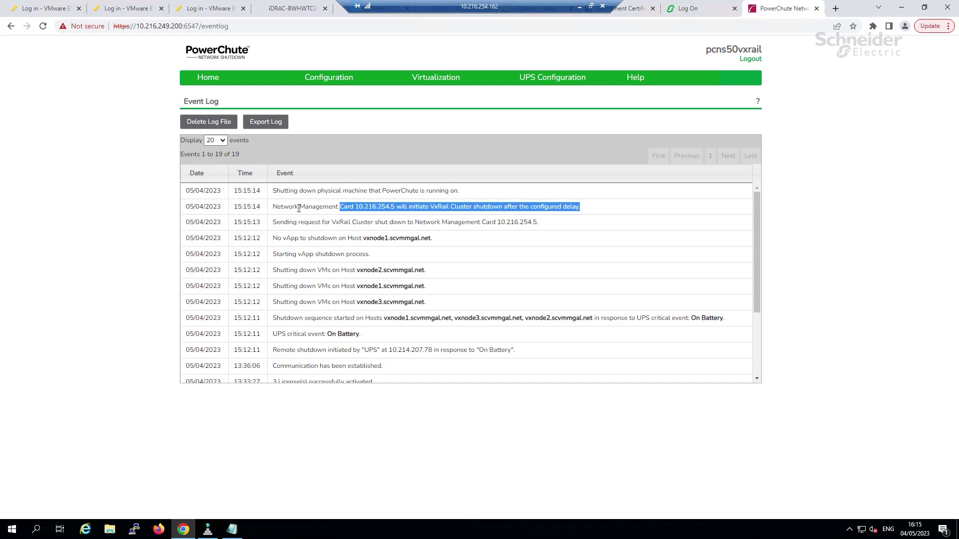
{"action": "left_click", "coordinate": [497, 193]}
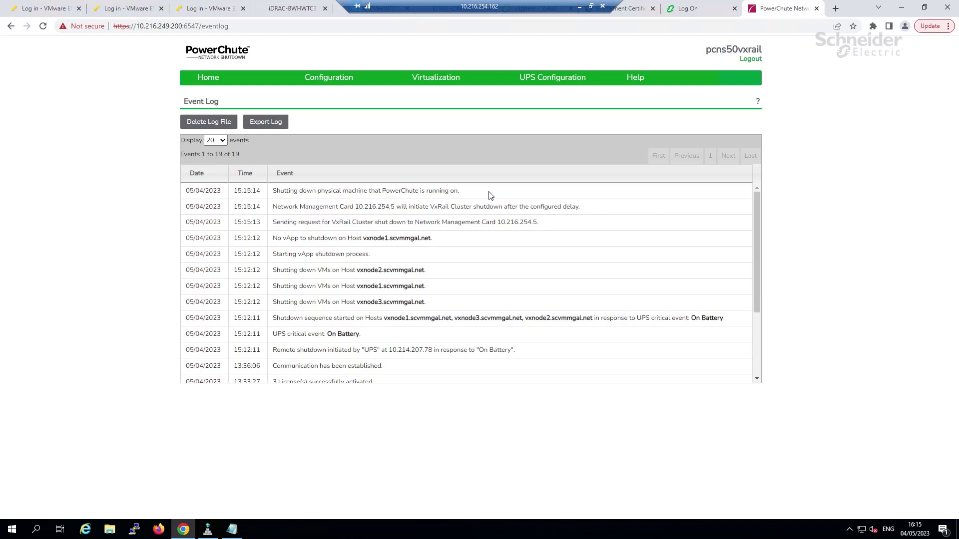
{"action": "left_click_drag", "start_coordinate": [460, 190], "coordinate": [268, 191]}
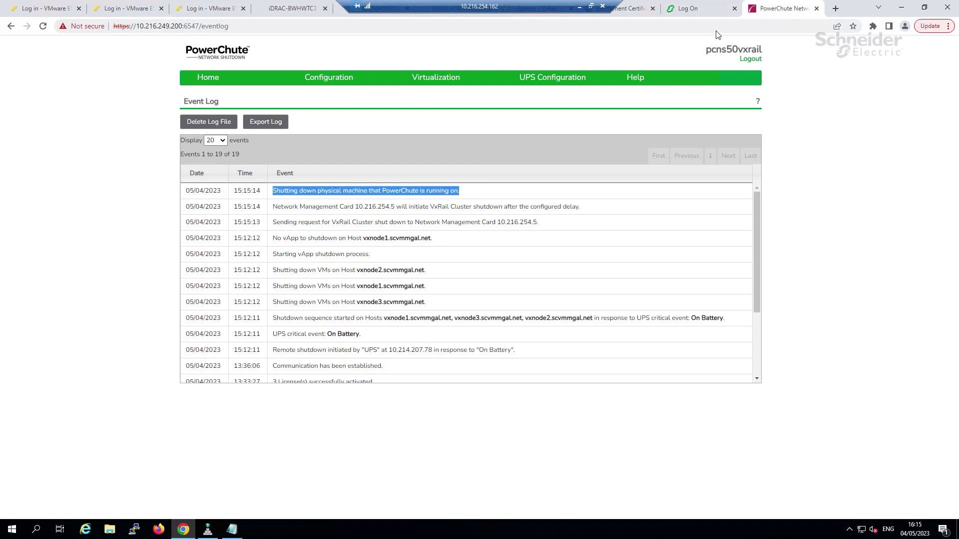
Log in to the UPS Network Management Card and highlight the VxRail cluster shutdown request event.
{"action": "left_click", "coordinate": [695, 8]}
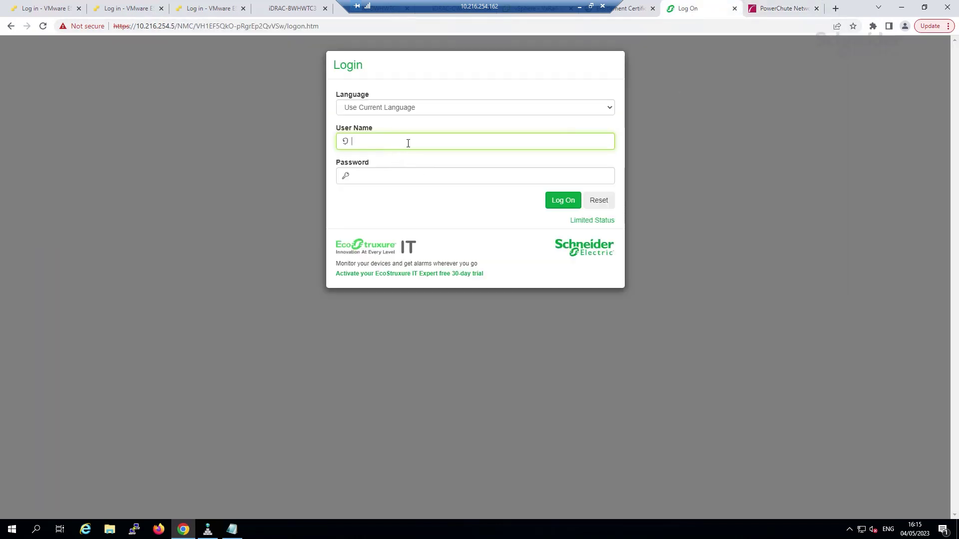
{"action": "type", "text": "pc"}
{"action": "key", "text": "Tab"}
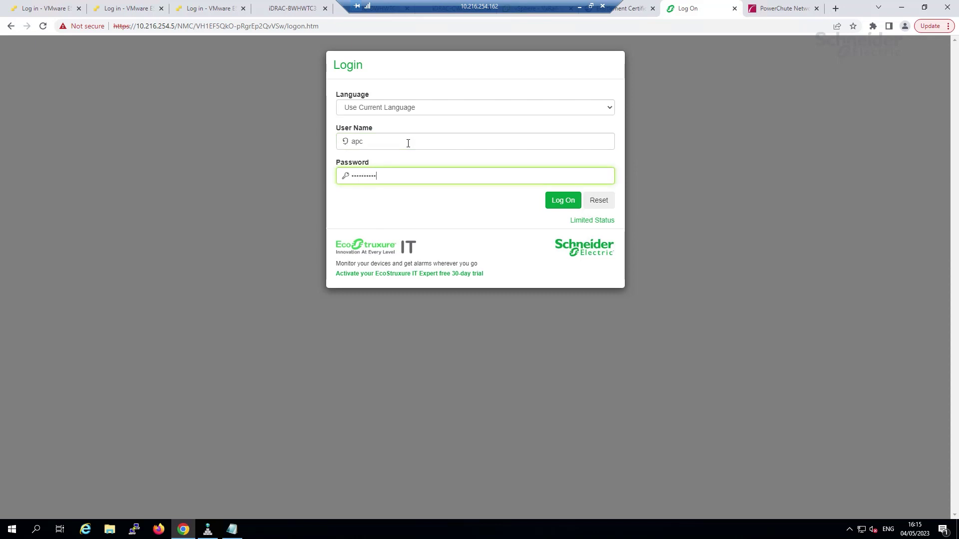
{"action": "key", "text": "Return"}
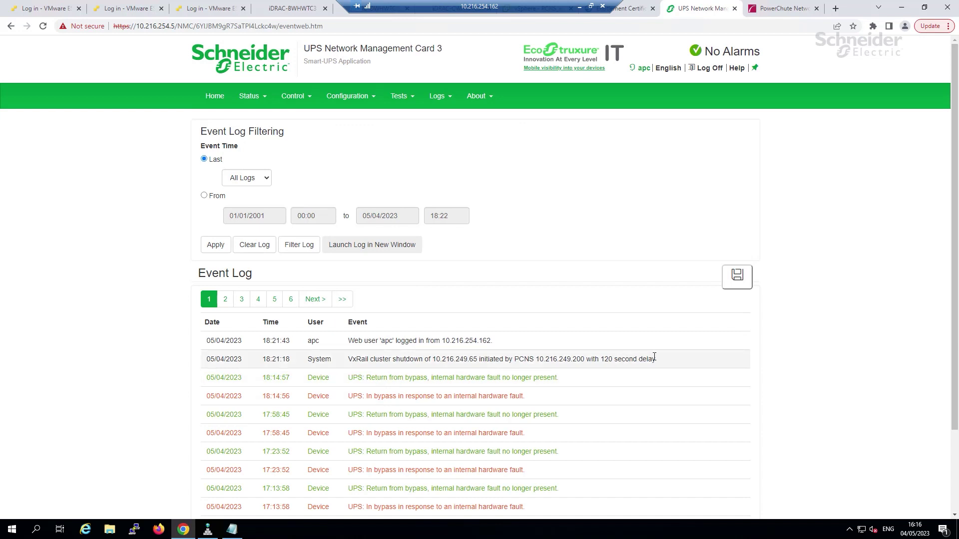
{"action": "left_click_drag", "start_coordinate": [660, 361], "coordinate": [345, 359]}
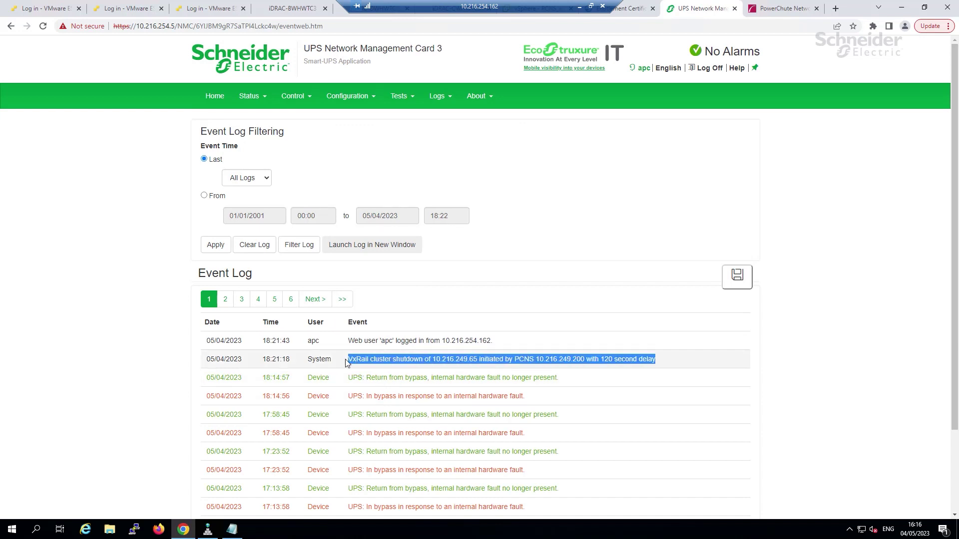
{"action": "key", "text": "alt+Tab"}
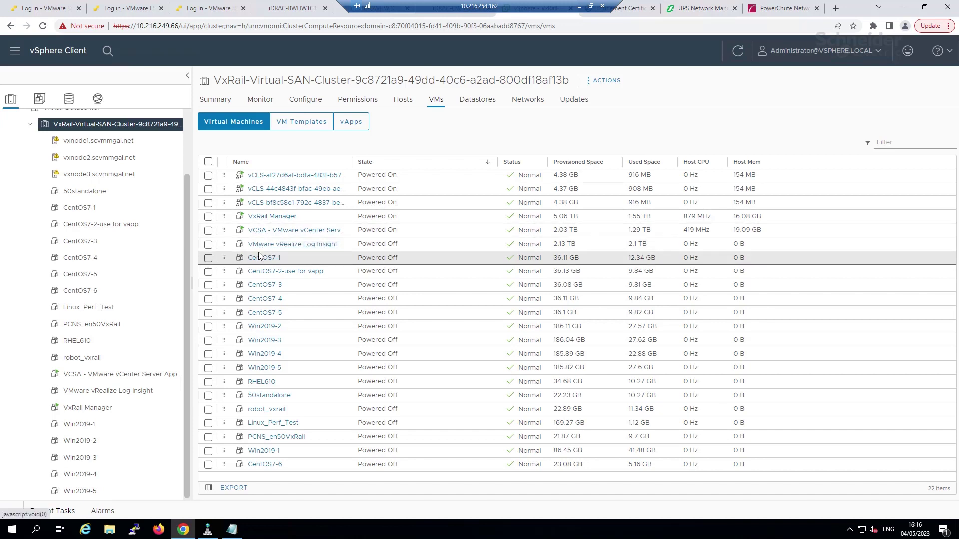
Highlight the cluster shutdown response event from 10.216.249.65, then return to vSphere tasks.
{"action": "left_click", "coordinate": [701, 11]}
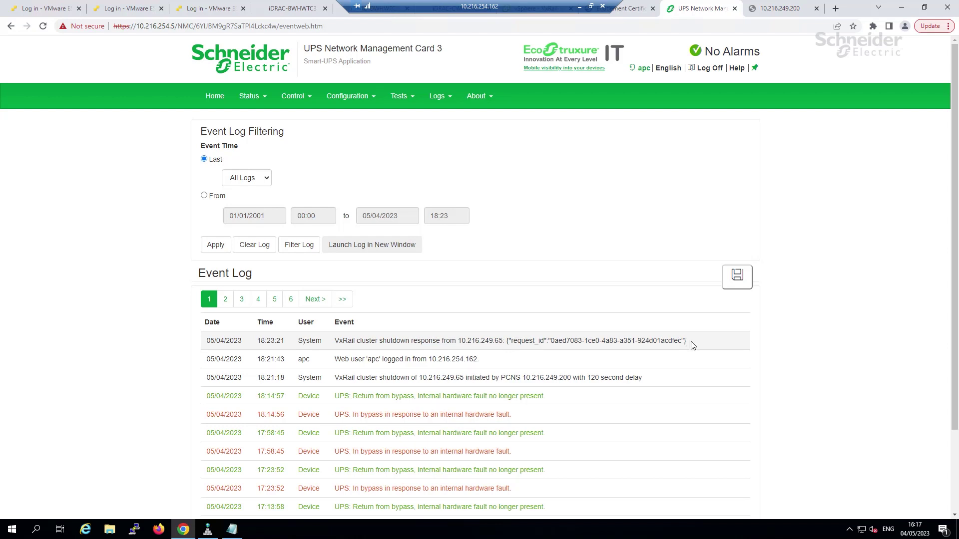
{"action": "left_click_drag", "start_coordinate": [686, 341], "coordinate": [336, 342]}
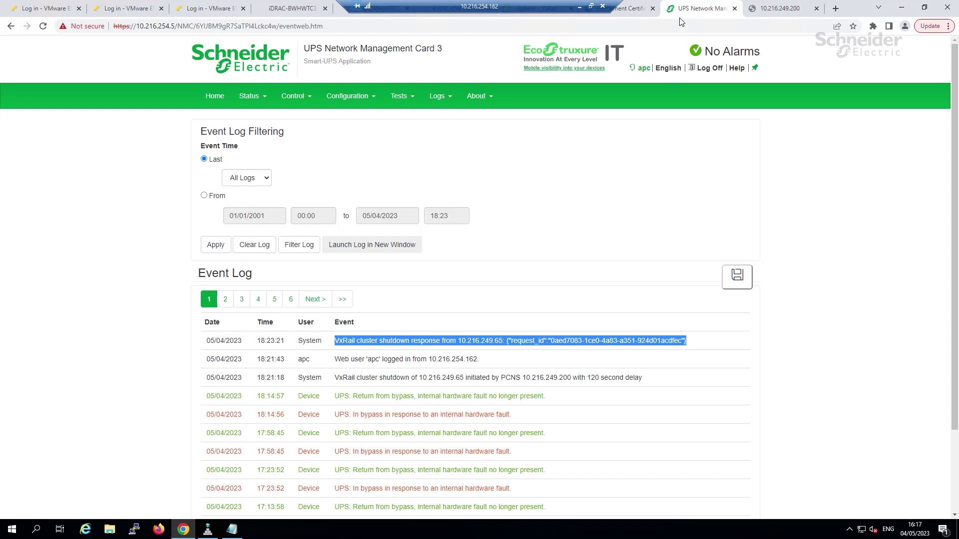
{"action": "key", "text": "ctrl+Tab"}
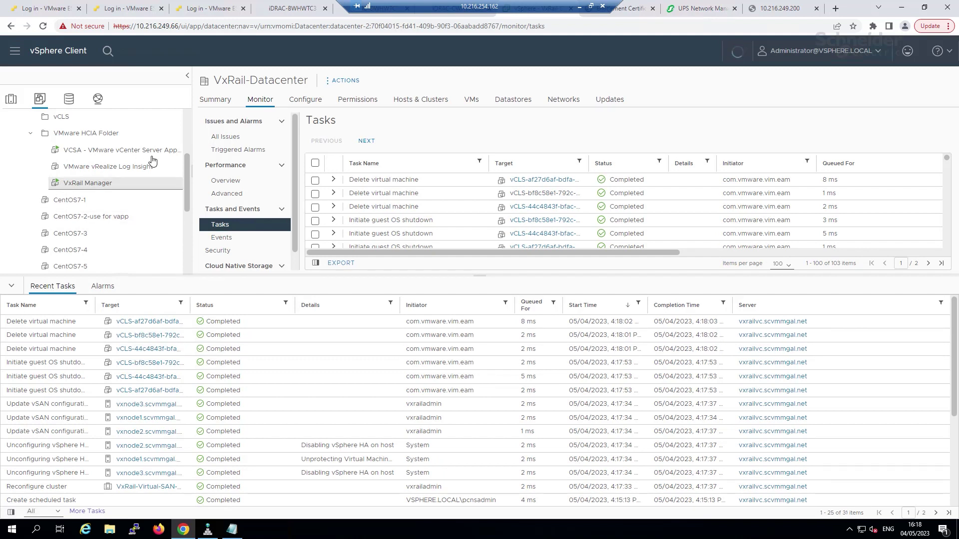
{"action": "scroll", "coordinate": [185, 173], "scroll_direction": "up", "scroll_amount": 2}
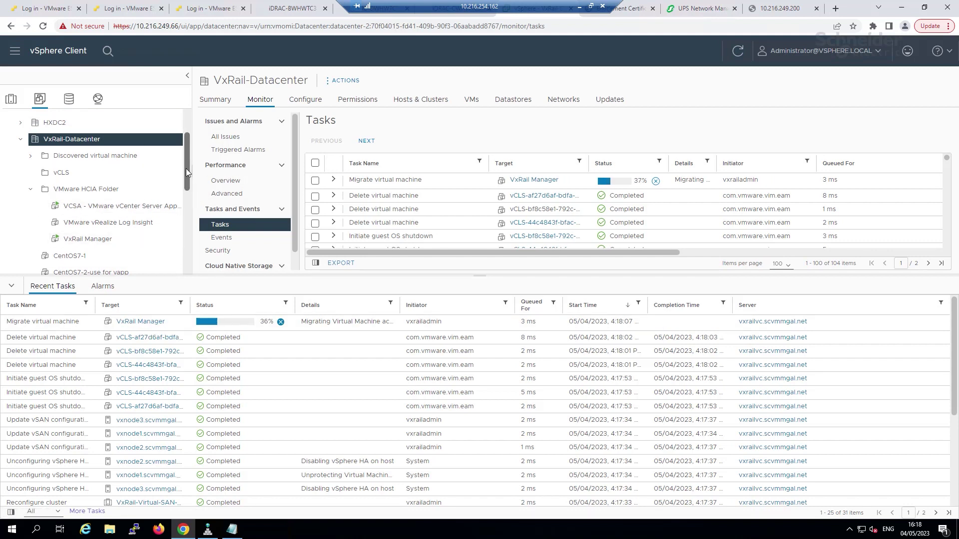
{"action": "scroll", "coordinate": [187, 169], "scroll_direction": "up", "scroll_amount": 2}
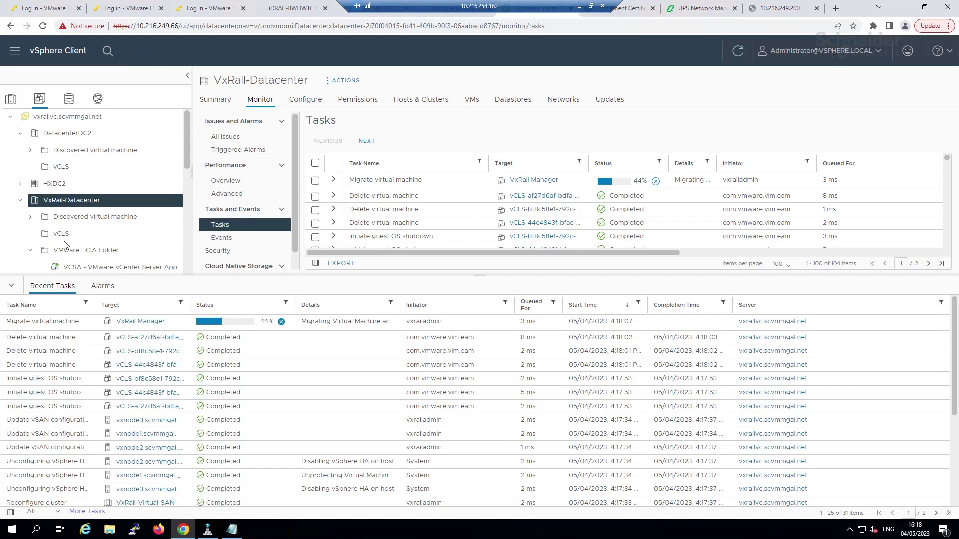
Show Hosts and Clusters and list vxnode1.scvmmgal.net's virtual machines.
{"action": "left_click", "coordinate": [11, 99]}
{"action": "left_click", "coordinate": [85, 142]}
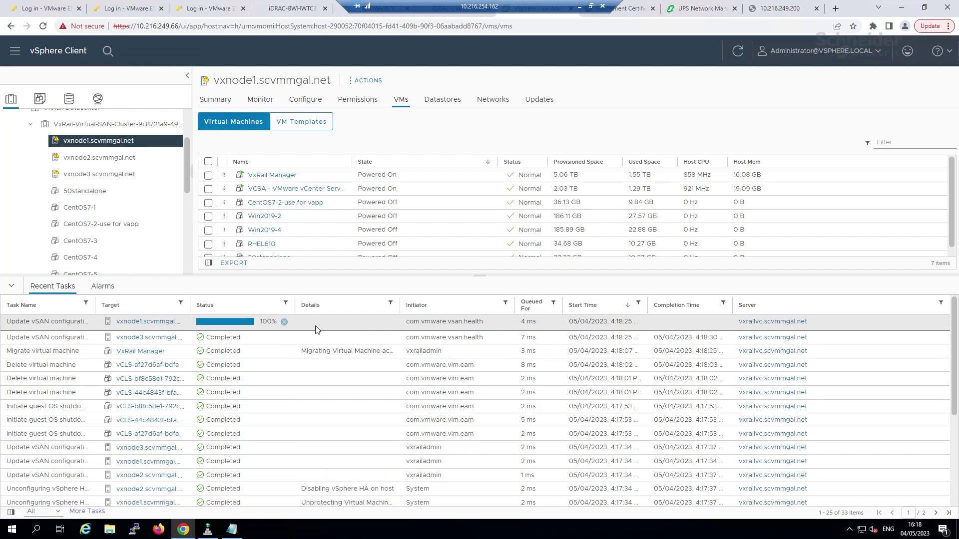
Log in to the ESXi host, check the vCenter appliance and vxnode2/vxnode3 VMs, inspect the Shutdown Host task.
{"action": "key", "text": "Tab"}
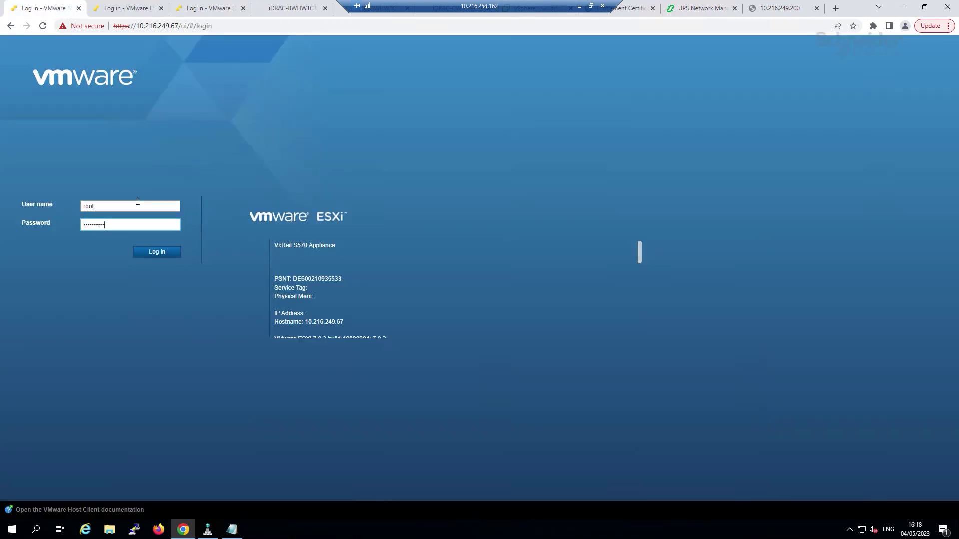
{"action": "key", "text": "Return"}
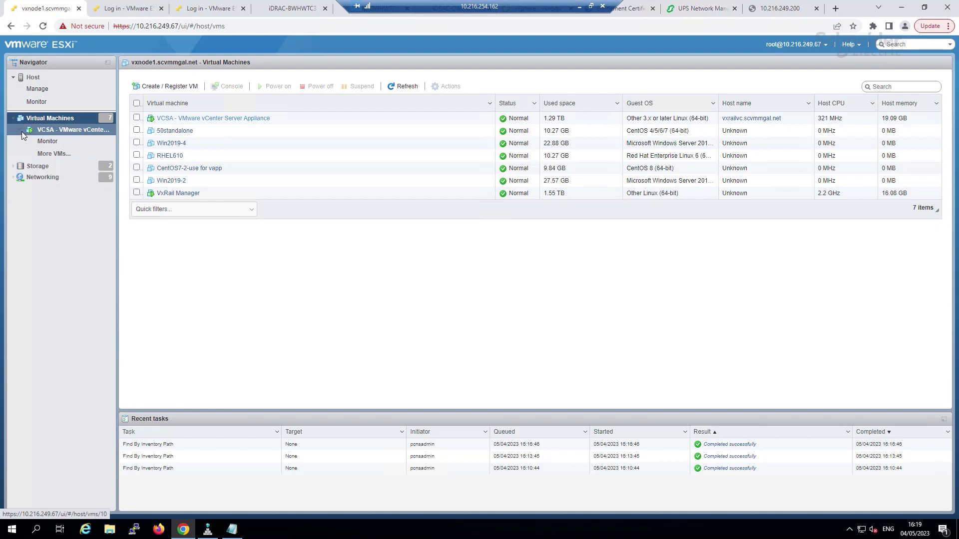
{"action": "left_click", "coordinate": [73, 129]}
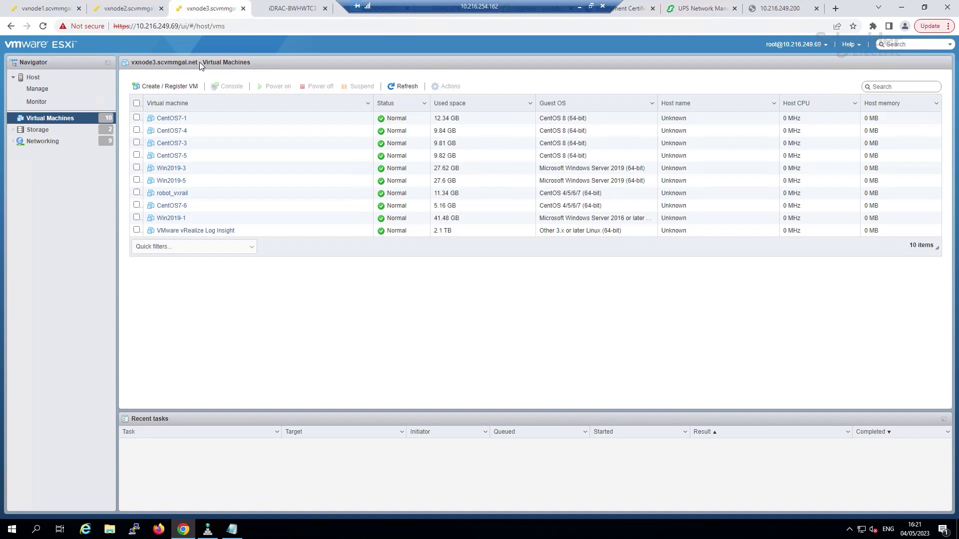
{"action": "left_click", "coordinate": [116, 8]}
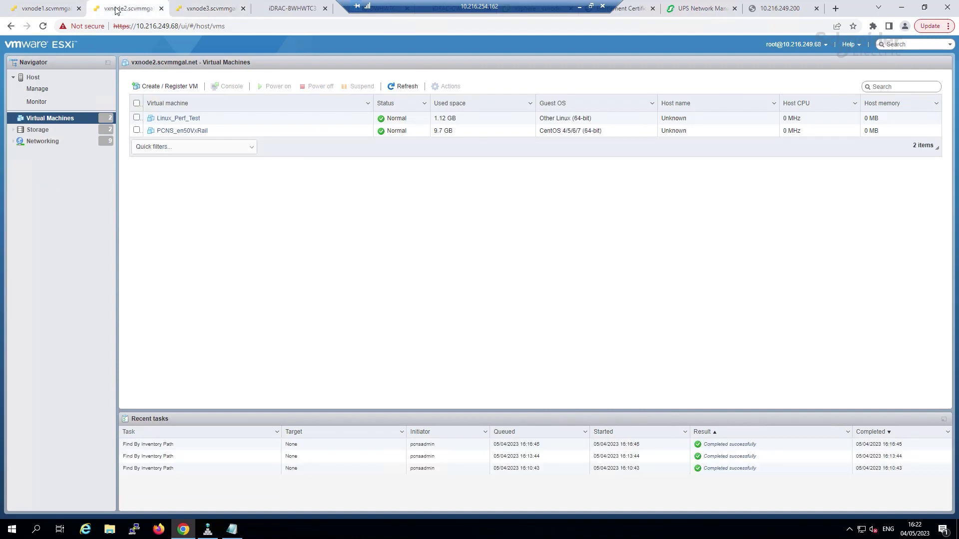
{"action": "left_click", "coordinate": [210, 8]}
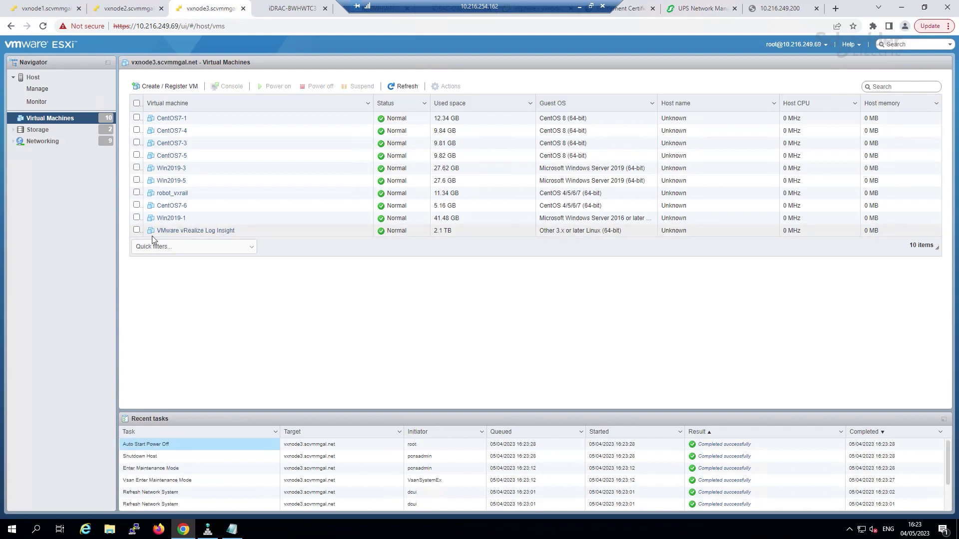
{"action": "left_click", "coordinate": [159, 457]}
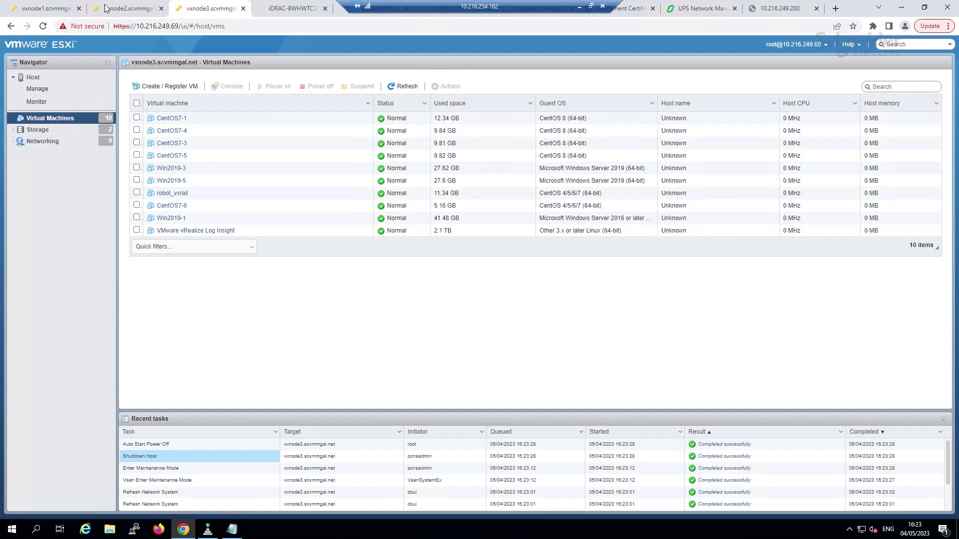
Review vxnode2's recent shutdown and maintenance-mode tasks, then bring up vxnode1's host summary.
{"action": "left_click", "coordinate": [123, 9]}
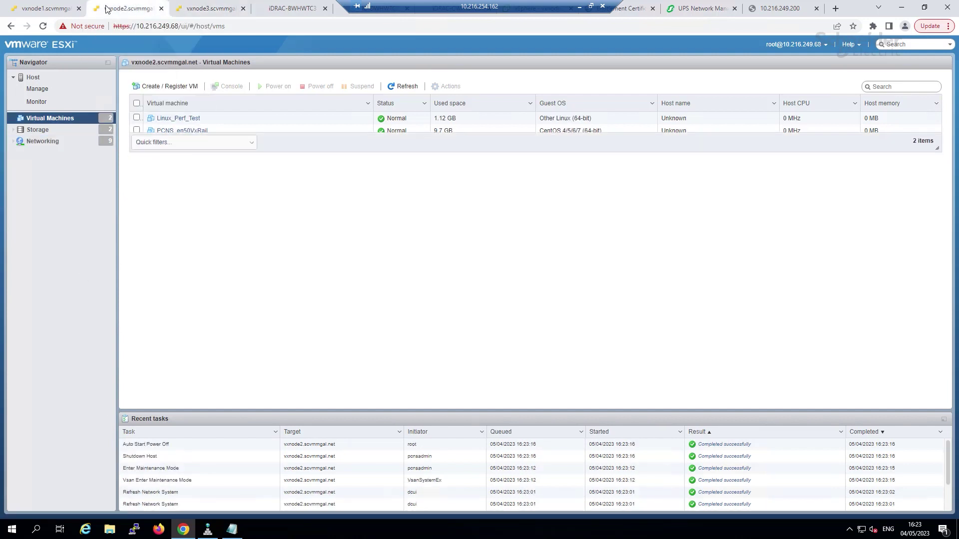
{"action": "left_click", "coordinate": [147, 469]}
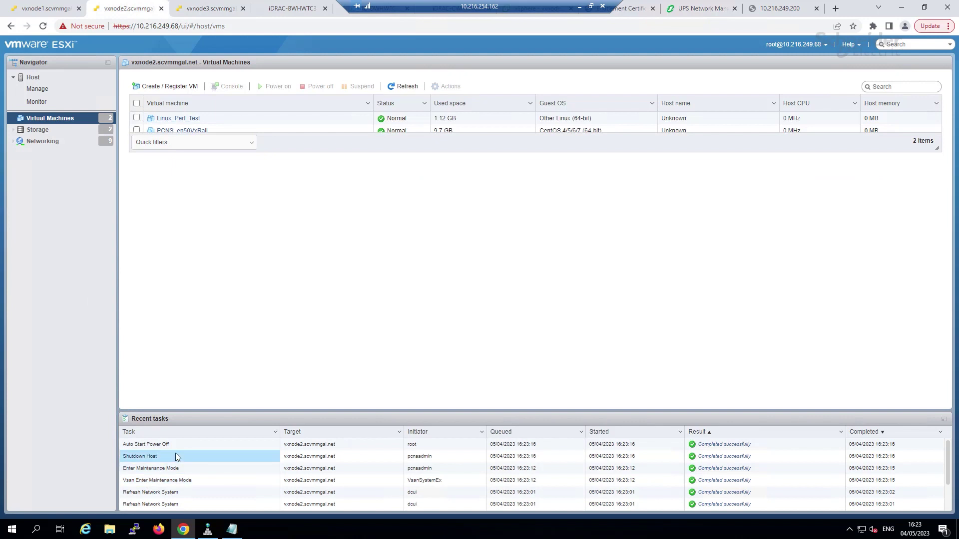
{"action": "key", "text": "ctrl+shift+Tab"}
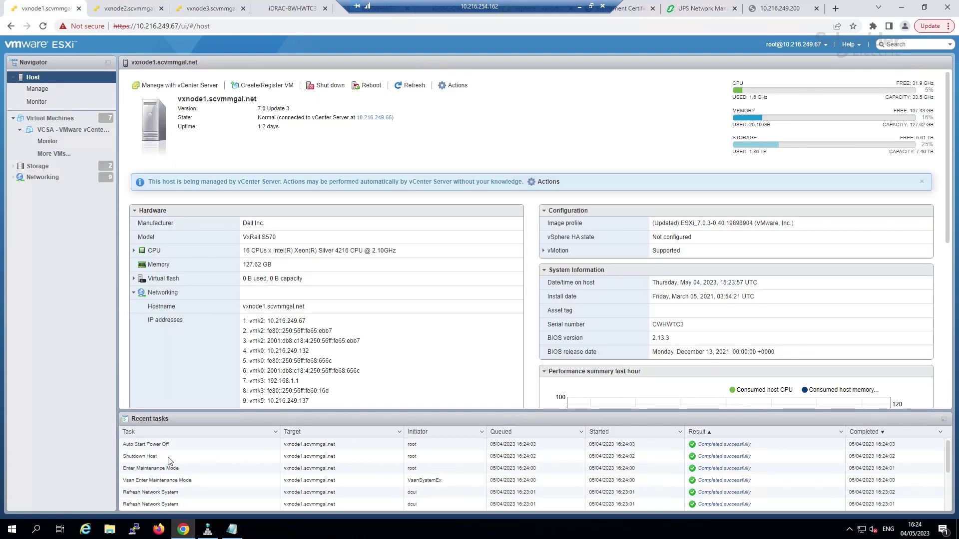
Sign in to iDRAC9 and check the dashboards for vxnode1 and vxnode3.
{"action": "key", "text": "ctrl+4"}
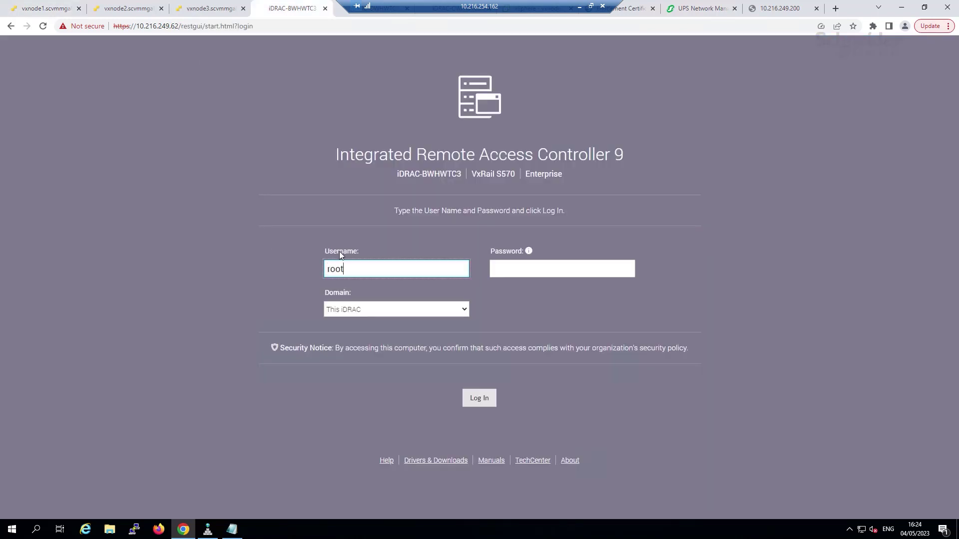
{"action": "key", "text": "Tab"}
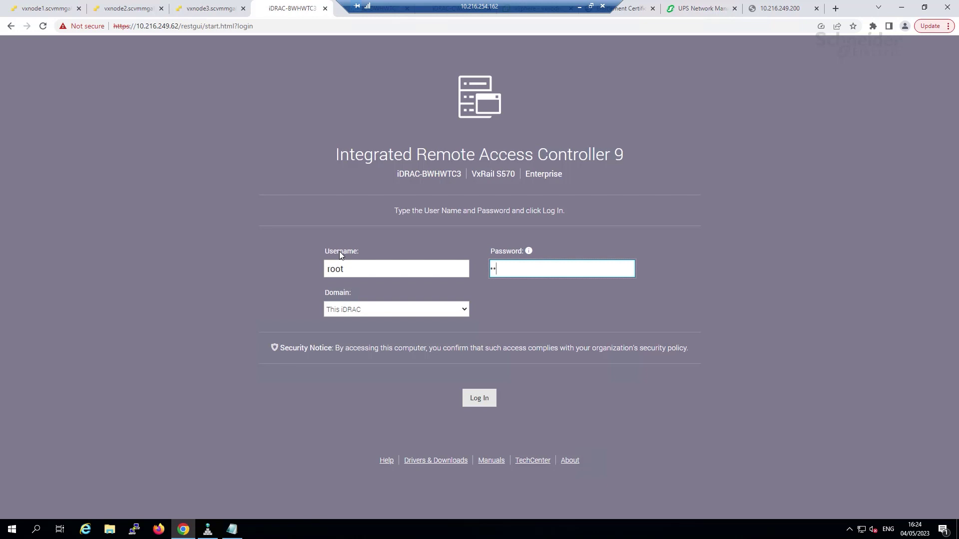
{"action": "key", "text": "ctrl+Tab"}
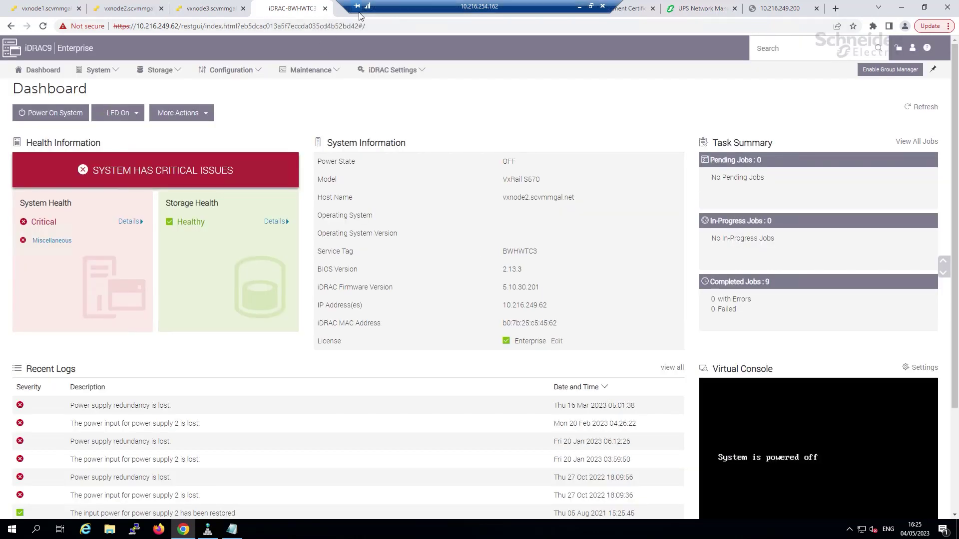
{"action": "key", "text": "ctrl+Tab"}
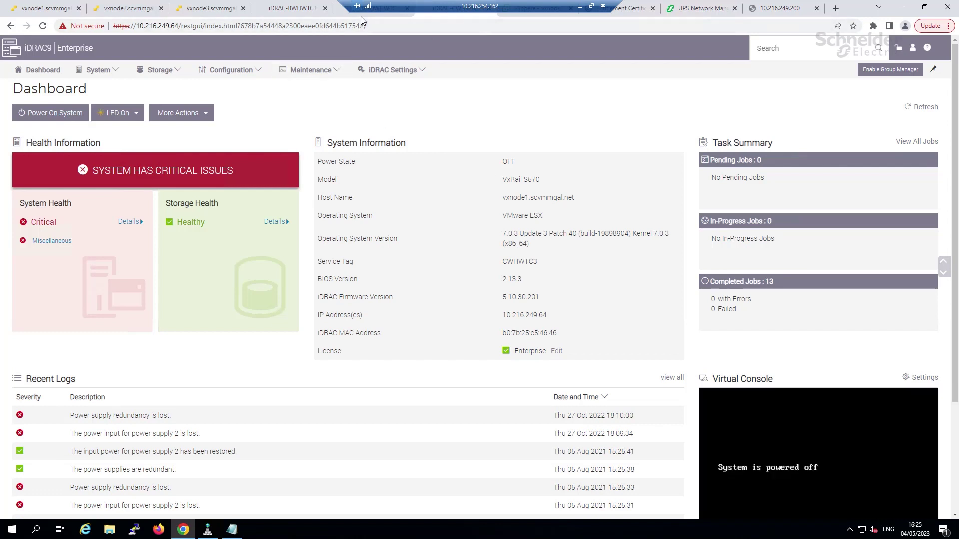
{"action": "key", "text": "ctrl+Tab"}
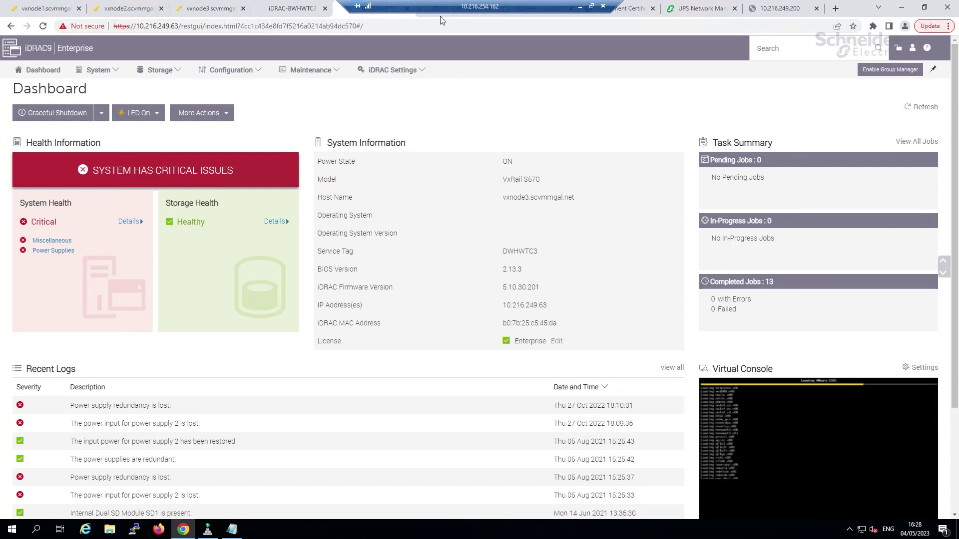
Recheck power and ESXi boot status on vxnode1, vxnode2 and vxnode3 in iDRAC9.
{"action": "left_click", "coordinate": [439, 15]}
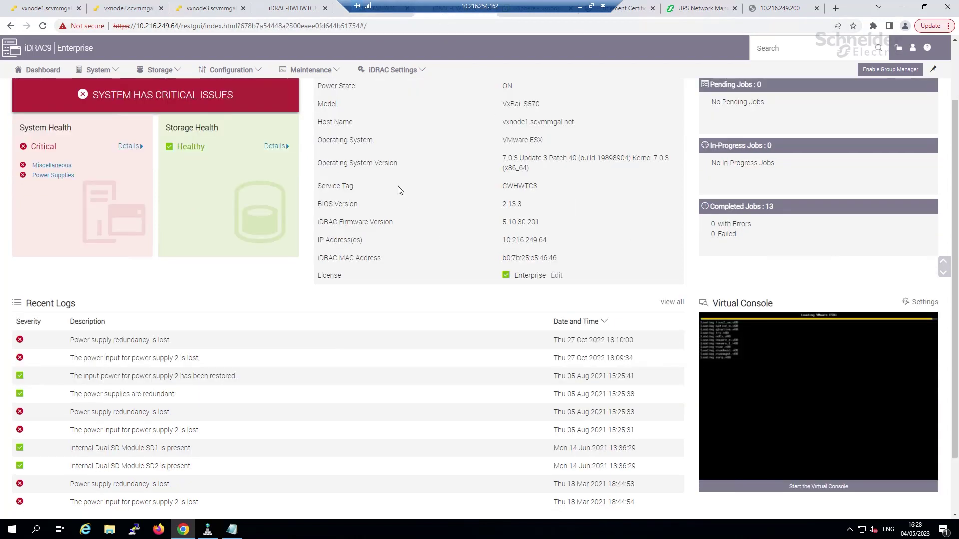
{"action": "left_click", "coordinate": [292, 8]}
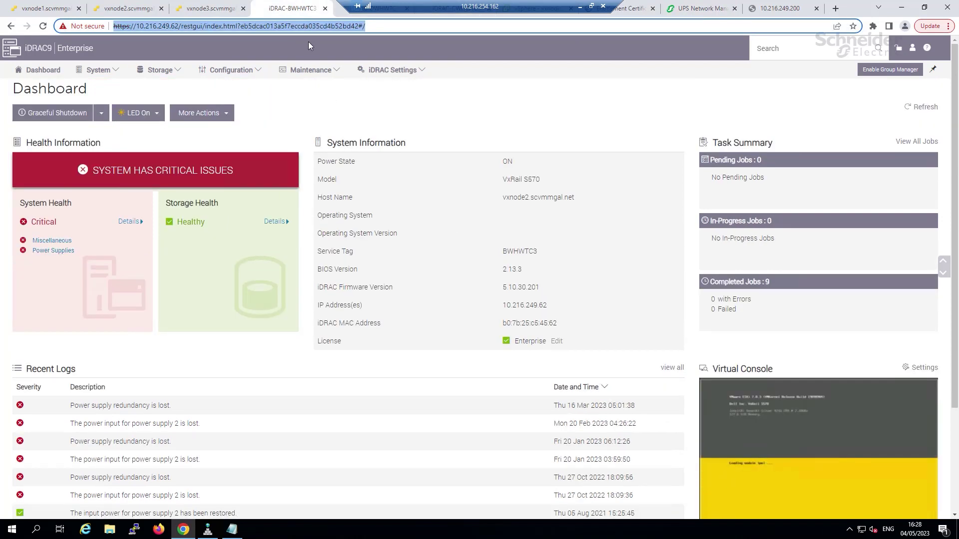
{"action": "left_click", "coordinate": [368, 10]}
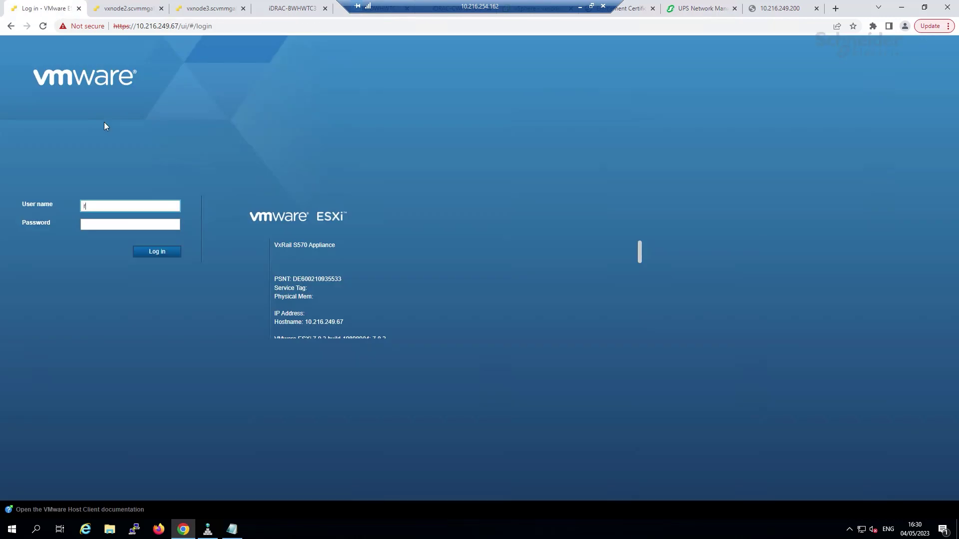
{"action": "type", "text": "root"}
Log in to vxnode1's Host Client as root and refresh its list of seven virtual machines.
{"action": "key", "text": "Tab"}
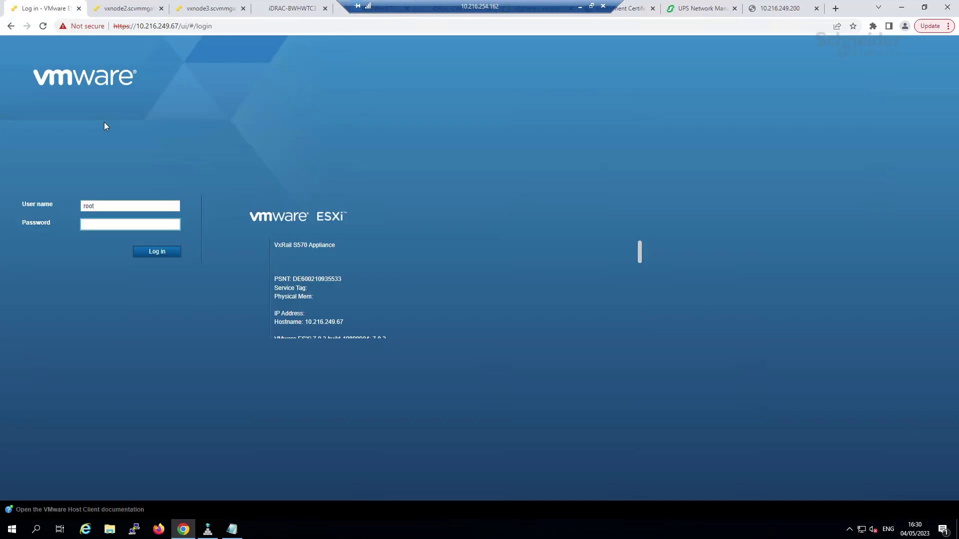
{"action": "type", "text": "******"}
{"action": "type", "text": "***"}
{"action": "left_click", "coordinate": [156, 252]}
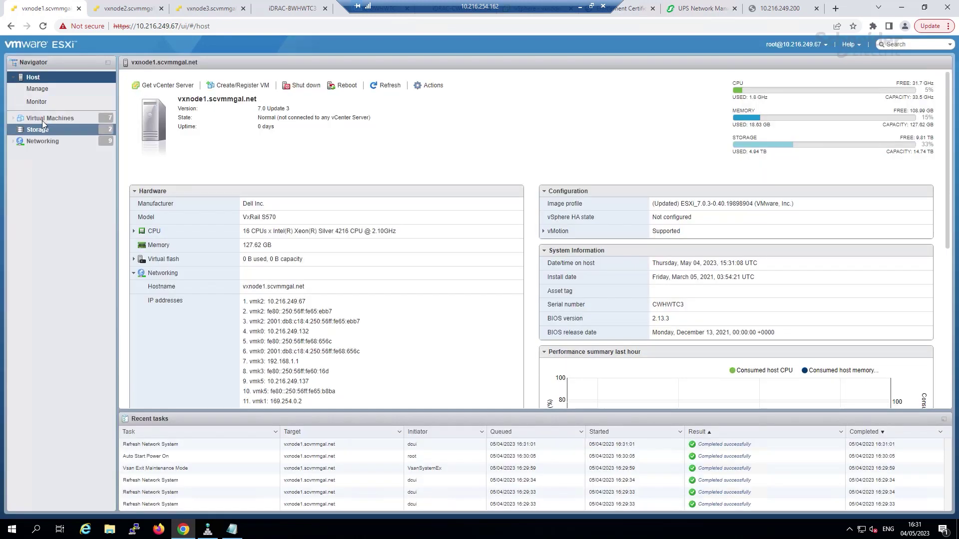
{"action": "left_click", "coordinate": [49, 118]}
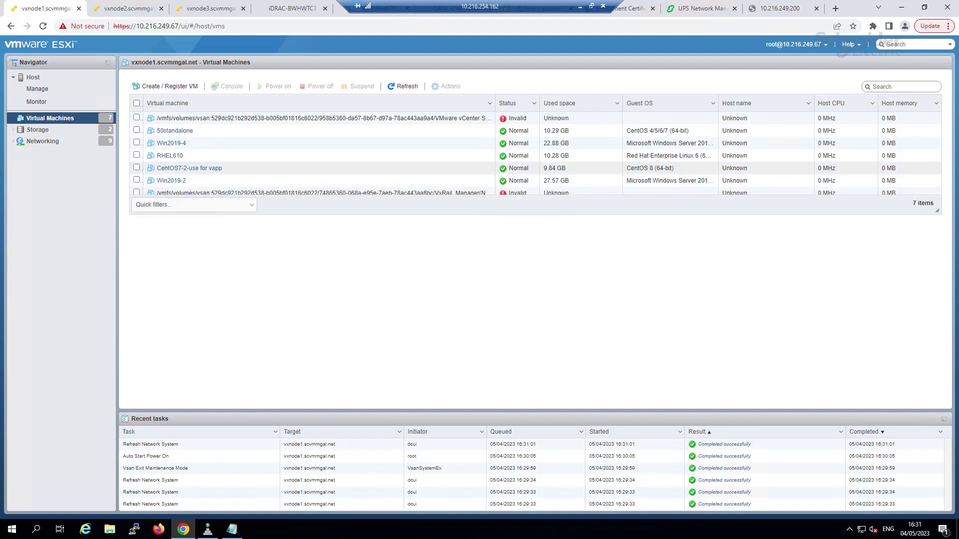
{"action": "left_click", "coordinate": [403, 87]}
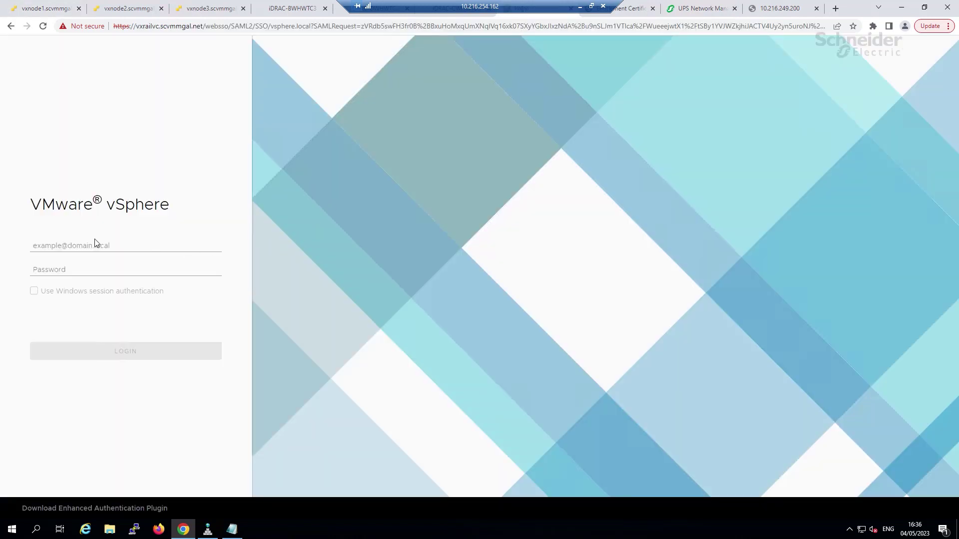
Sign in to vCenter with the saved administrator account.
{"action": "left_click", "coordinate": [96, 244]}
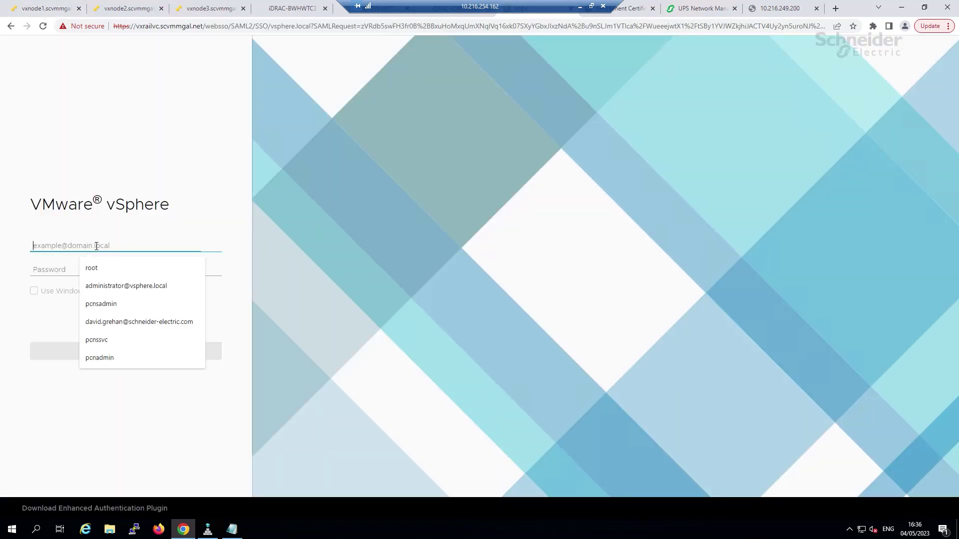
{"action": "left_click", "coordinate": [108, 286]}
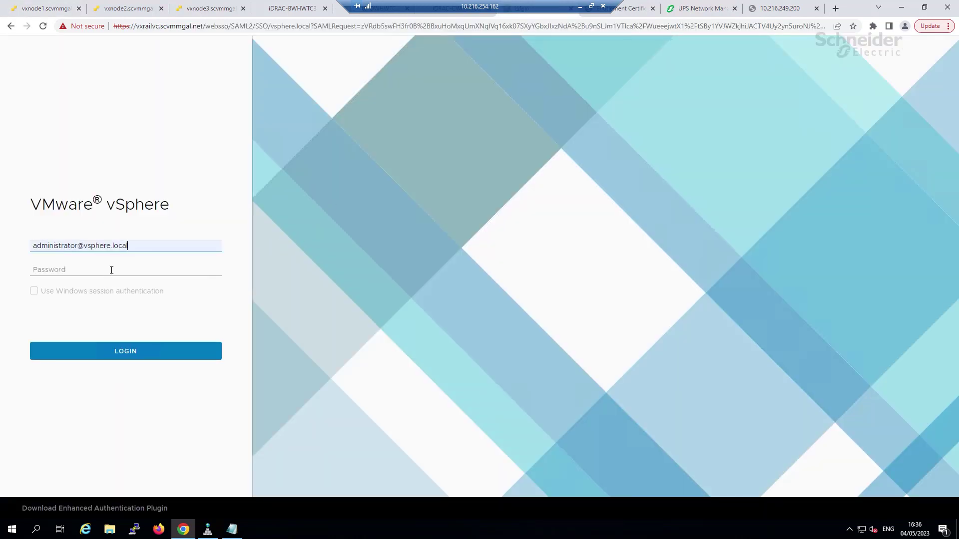
{"action": "left_click", "coordinate": [111, 270]}
{"action": "type", "text": "***"}
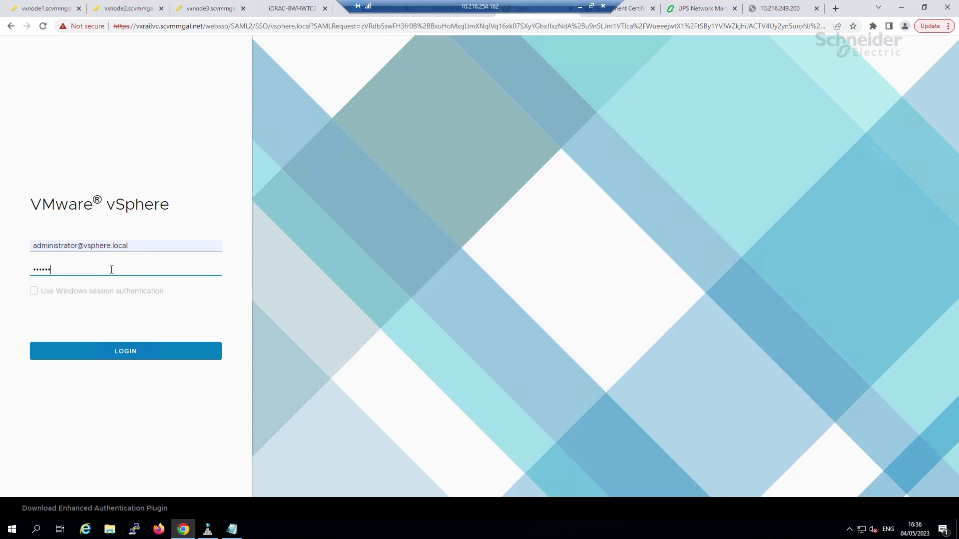
{"action": "type", "text": "****"}
{"action": "key", "text": "Return"}
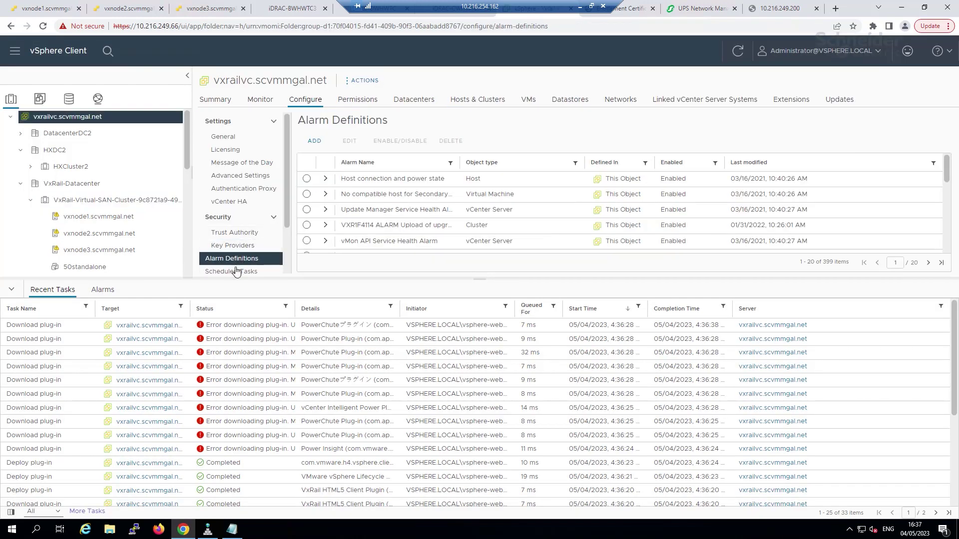
Confirm the PCNS_en50VxRail - Power On scheduled task shows Completed in its run history.
{"action": "left_click", "coordinate": [235, 272]}
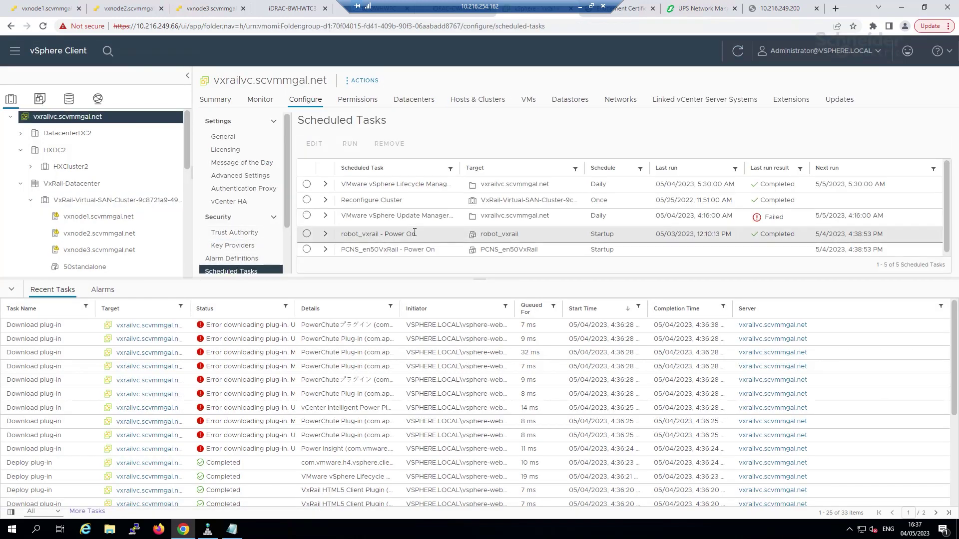
{"action": "left_click", "coordinate": [306, 249]}
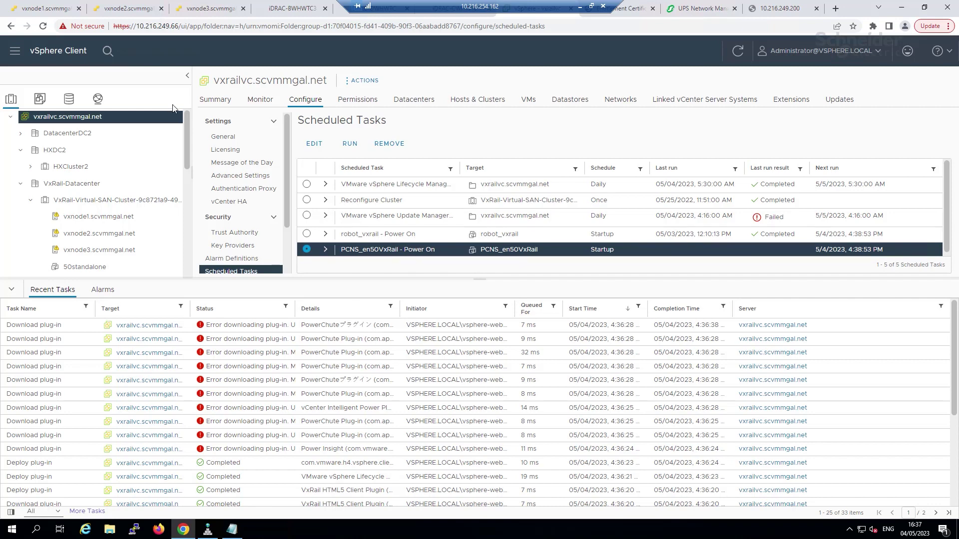
{"action": "left_click", "coordinate": [191, 229]}
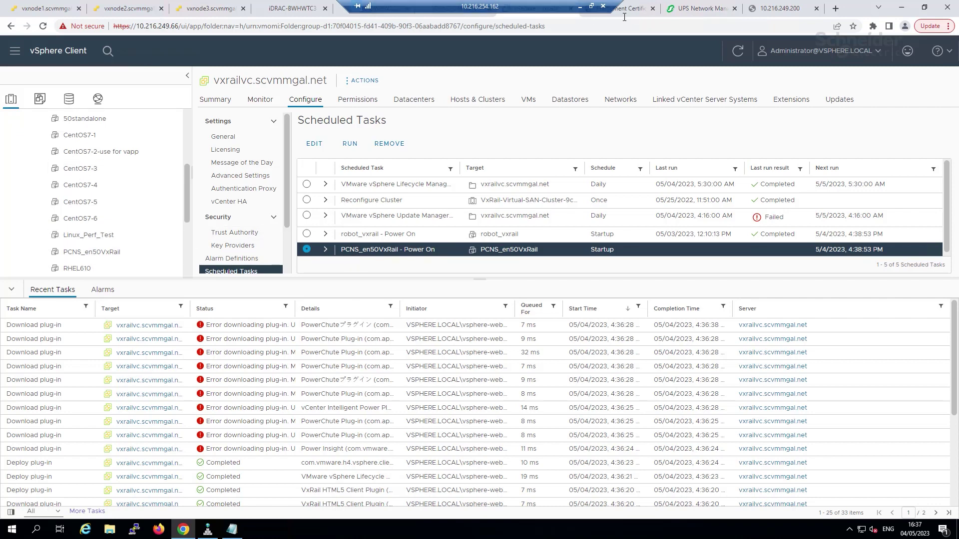
{"action": "left_click", "coordinate": [325, 249]}
{"action": "left_click", "coordinate": [186, 246]}
{"action": "left_click_drag", "start_coordinate": [426, 280], "coordinate": [433, 458]}
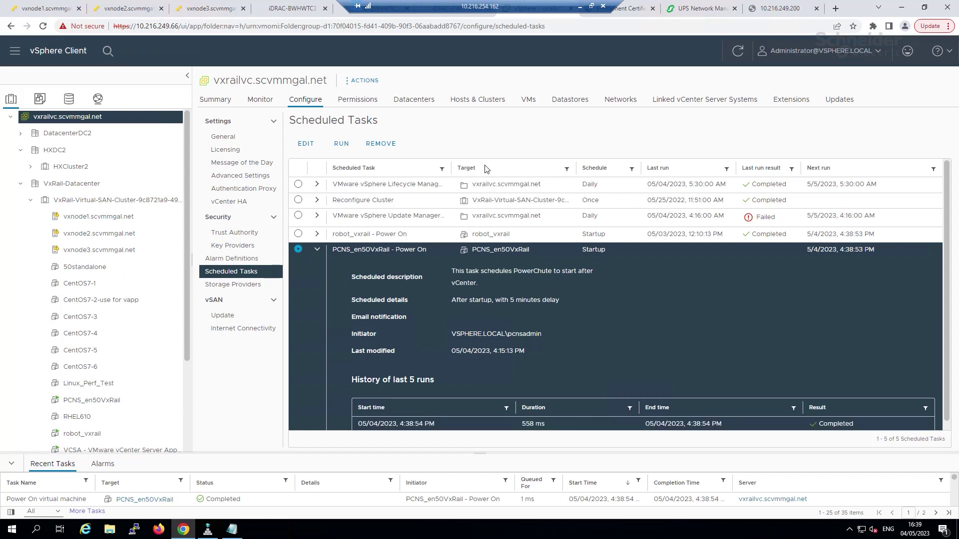
{"action": "left_click", "coordinate": [779, 8]}
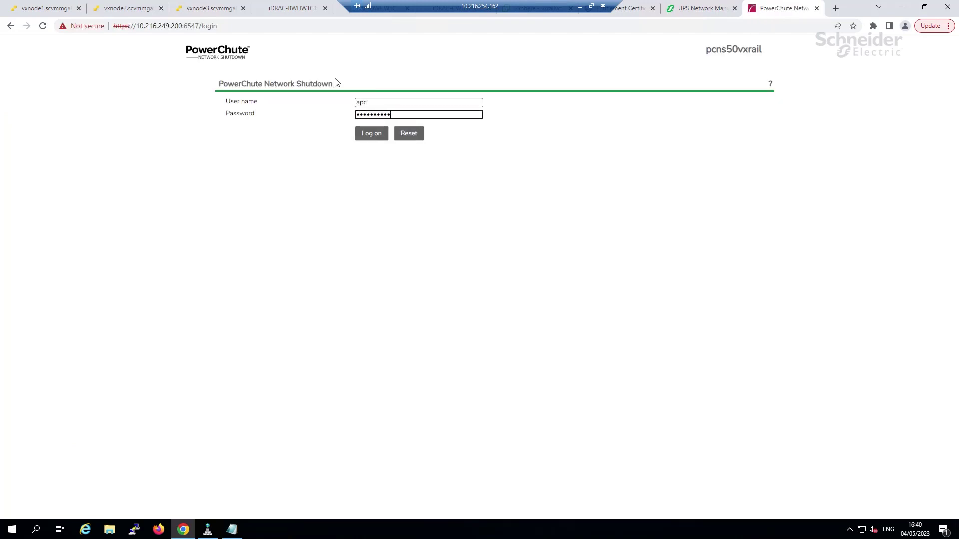
Log in to PowerChute, confirm the log shows VMs powering on across vxnode1–3, then view cluster VMs.
{"action": "key", "text": "Return"}
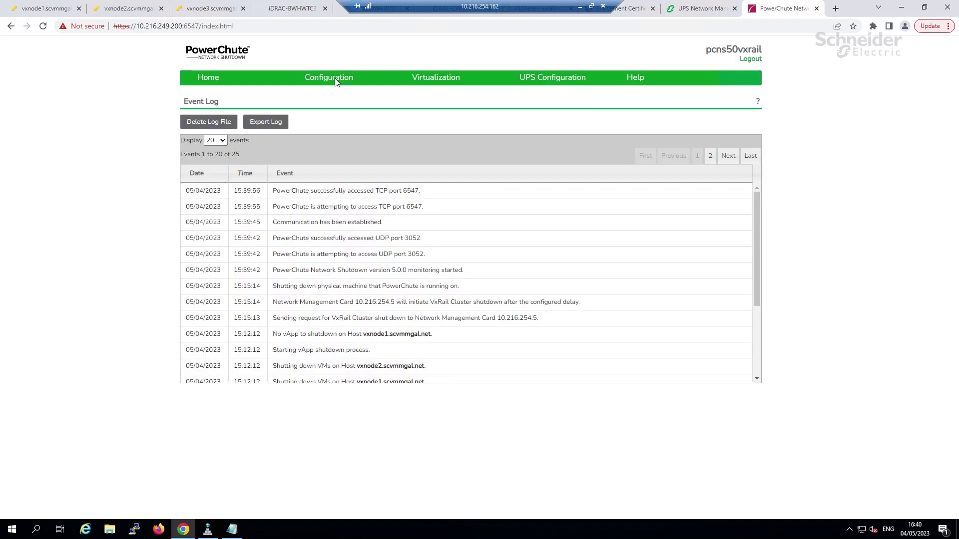
{"action": "left_click", "coordinate": [544, 14]}
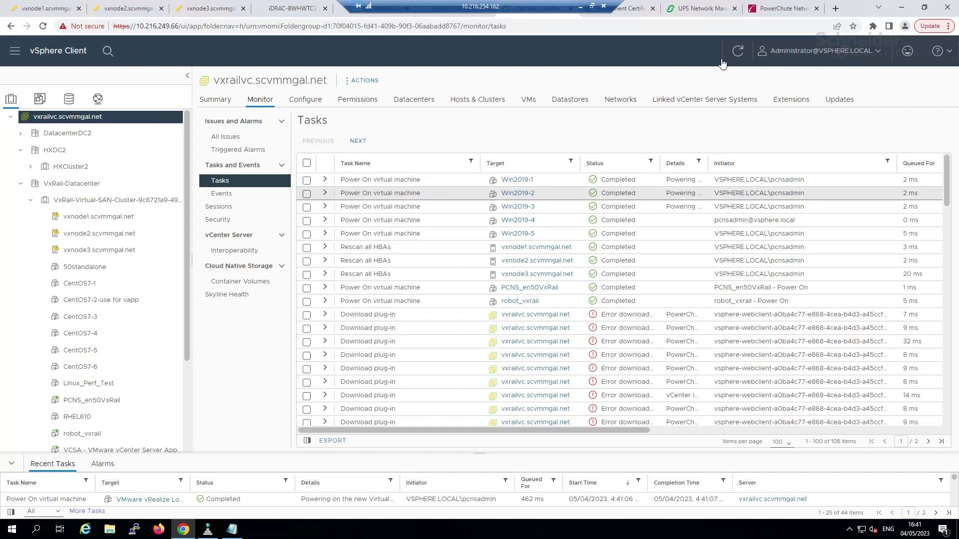
{"action": "left_click", "coordinate": [779, 8]}
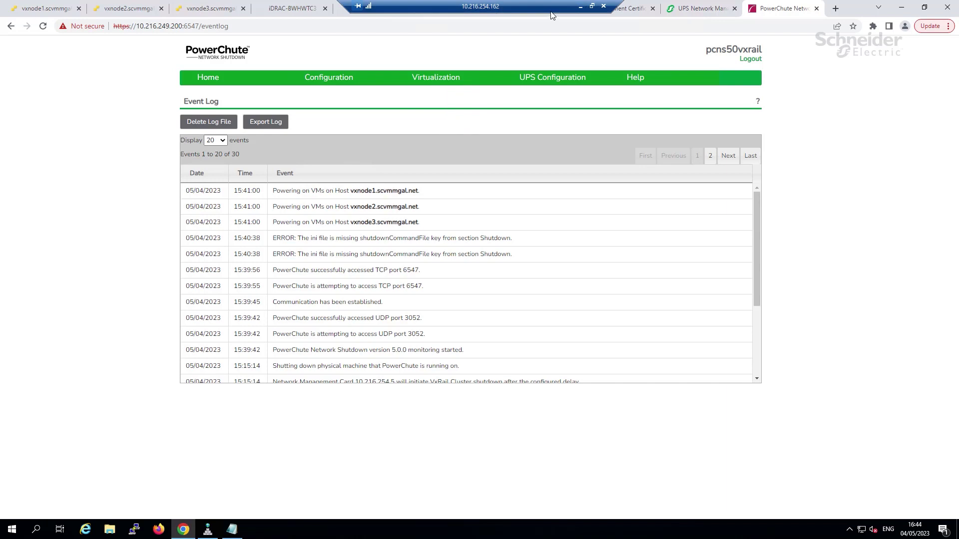
{"action": "left_click", "coordinate": [549, 14]}
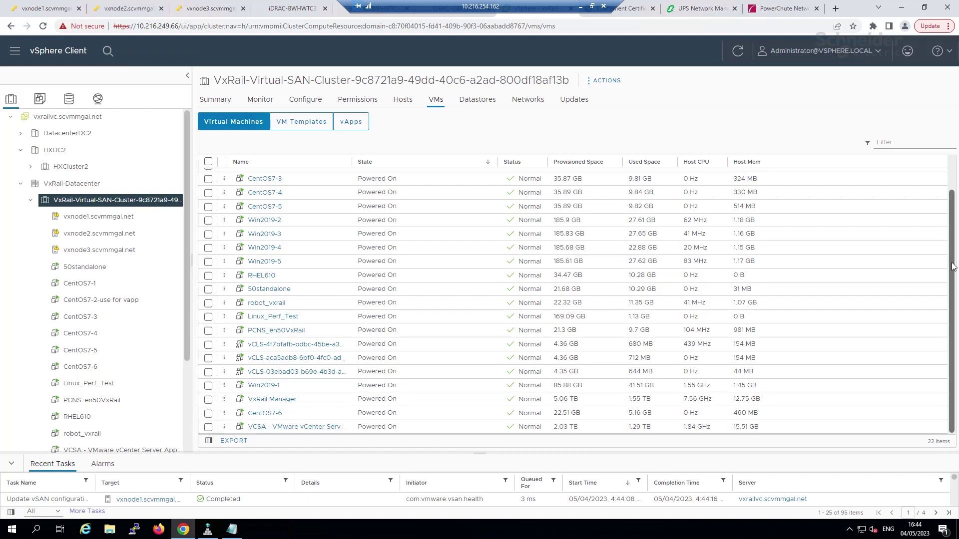
{"action": "scroll", "coordinate": [953, 242], "scroll_direction": "up", "scroll_amount": 2}
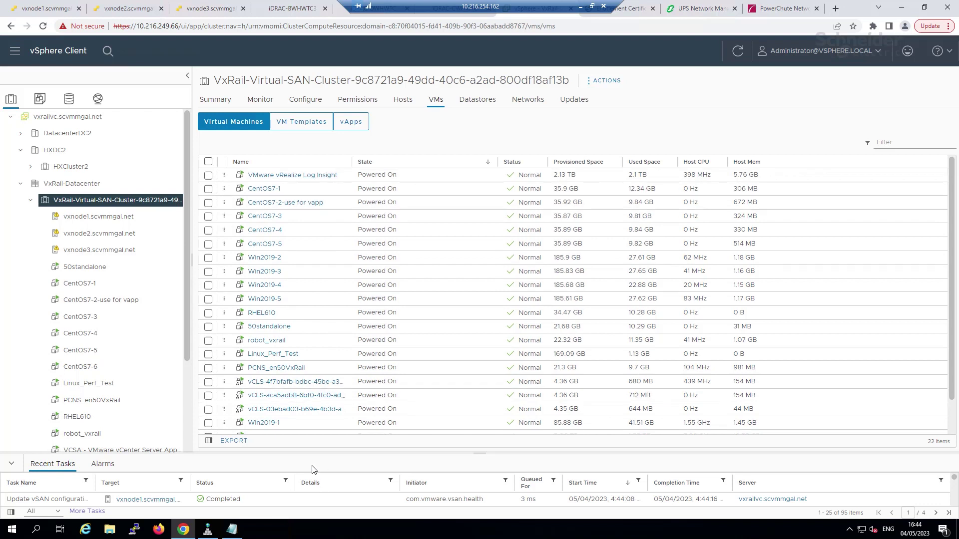